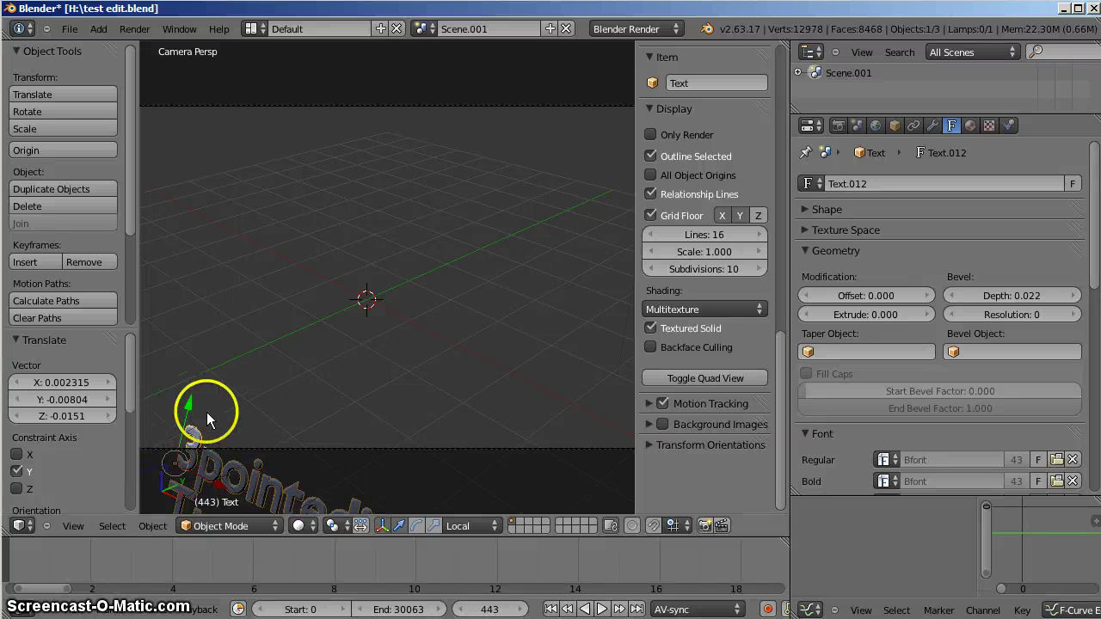
Step: Drag the 3pointedit Tutorial Editing Addon title text up along Y into the camera view
{"action": "left_click_drag", "start_coordinate": [188, 406], "coordinate": [264, 154]}
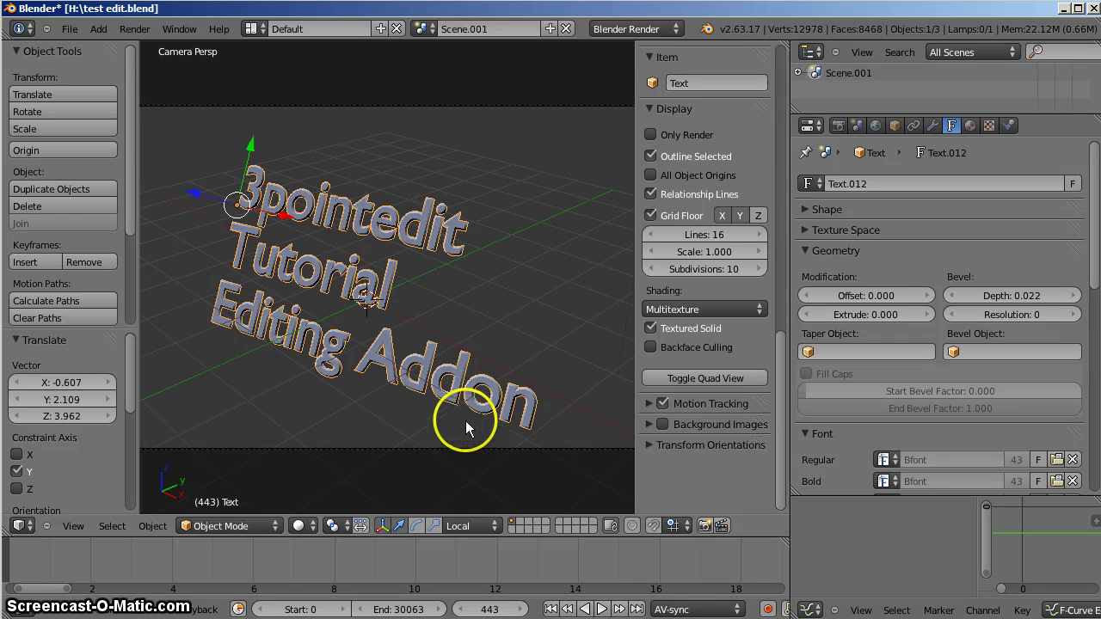
Step: Switch to the Internet Explorer forum thread about the sequencer addon
{"action": "key", "text": "alt+Tab"}
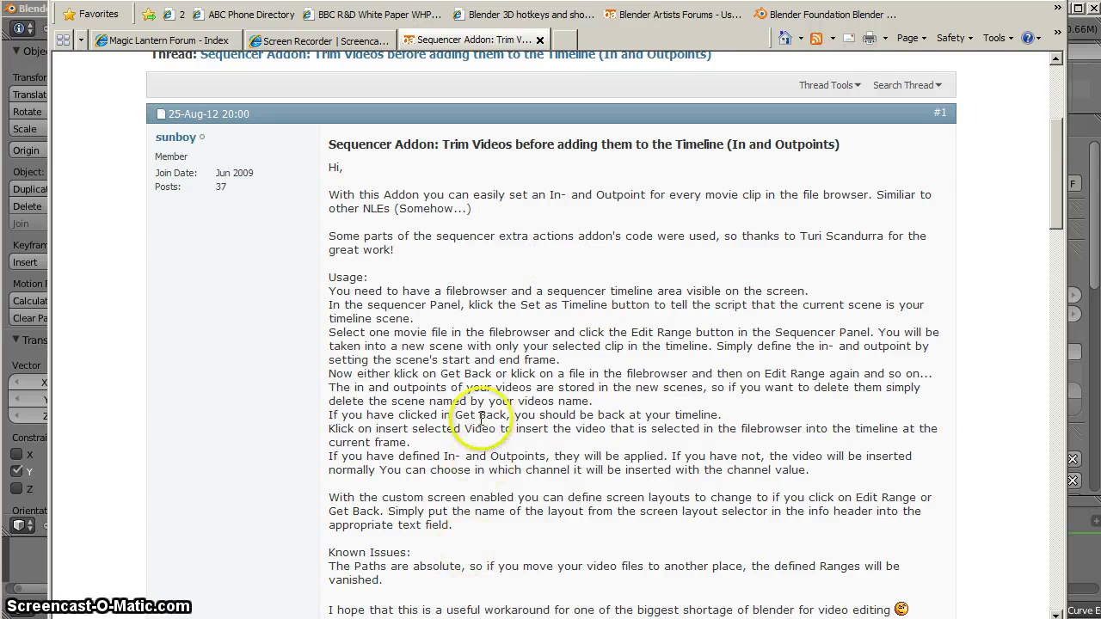
{"action": "scroll", "coordinate": [481, 419], "scroll_direction": "up", "scroll_amount": 2}
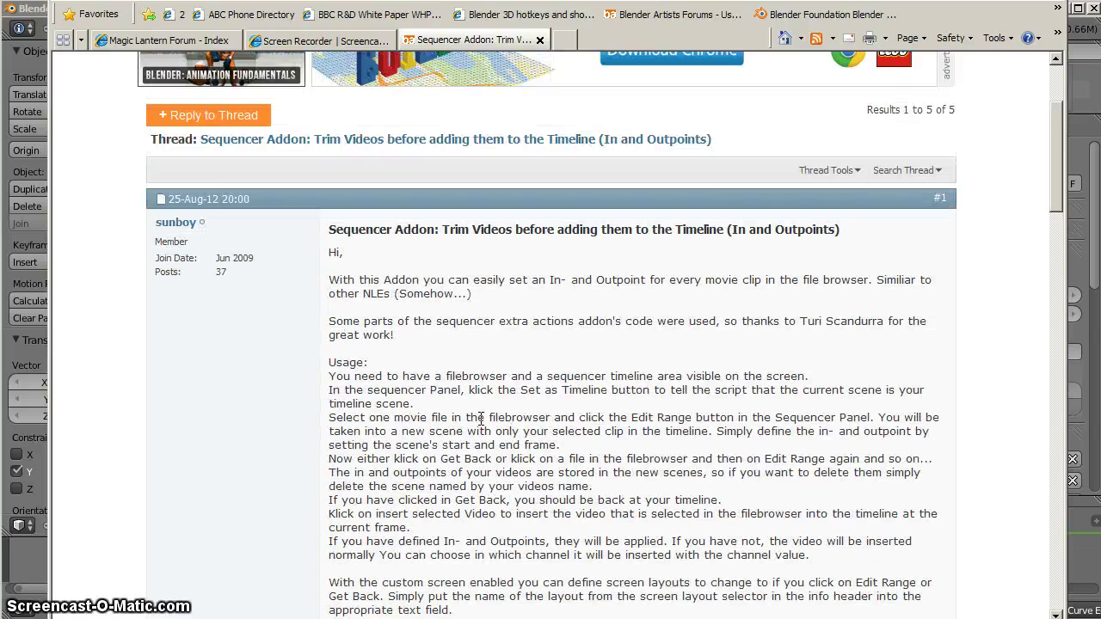
{"action": "scroll", "coordinate": [481, 419], "scroll_direction": "up", "scroll_amount": 4}
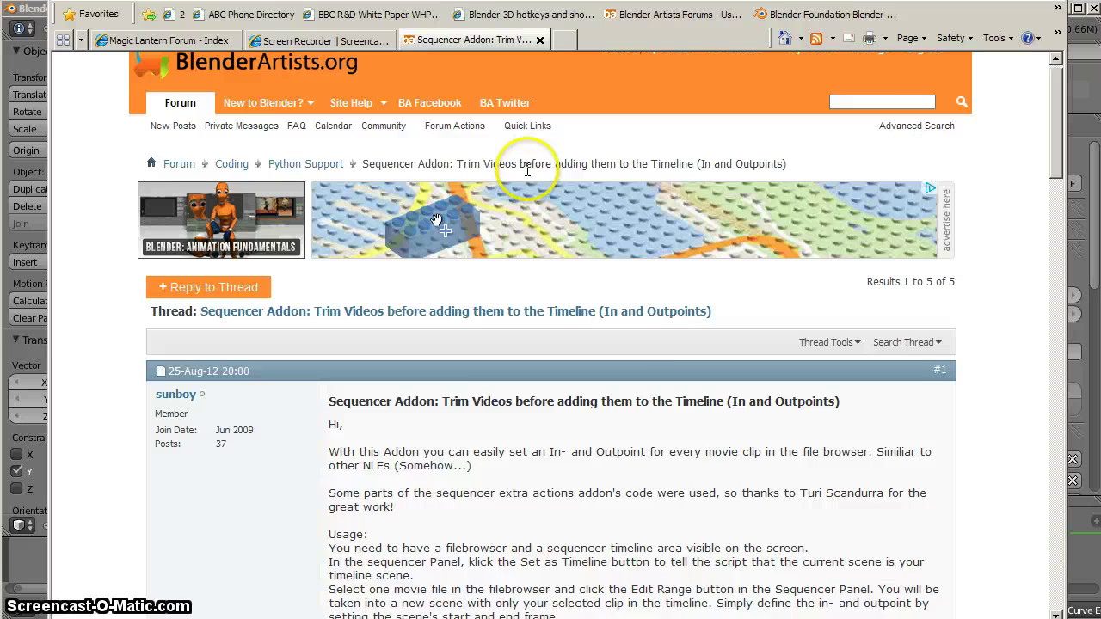
{"action": "scroll", "coordinate": [647, 506], "scroll_direction": "down", "scroll_amount": 4}
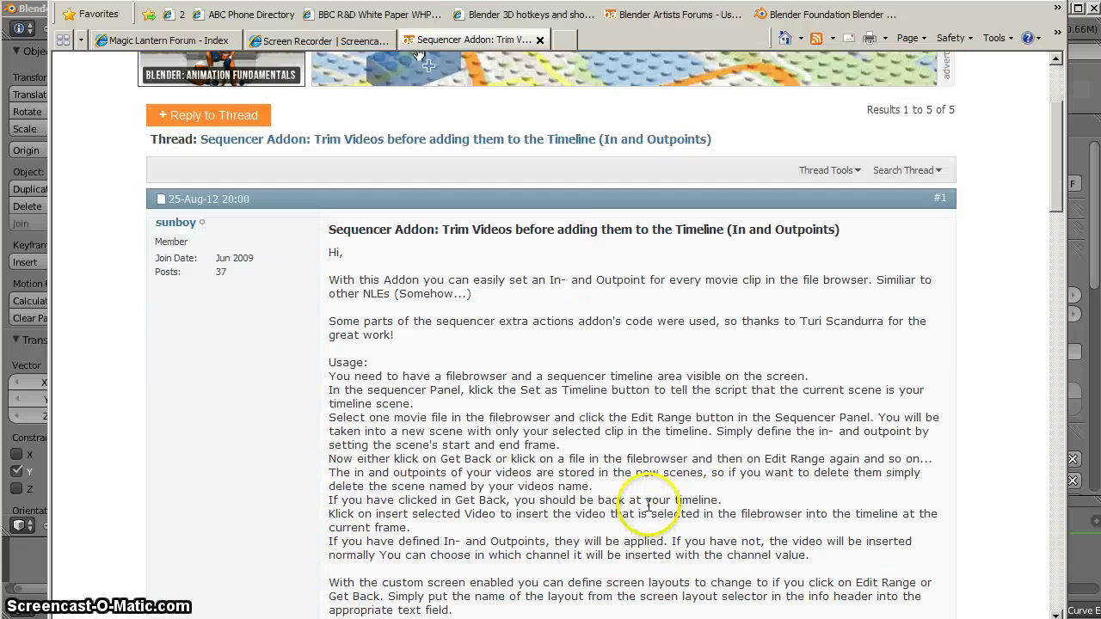
{"action": "scroll", "coordinate": [650, 506], "scroll_direction": "down", "scroll_amount": 4}
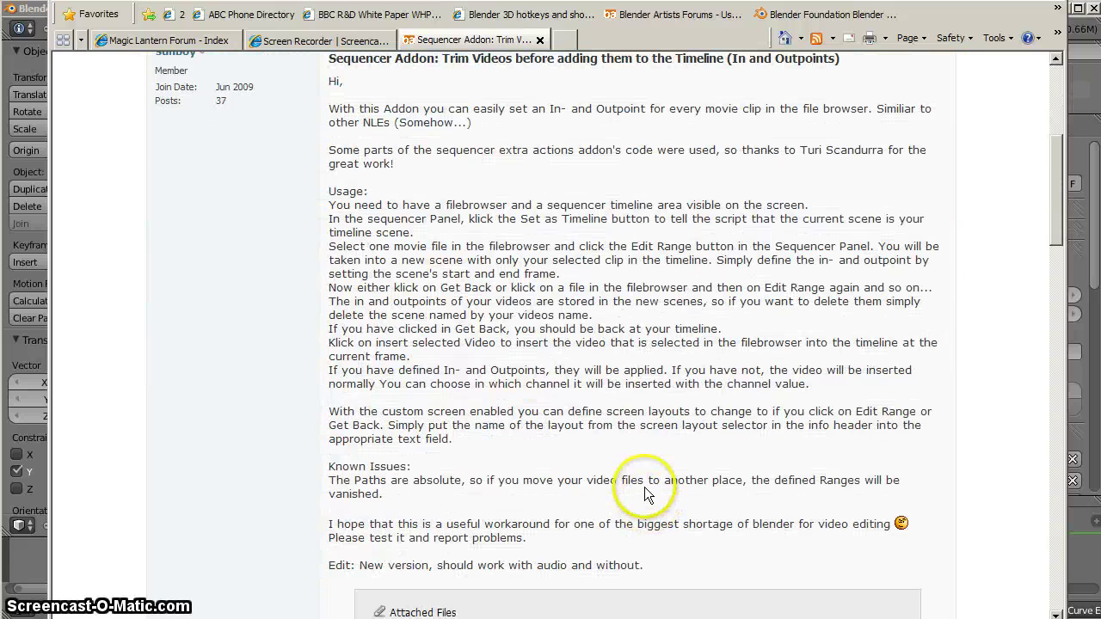
{"action": "scroll", "coordinate": [645, 487], "scroll_direction": "down", "scroll_amount": 2}
{"action": "scroll", "coordinate": [590, 489], "scroll_direction": "up", "scroll_amount": 4}
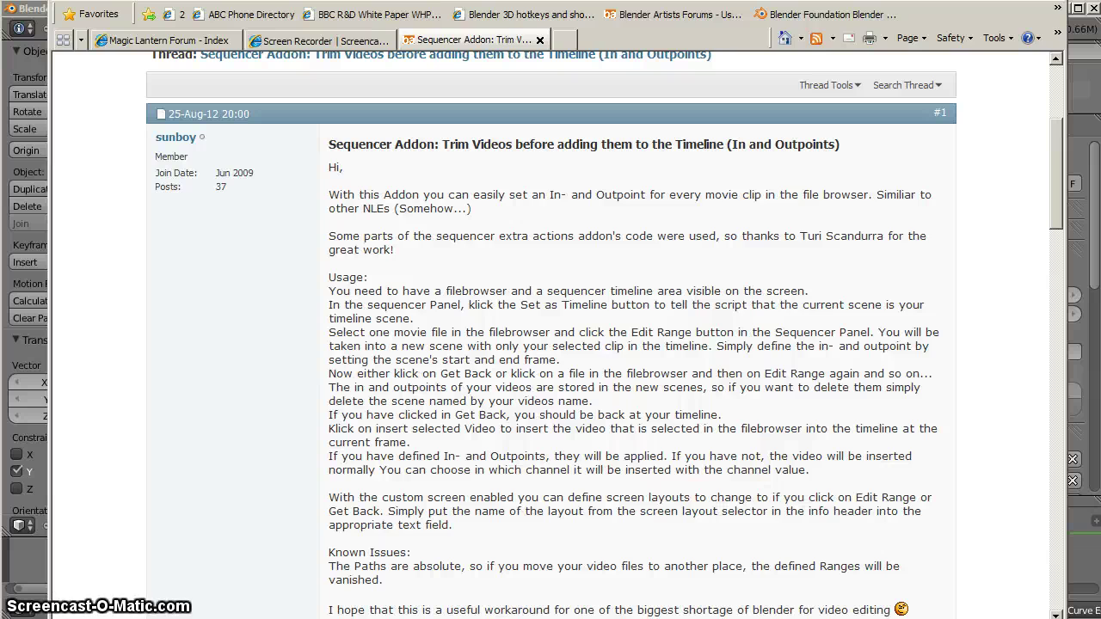
Step: Back in Blender, review the enabled Sequencer In and Outpoints addon in User Preferences (Ctrl+Alt+U)
{"action": "key", "text": "alt+Tab"}
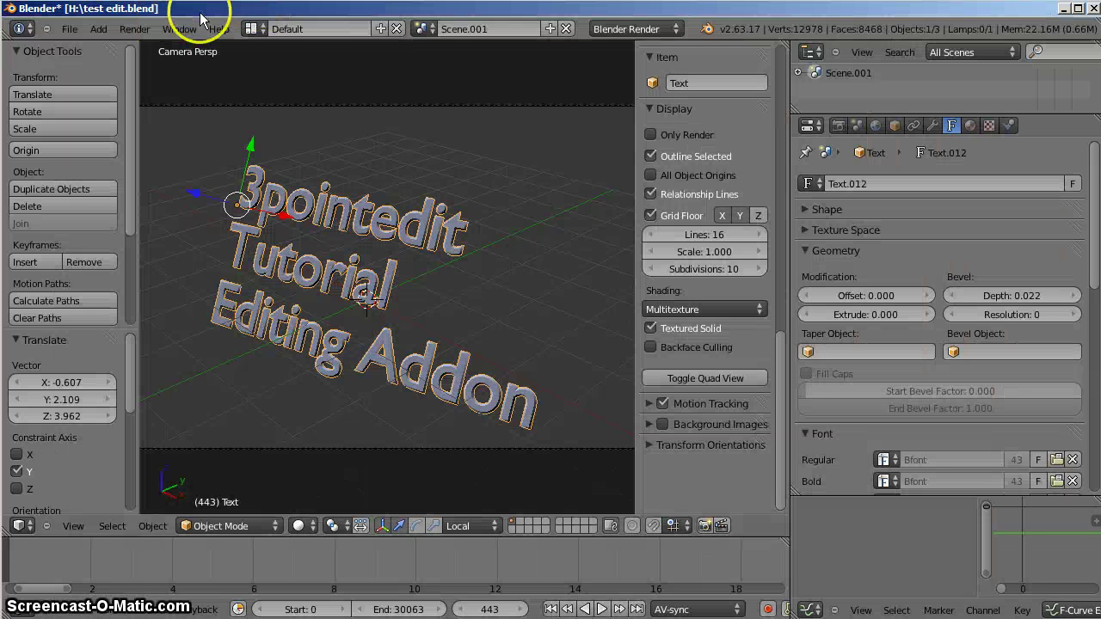
{"action": "key", "text": "ctrl+alt+u"}
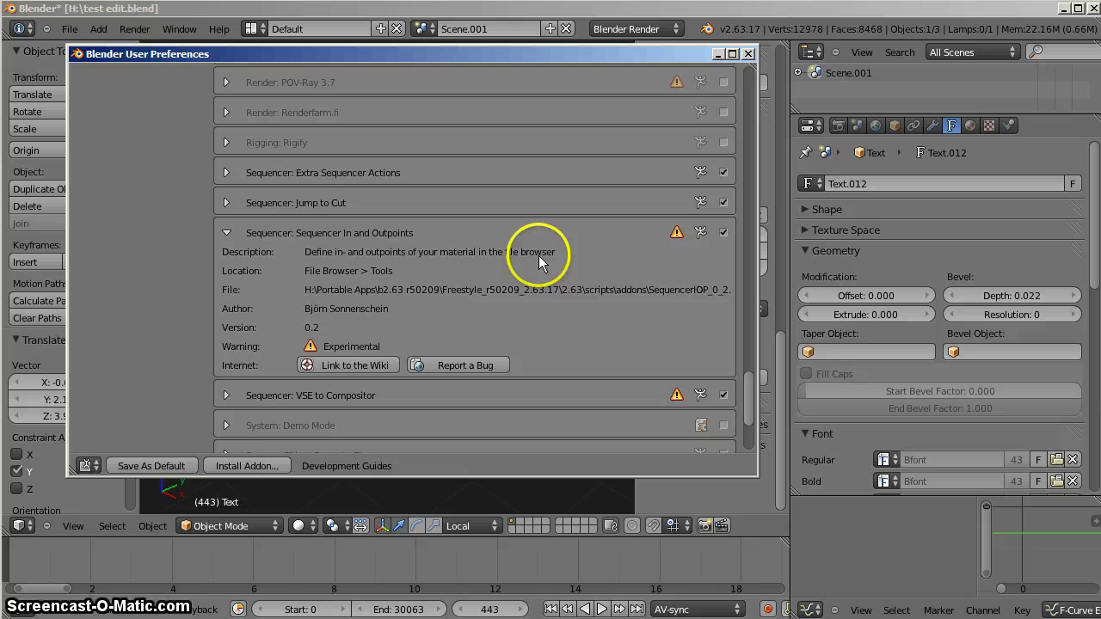
{"action": "left_click", "coordinate": [719, 51]}
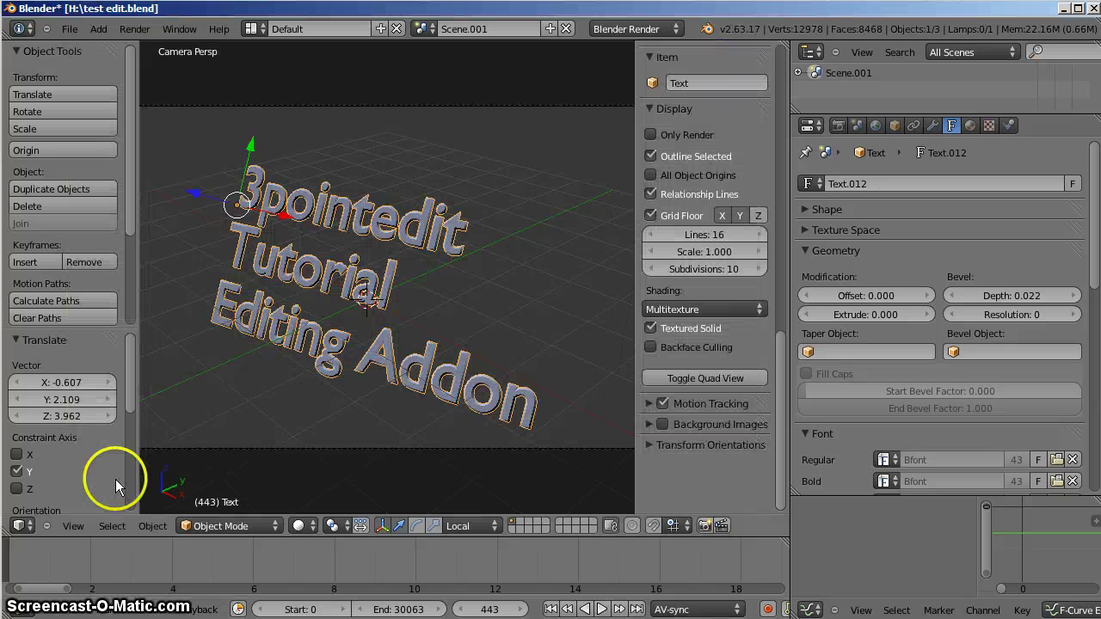
Step: Switch the screen layout to Video Editing, leaving the scene name unchanged
{"action": "left_click", "coordinate": [256, 29]}
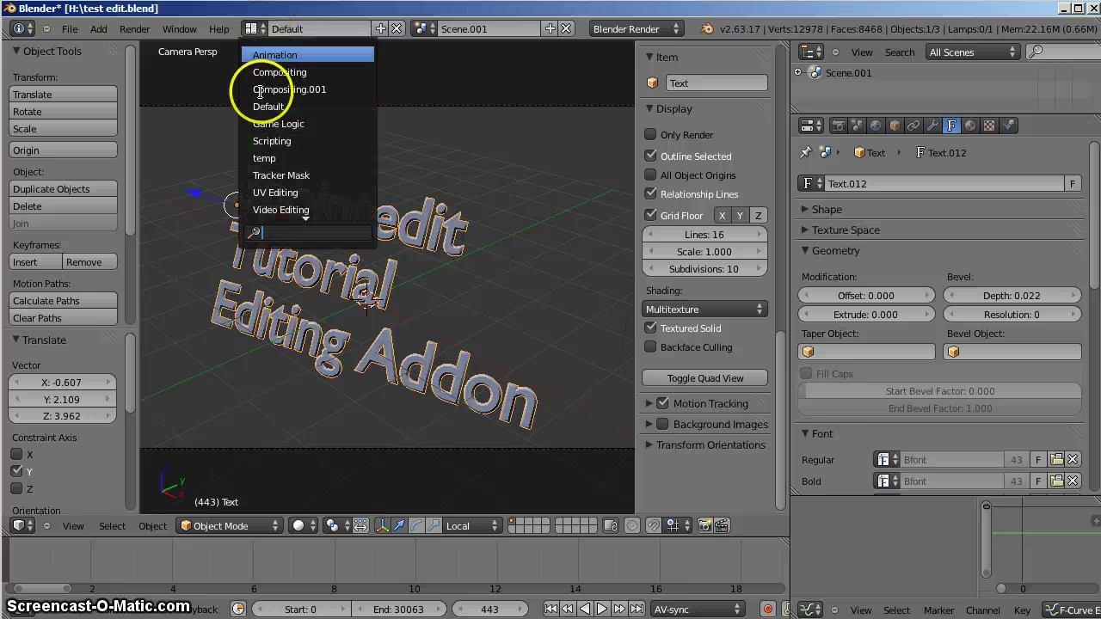
{"action": "left_click", "coordinate": [277, 209]}
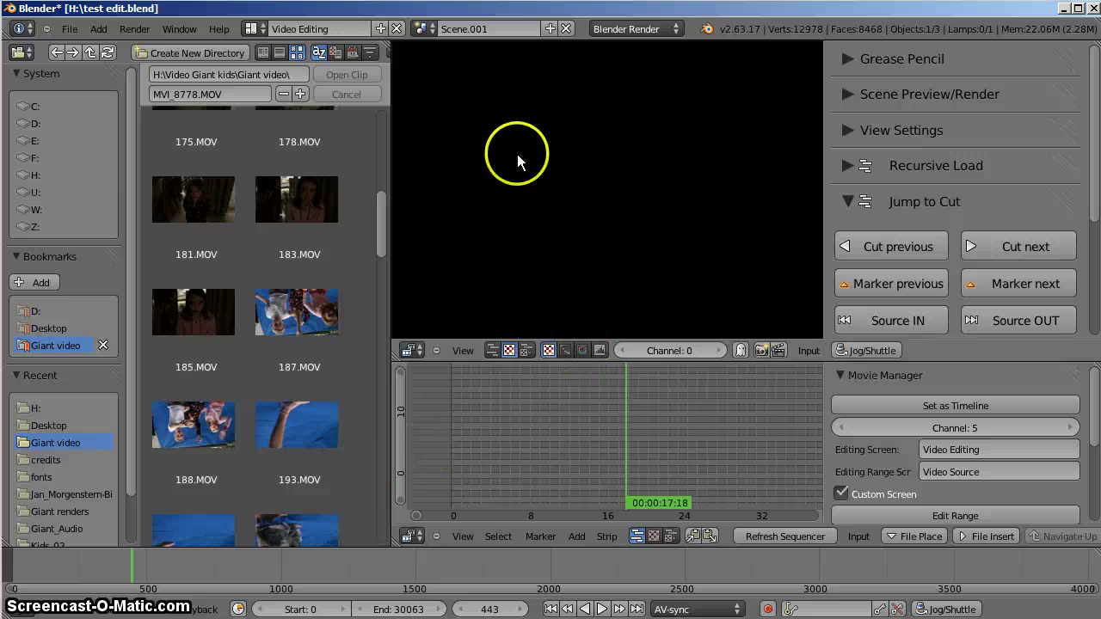
{"action": "left_click", "coordinate": [464, 29]}
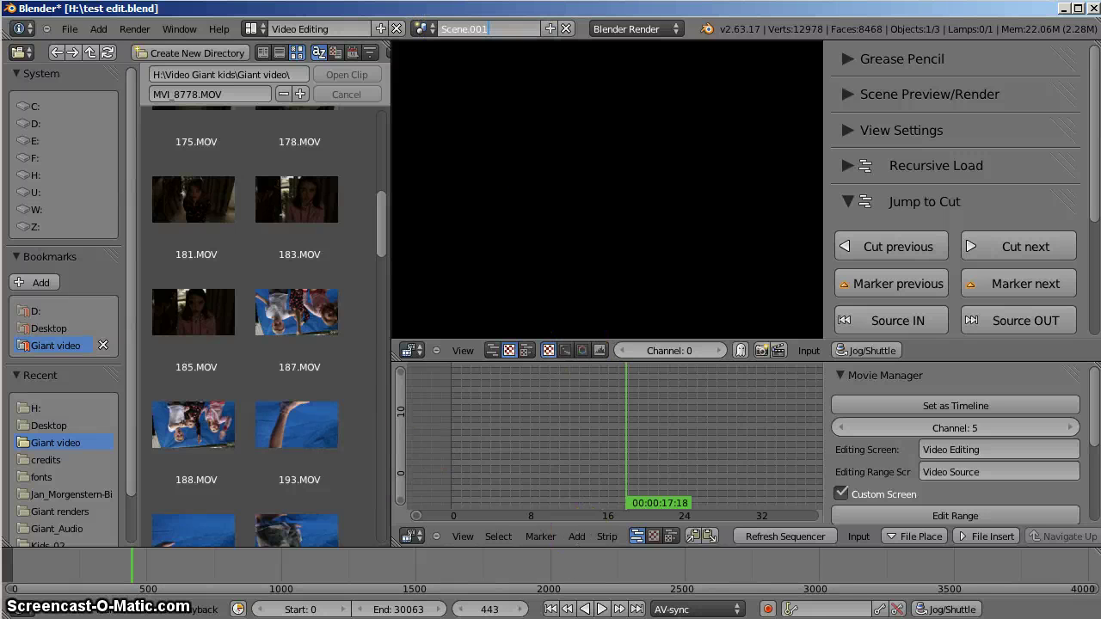
{"action": "left_click", "coordinate": [620, 474]}
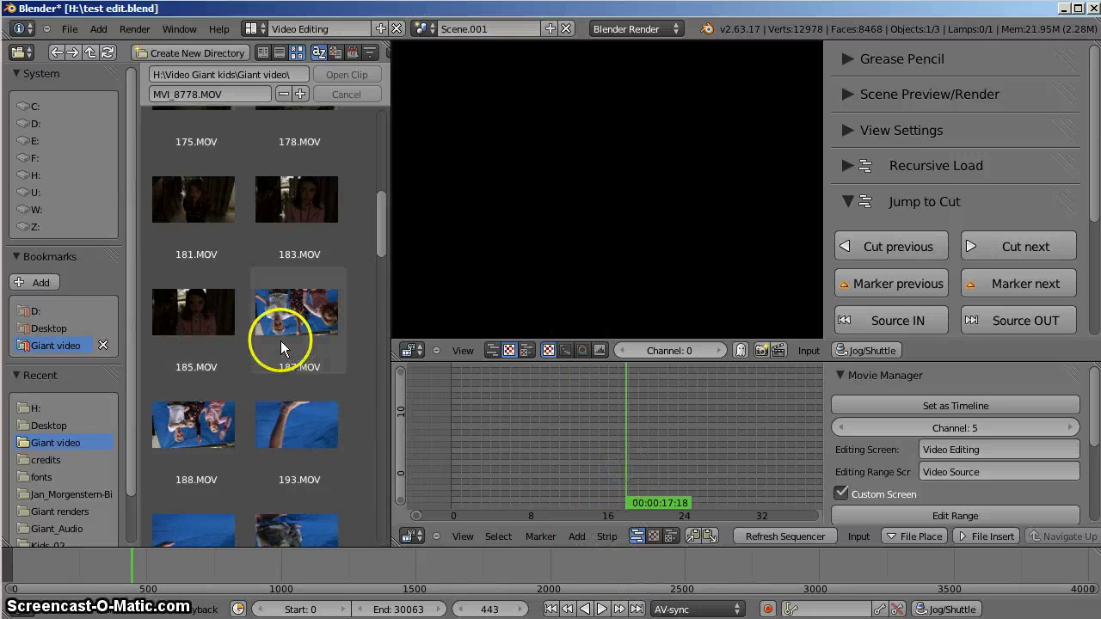
Step: Scroll through the Giant video folder's clip thumbnails in the file browser
{"action": "scroll", "coordinate": [280, 322], "scroll_direction": "up", "scroll_amount": 3}
{"action": "scroll", "coordinate": [278, 313], "scroll_direction": "down", "scroll_amount": 6}
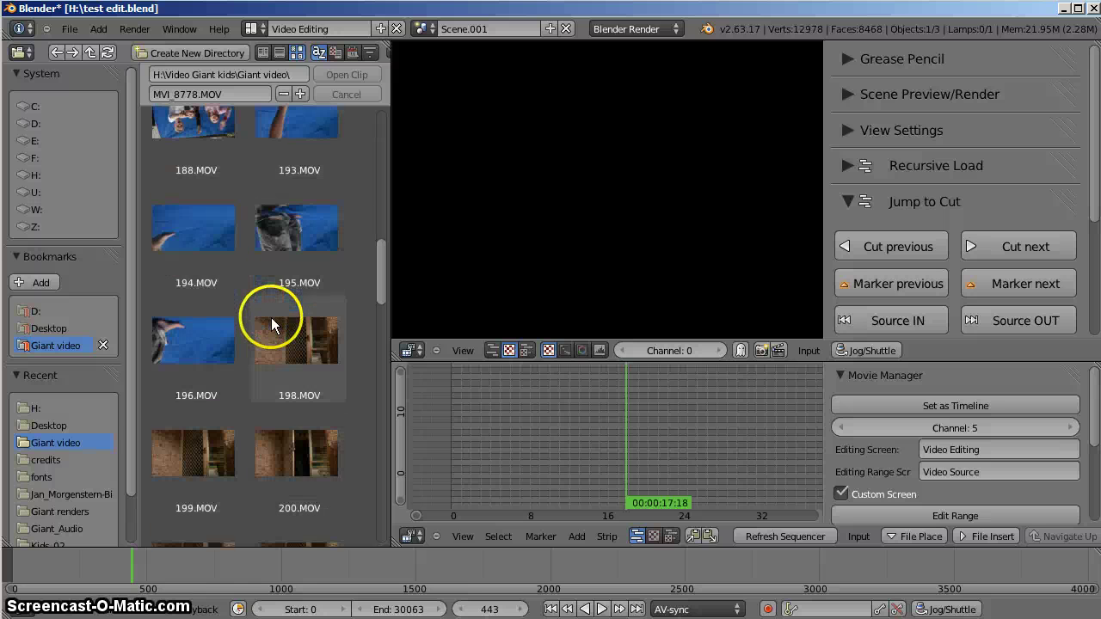
{"action": "scroll", "coordinate": [270, 320], "scroll_direction": "down", "scroll_amount": 10}
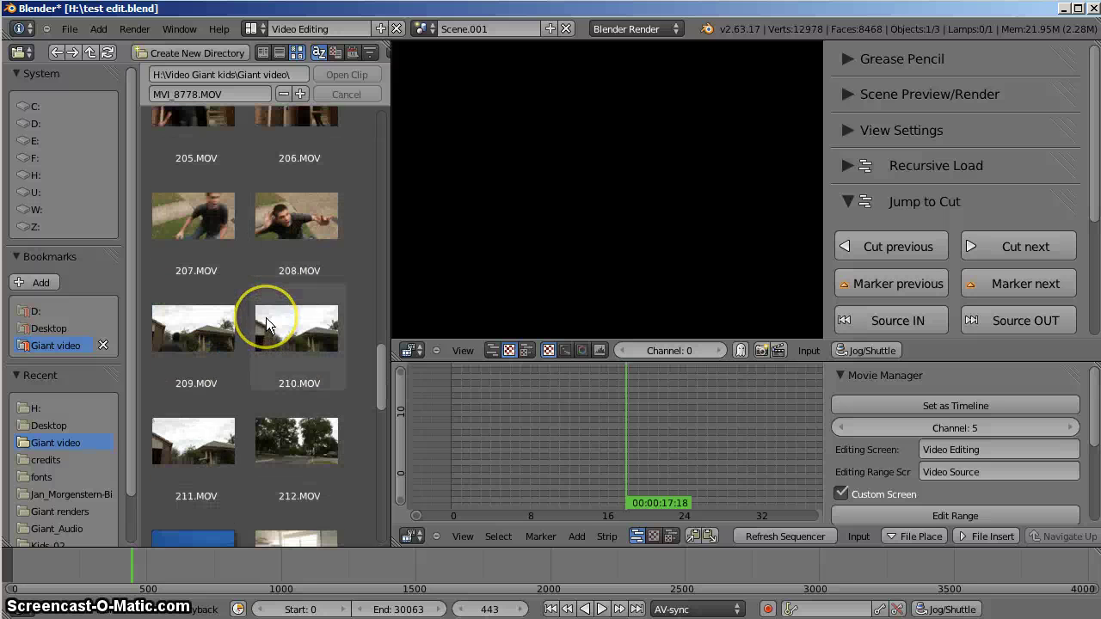
{"action": "scroll", "coordinate": [266, 318], "scroll_direction": "down", "scroll_amount": 3}
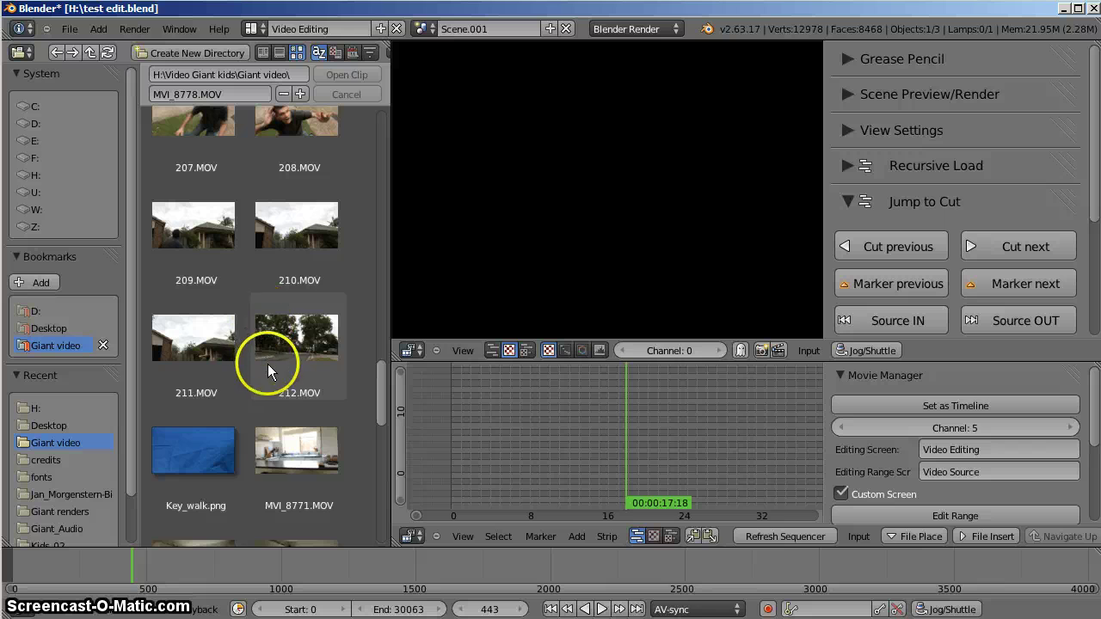
{"action": "scroll", "coordinate": [273, 443], "scroll_direction": "down", "scroll_amount": 9}
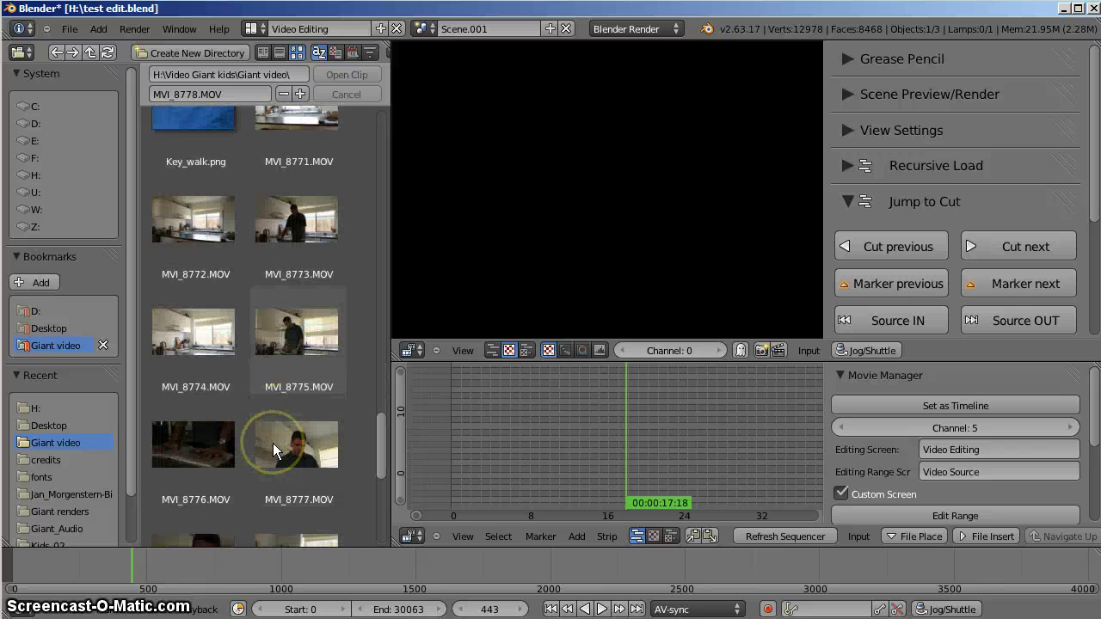
{"action": "scroll", "coordinate": [273, 443], "scroll_direction": "up", "scroll_amount": 2}
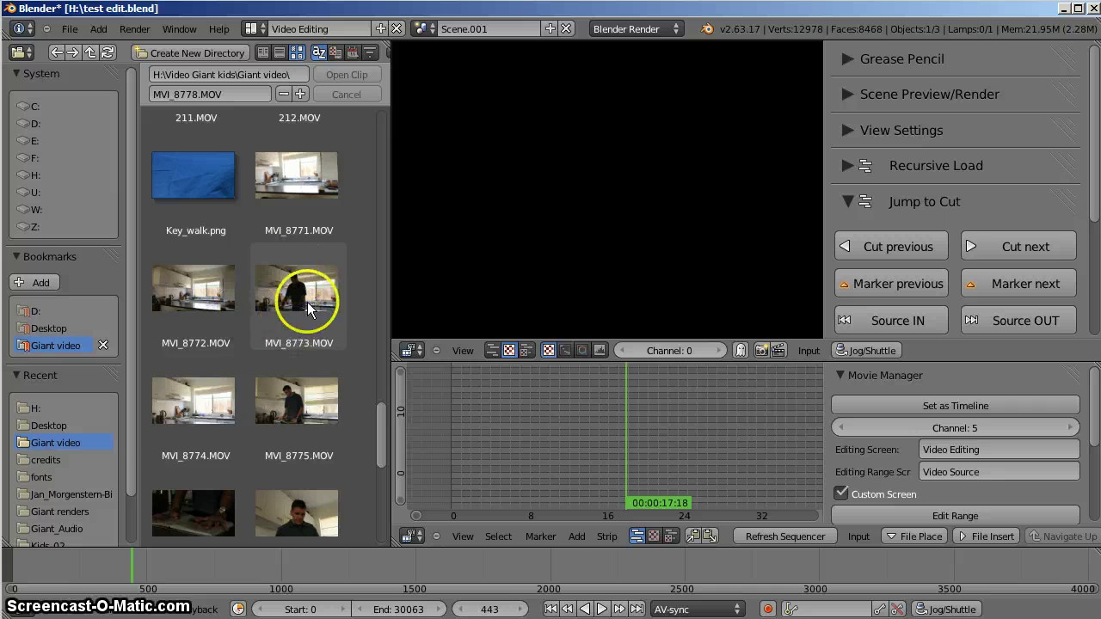
Step: Choose the clip MVI_8775.MOV in the file browser
{"action": "left_click", "coordinate": [290, 408]}
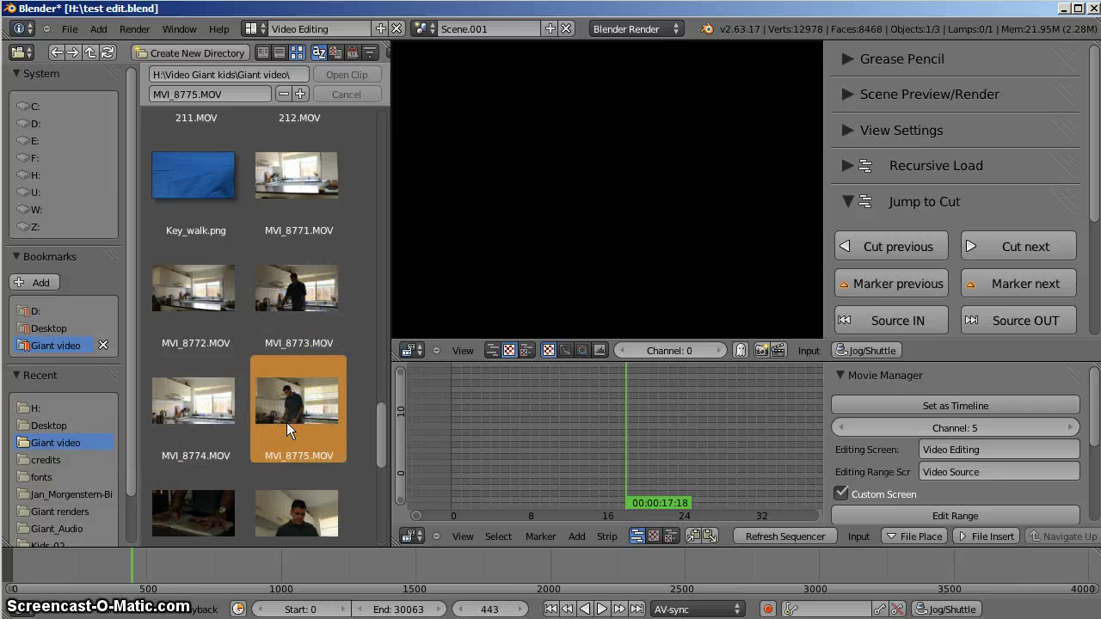
{"action": "scroll", "coordinate": [935, 394], "scroll_direction": "down", "scroll_amount": 2}
{"action": "scroll", "coordinate": [929, 398], "scroll_direction": "up", "scroll_amount": 2}
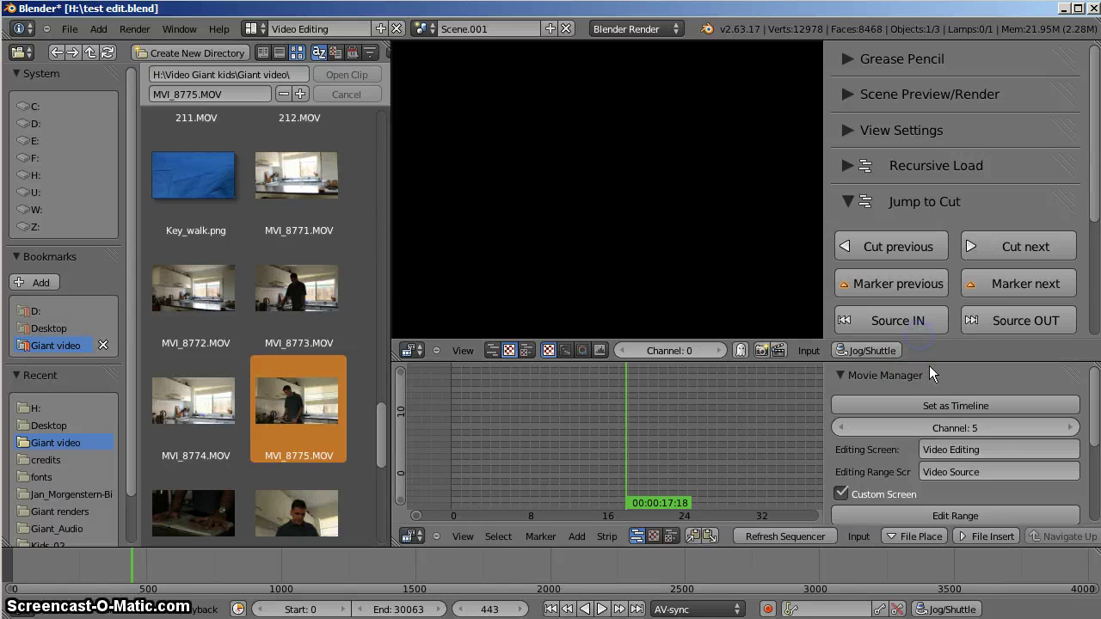
Step: Make the sequencer area taller and narrow the Movie Manager sidebar so all options fit
{"action": "left_click_drag", "start_coordinate": [930, 362], "coordinate": [929, 316]}
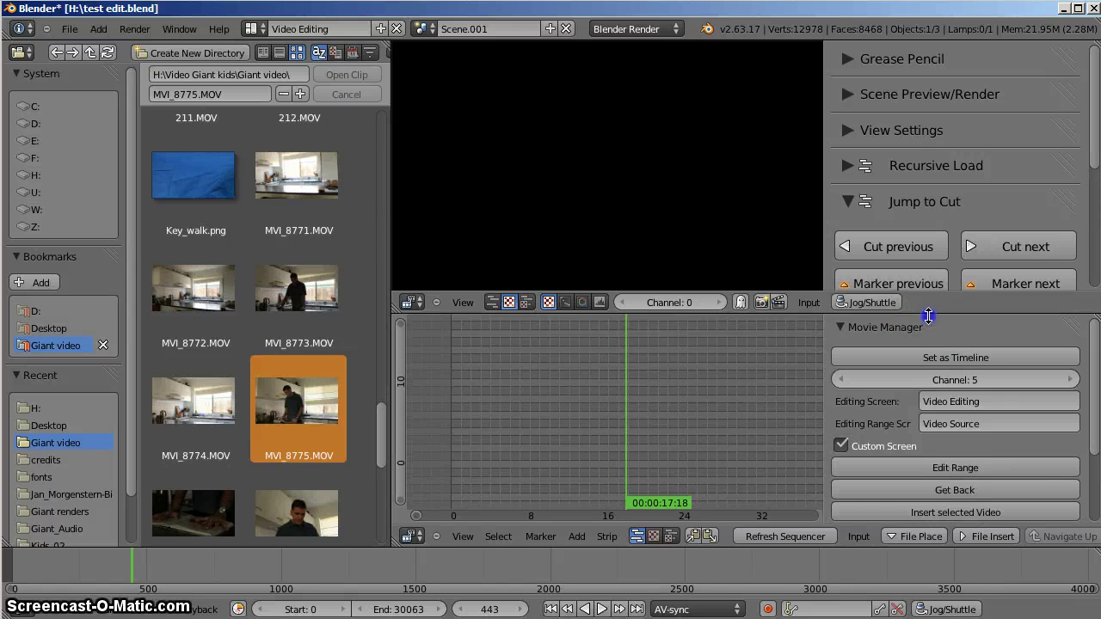
{"action": "scroll", "coordinate": [968, 383], "scroll_direction": "down", "scroll_amount": 2}
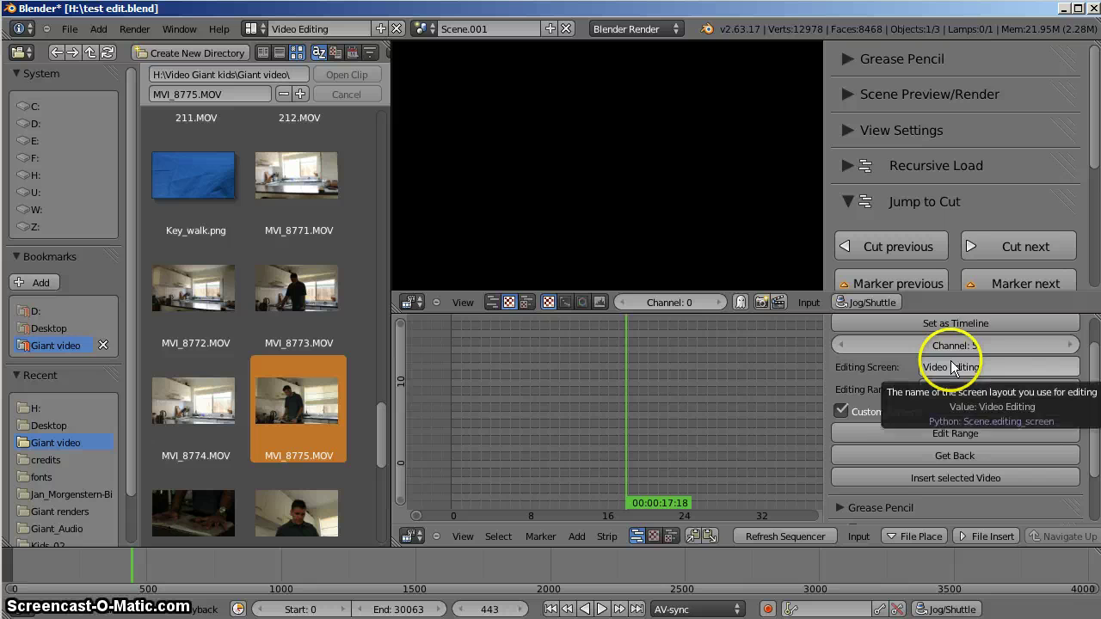
{"action": "scroll", "coordinate": [1033, 421], "scroll_direction": "up", "scroll_amount": 2}
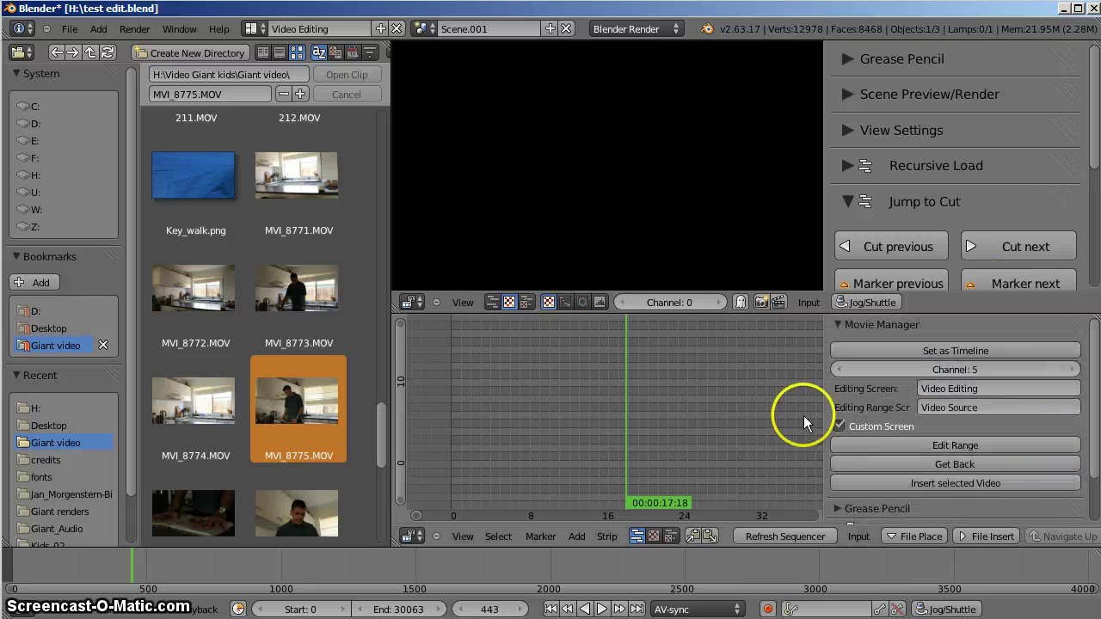
{"action": "left_click_drag", "start_coordinate": [829, 425], "coordinate": [871, 424]}
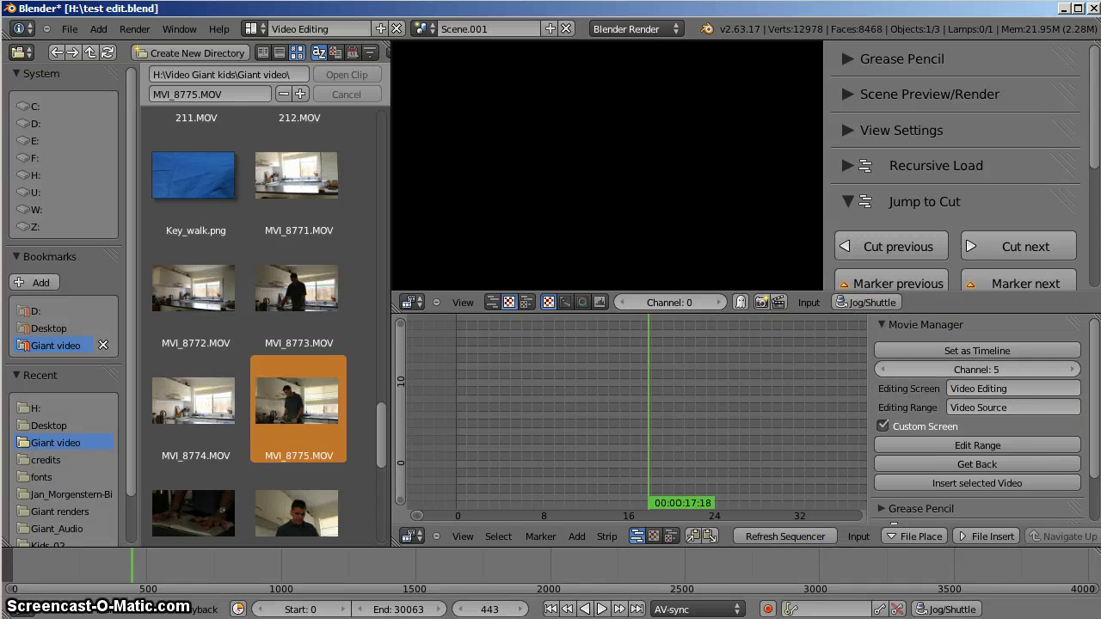
Step: Flip between the Google search results, Blender and the Sequencer Addon: Trim Videos forum thread
{"action": "key", "text": "alt+Tab"}
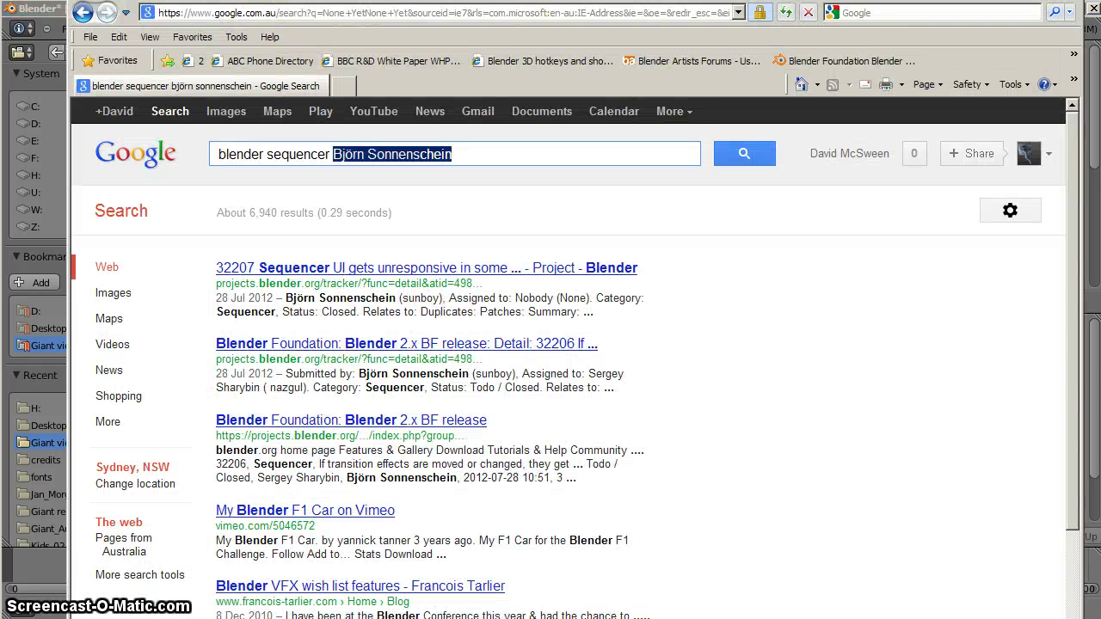
{"action": "key", "text": "alt+Tab"}
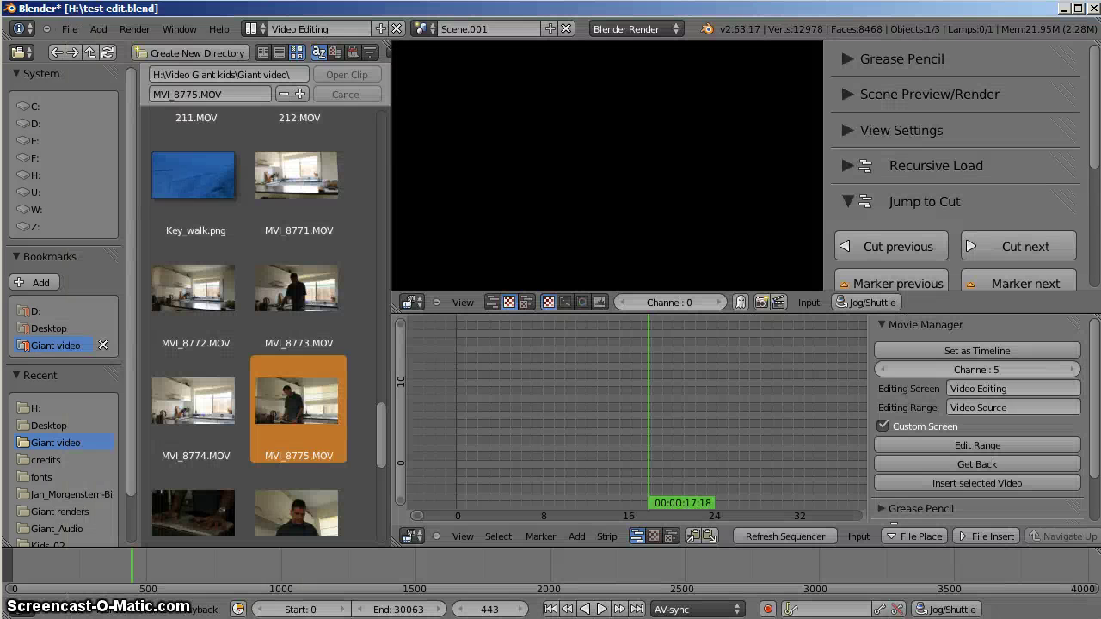
{"action": "key", "text": "alt+Tab"}
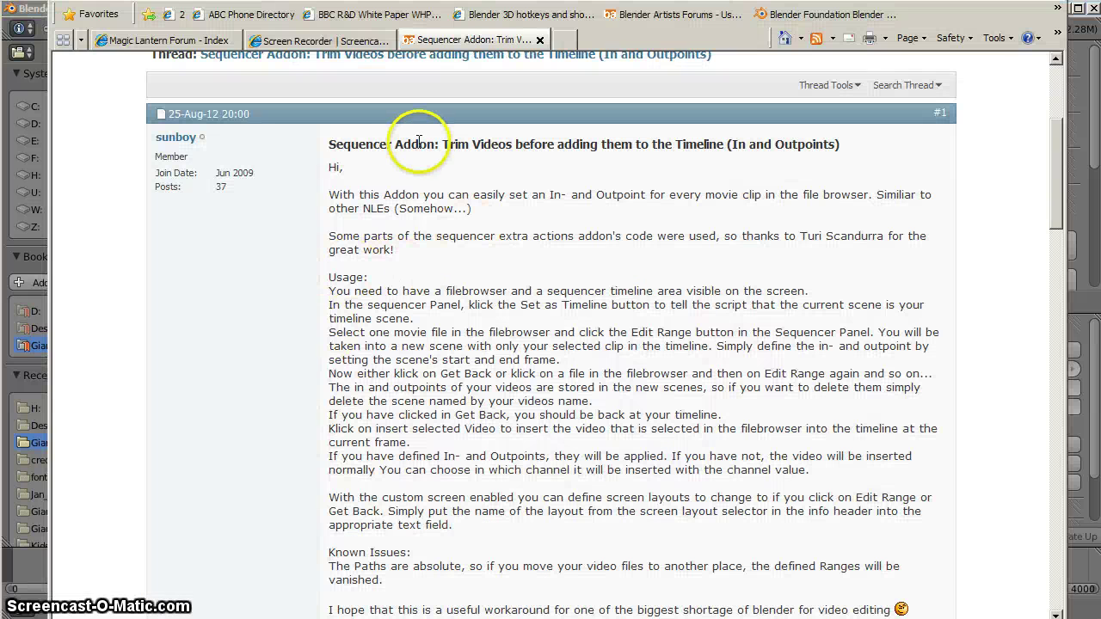
Step: Bring Blender back to the front and keep the left area's editor type as File Browser
{"action": "left_click", "coordinate": [1078, 62]}
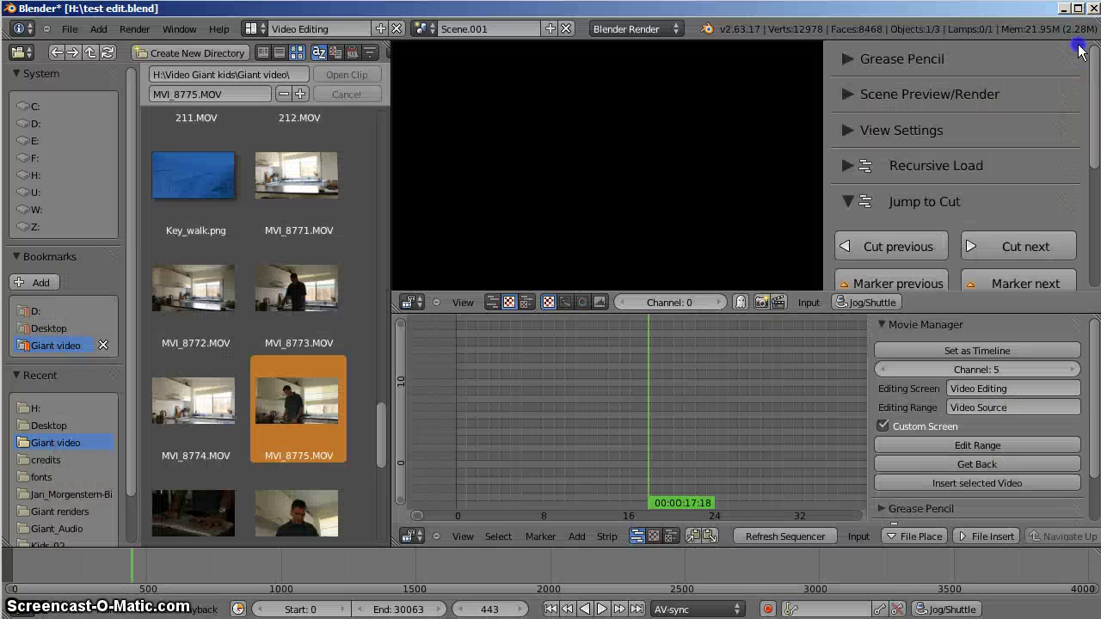
{"action": "left_click", "coordinate": [904, 331]}
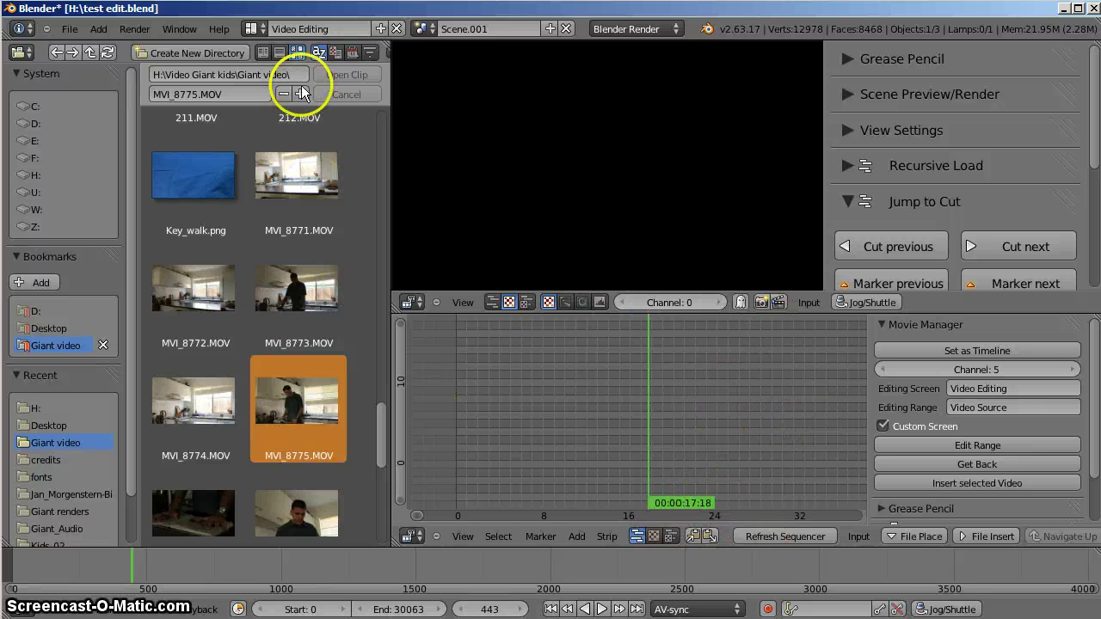
{"action": "left_click", "coordinate": [21, 54]}
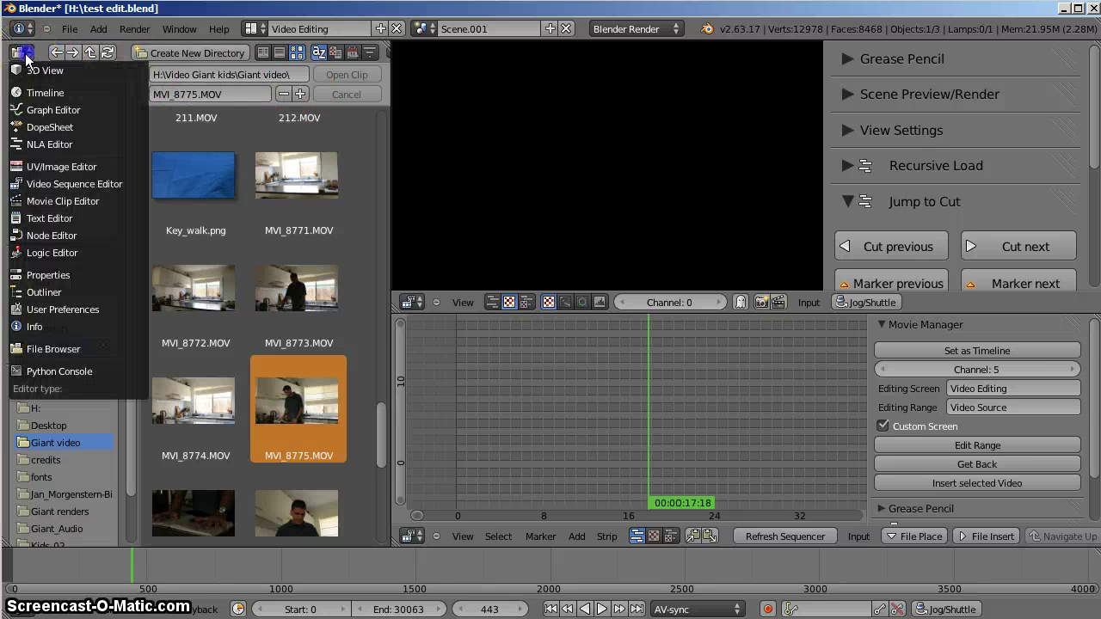
{"action": "left_click", "coordinate": [37, 353]}
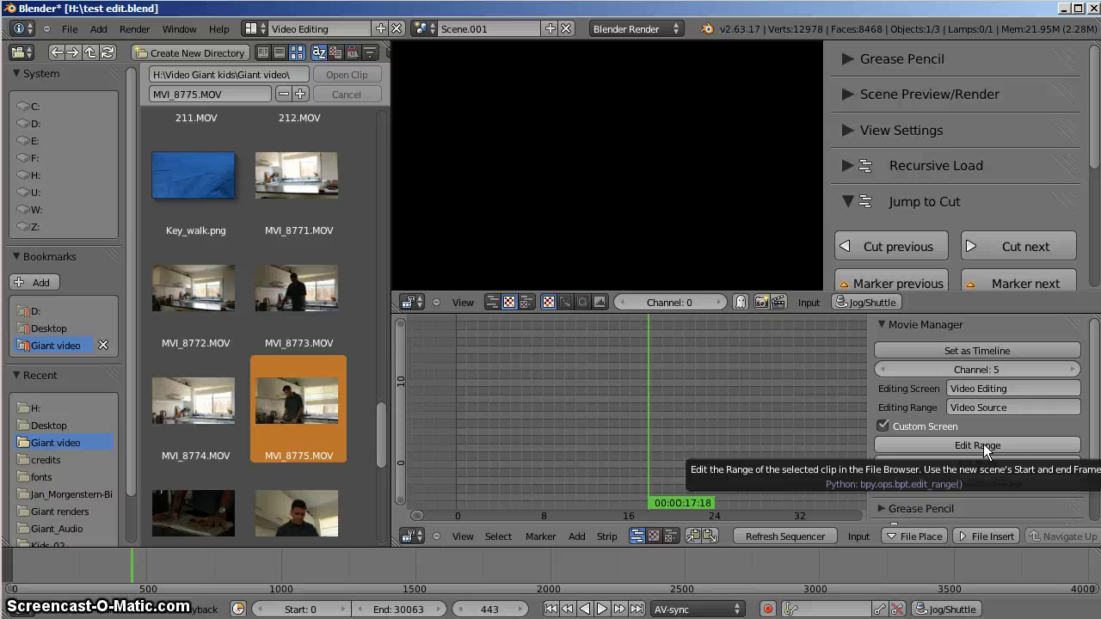
{"action": "left_click", "coordinate": [984, 444]}
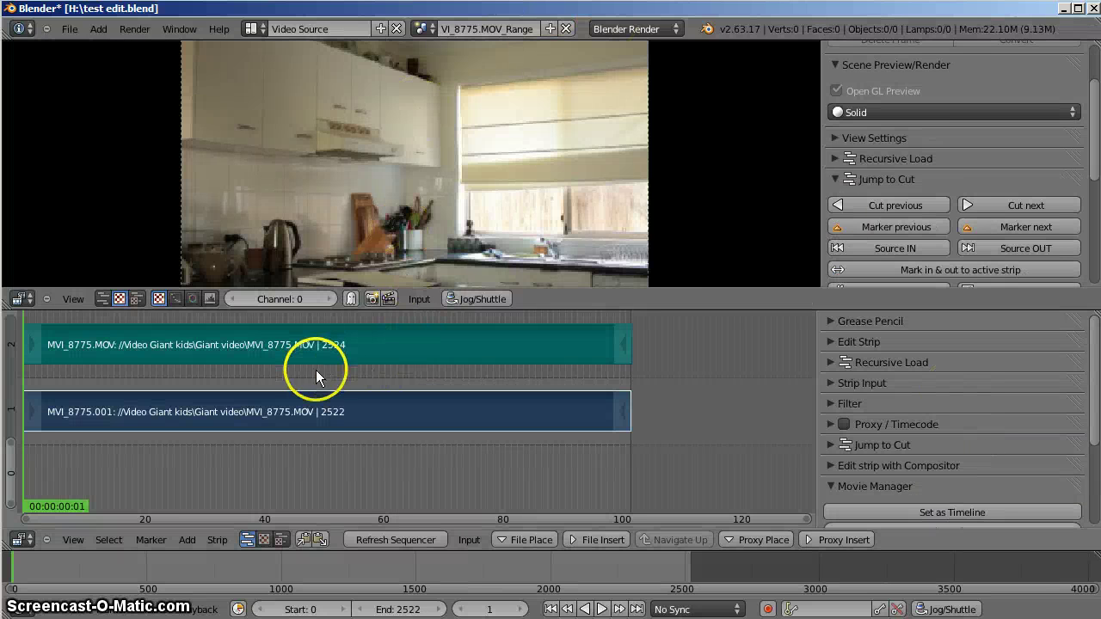
{"action": "left_click", "coordinate": [252, 29]}
{"action": "key", "text": "Escape"}
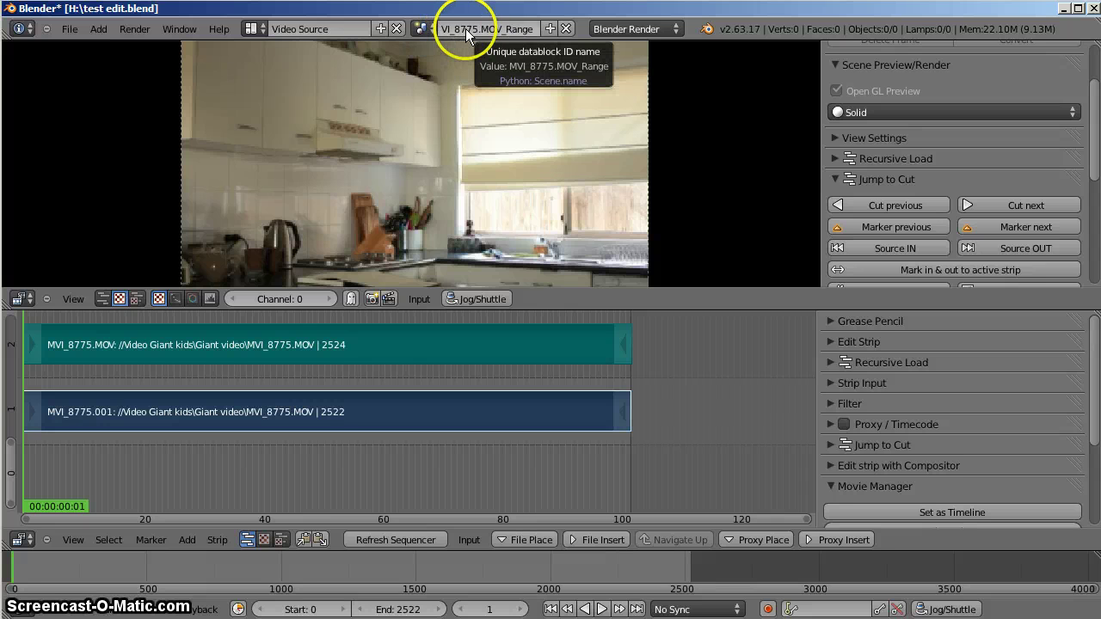
{"action": "key", "text": "Home"}
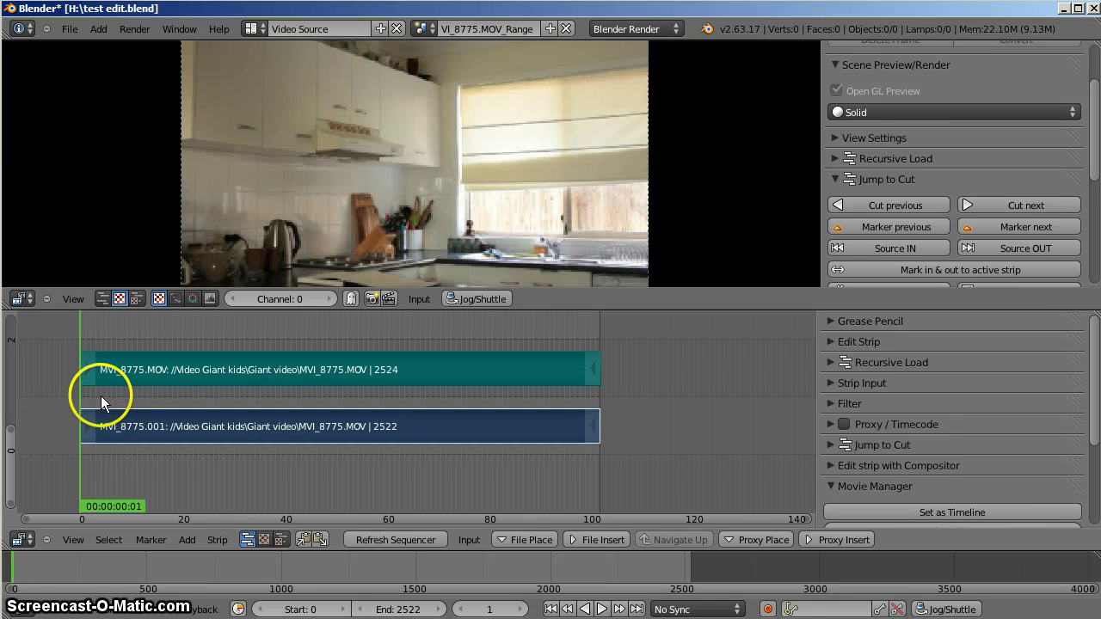
Step: Scrub through the MVI_8775 clip and set the range start at frame 79
{"action": "left_click_drag", "start_coordinate": [100, 396], "coordinate": [580, 393]}
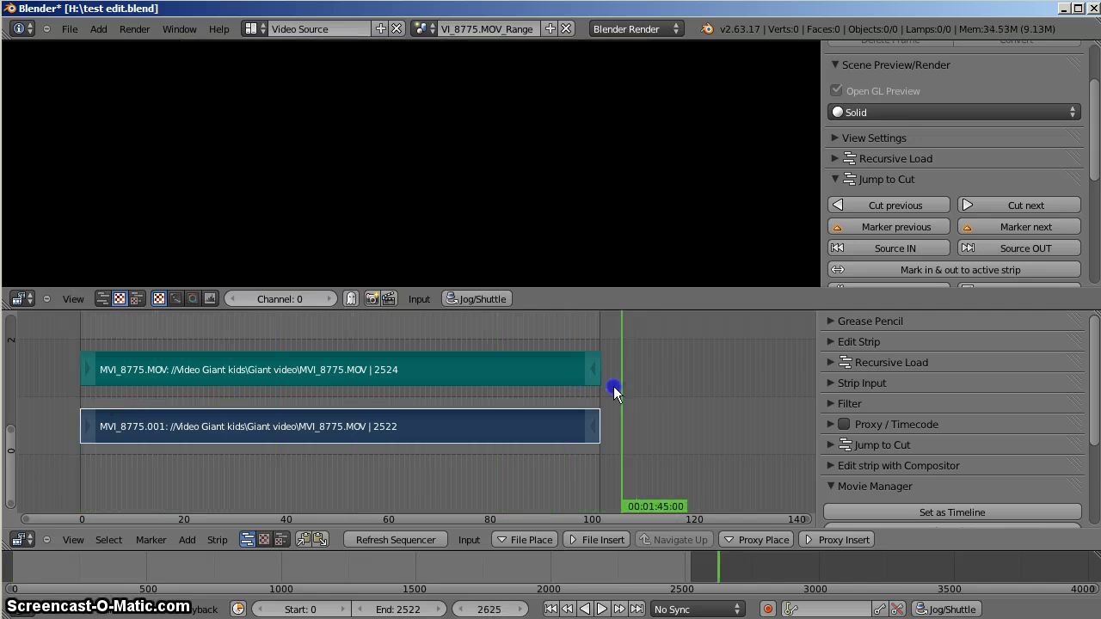
{"action": "left_click_drag", "start_coordinate": [616, 392], "coordinate": [96, 368]}
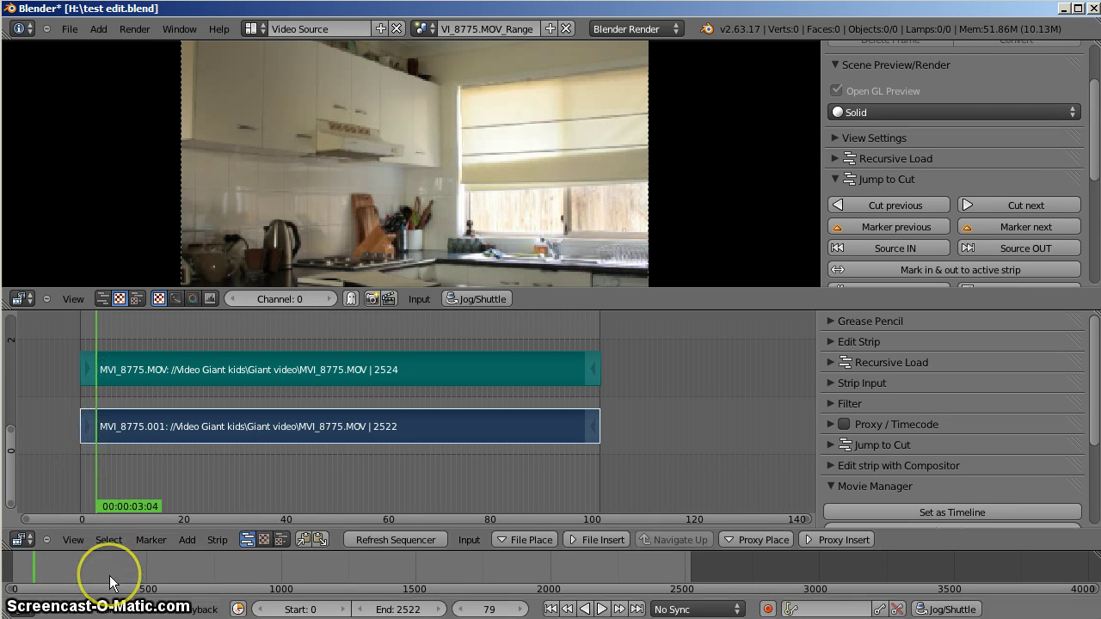
{"action": "key", "text": "s"}
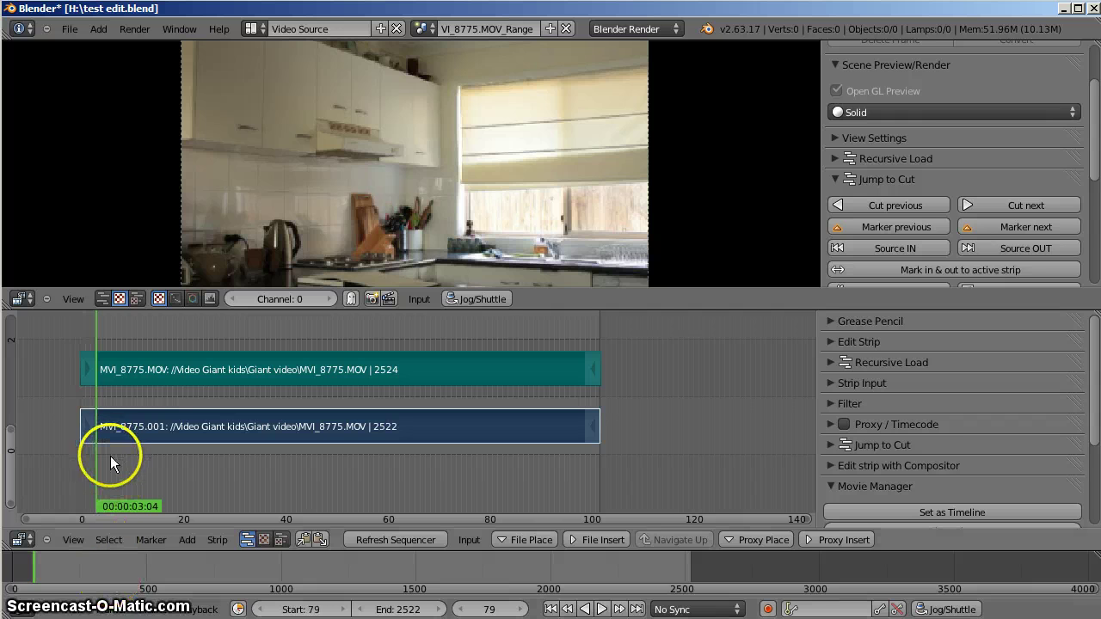
Step: Play from the start, set the range end at frame 147 and check the trimmed range
{"action": "key", "text": "alt+a"}
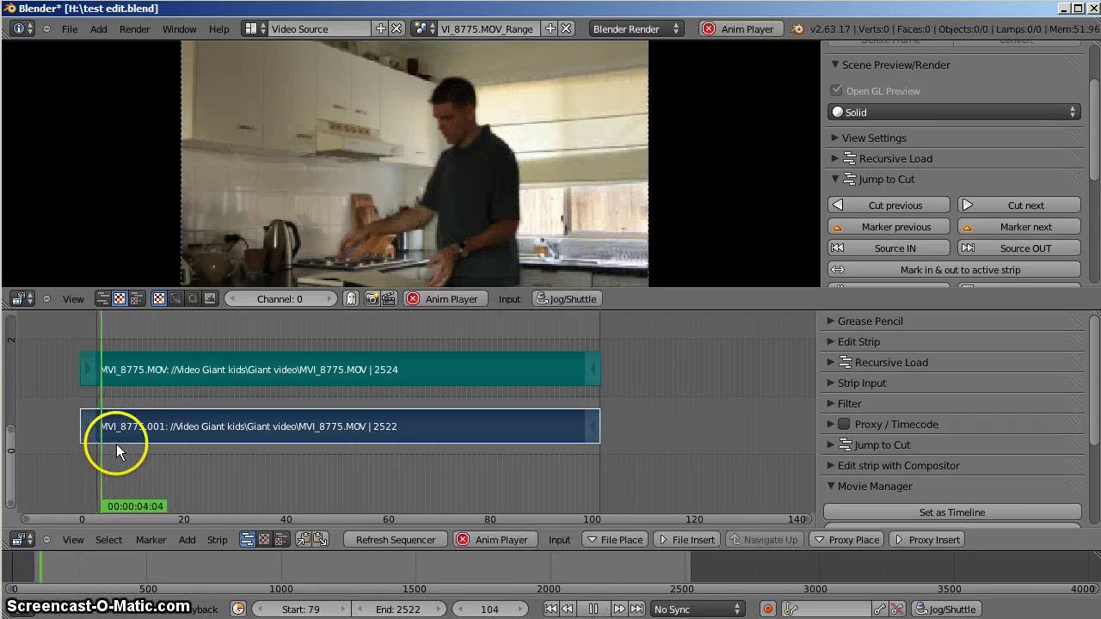
{"action": "key", "text": "alt+a"}
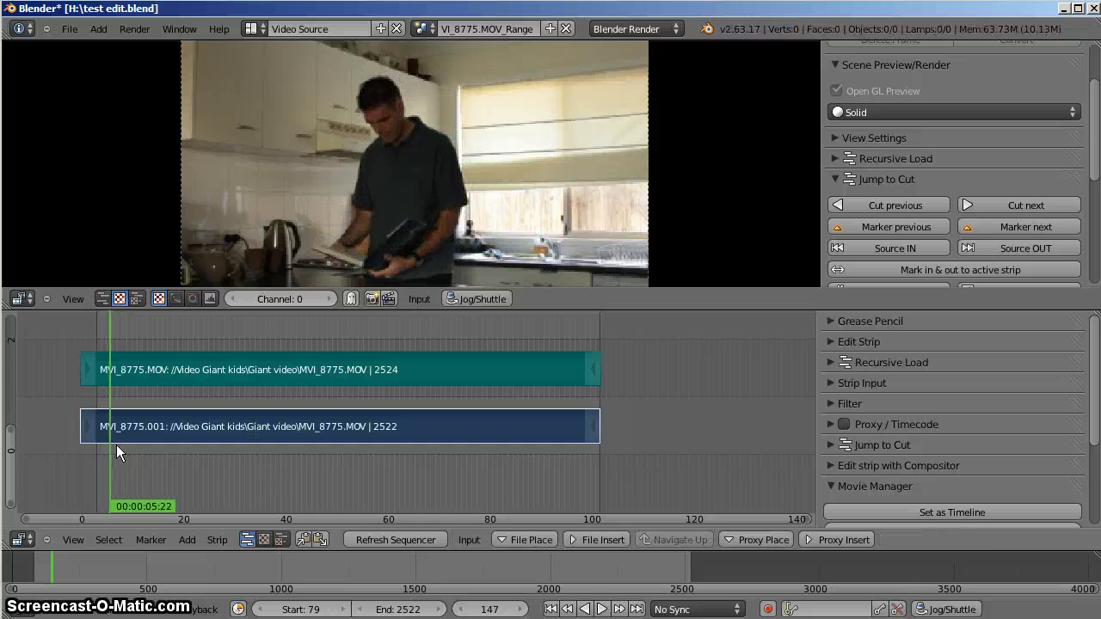
{"action": "key", "text": "e"}
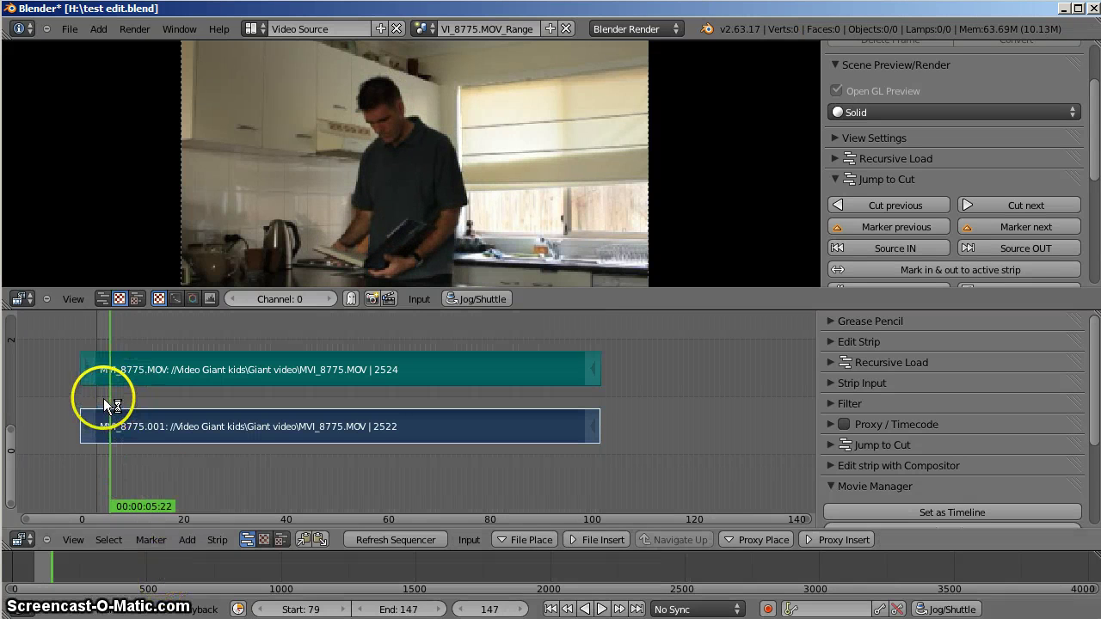
{"action": "left_click_drag", "start_coordinate": [97, 394], "coordinate": [104, 397]}
{"action": "scroll", "coordinate": [970, 393], "scroll_direction": "down", "scroll_amount": 5}
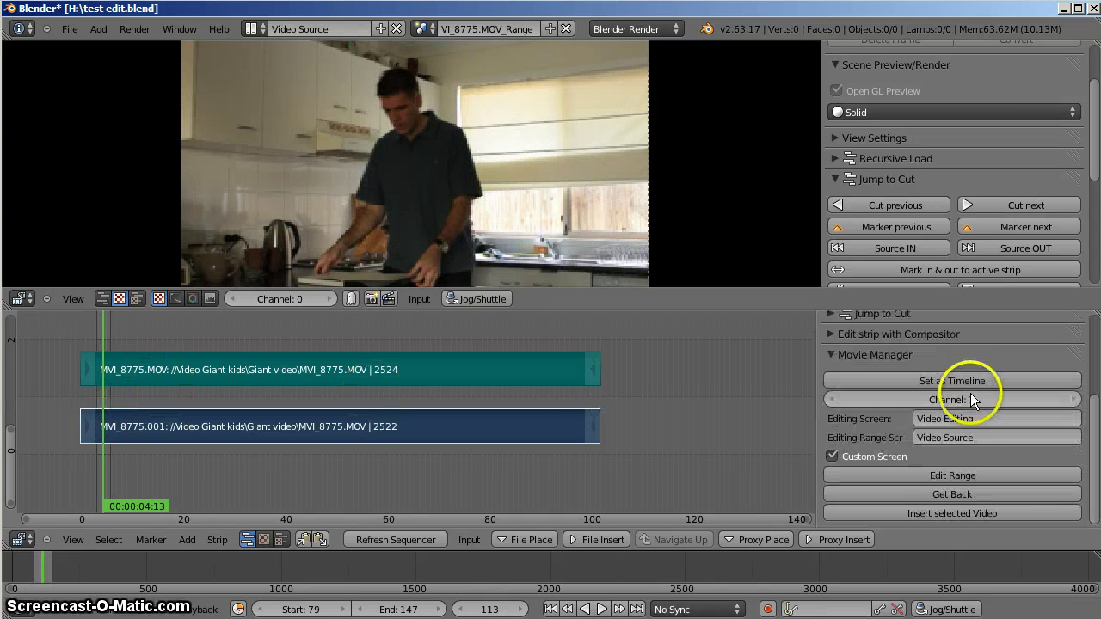
Step: Get back to Scene.001, put the playhead at frame 0 and set it as the timeline
{"action": "left_click", "coordinate": [912, 493]}
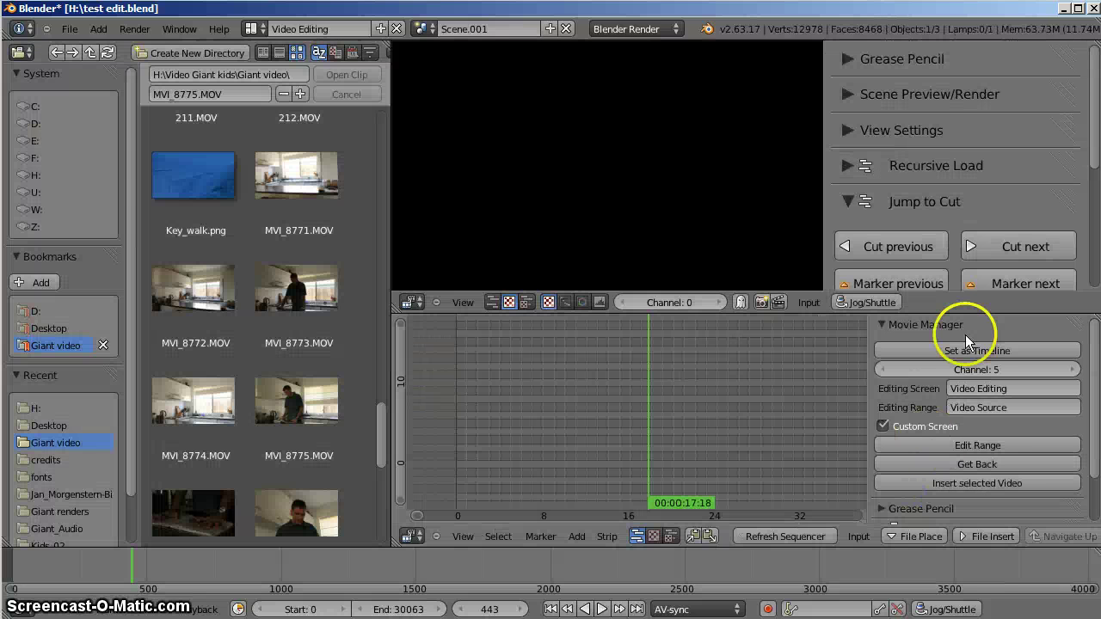
{"action": "left_click", "coordinate": [547, 414]}
{"action": "left_click_drag", "start_coordinate": [537, 414], "coordinate": [449, 408]}
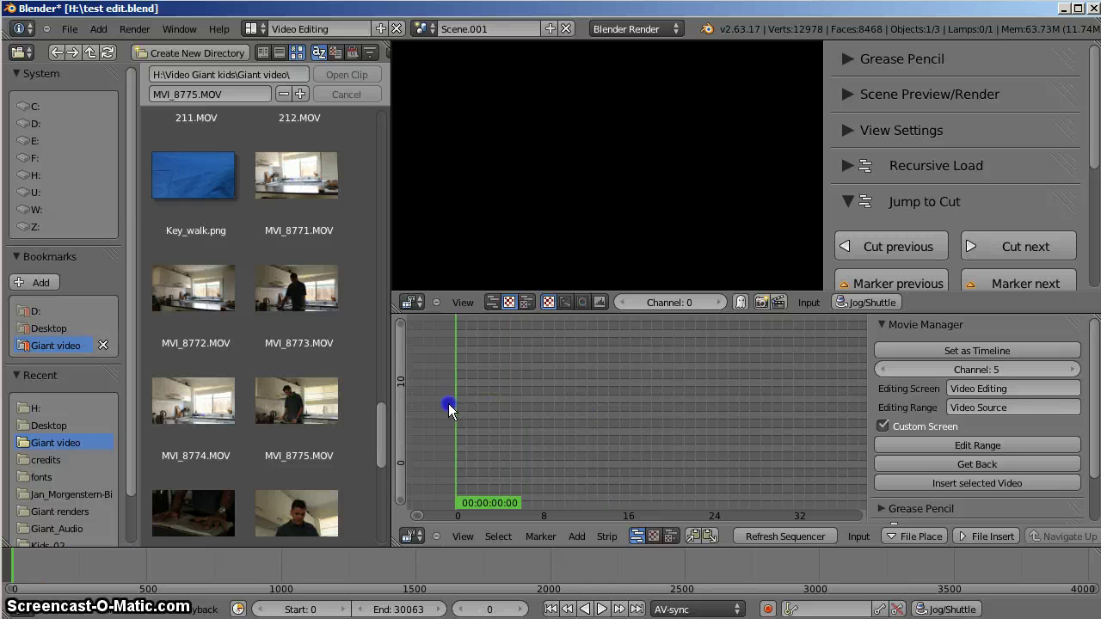
{"action": "left_click", "coordinate": [982, 350]}
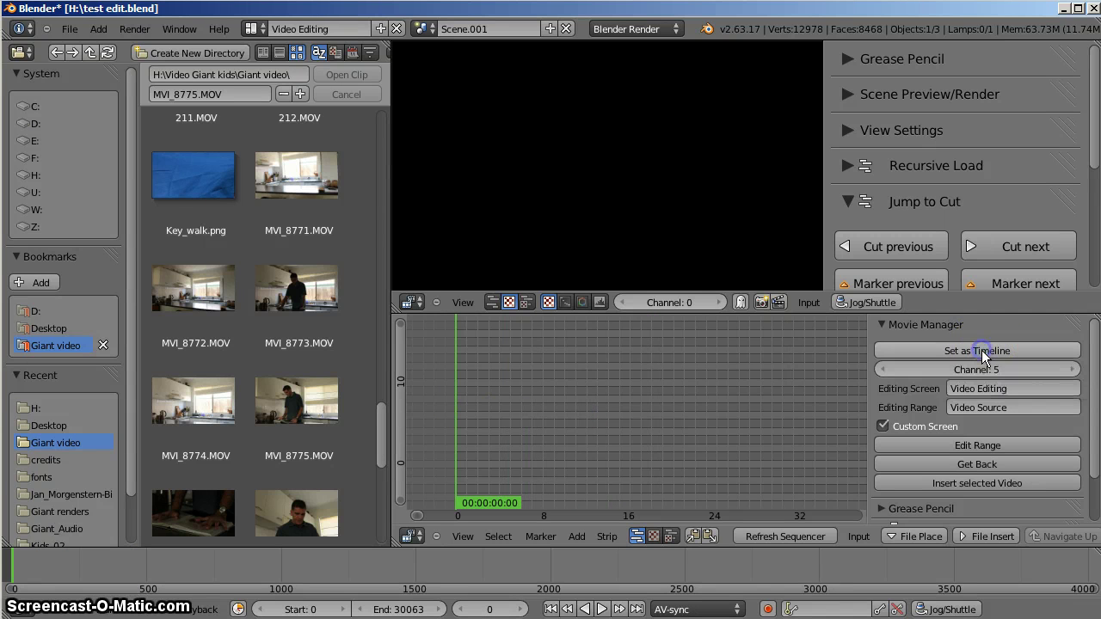
Step: Insert the trimmed MVI_8775 clip into Scene.001 at frame 0 and select the new strip
{"action": "left_click", "coordinate": [982, 482]}
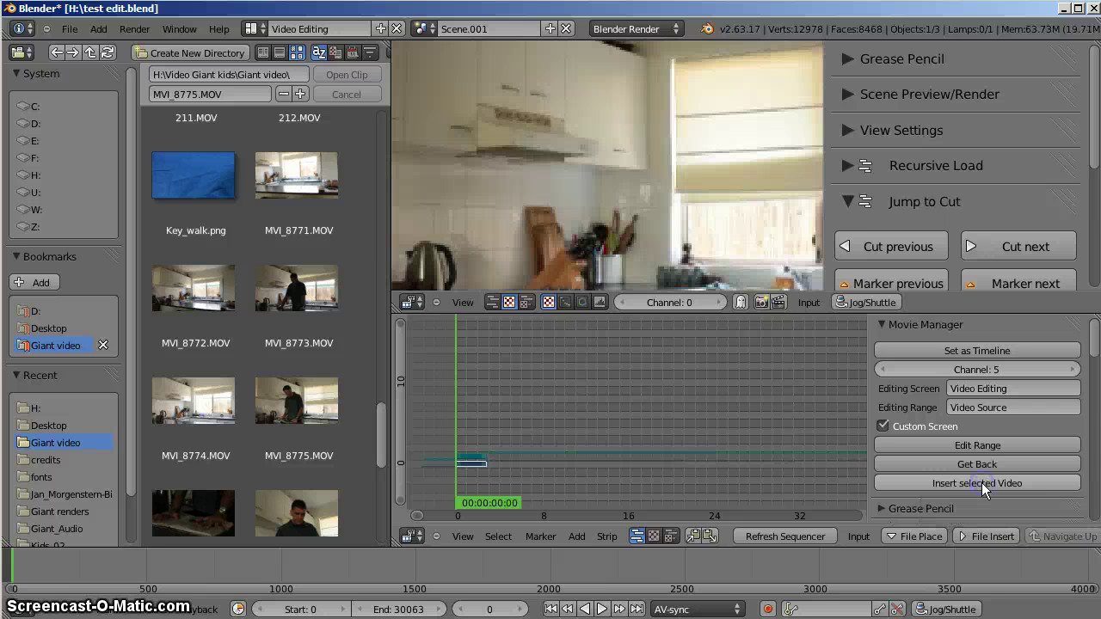
{"action": "left_click", "coordinate": [500, 413]}
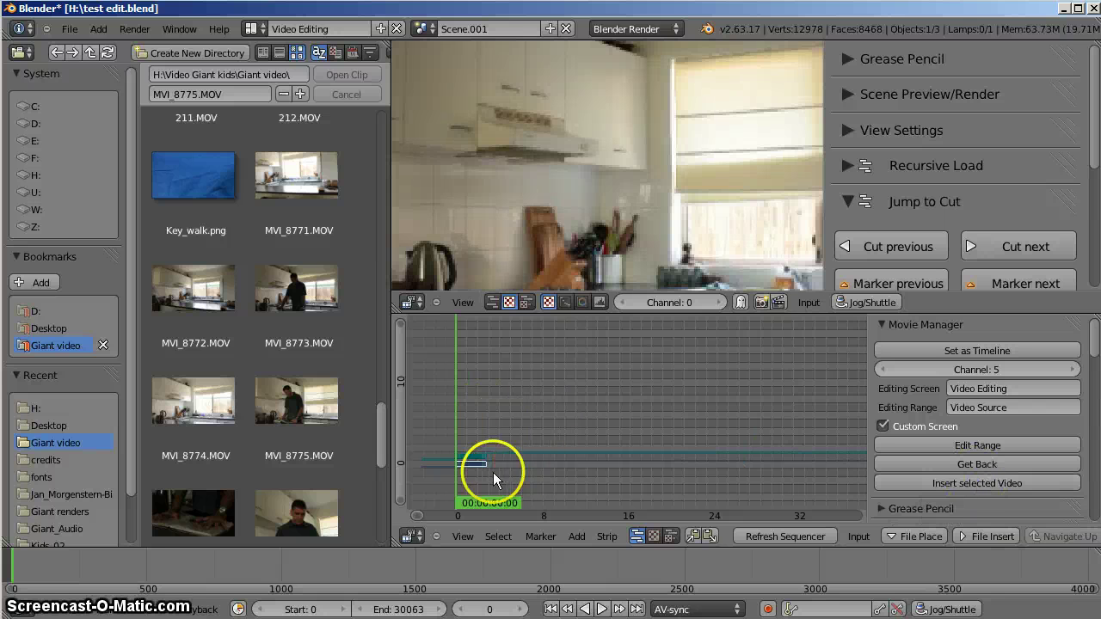
{"action": "scroll", "coordinate": [488, 473], "scroll_direction": "down", "scroll_amount": 5}
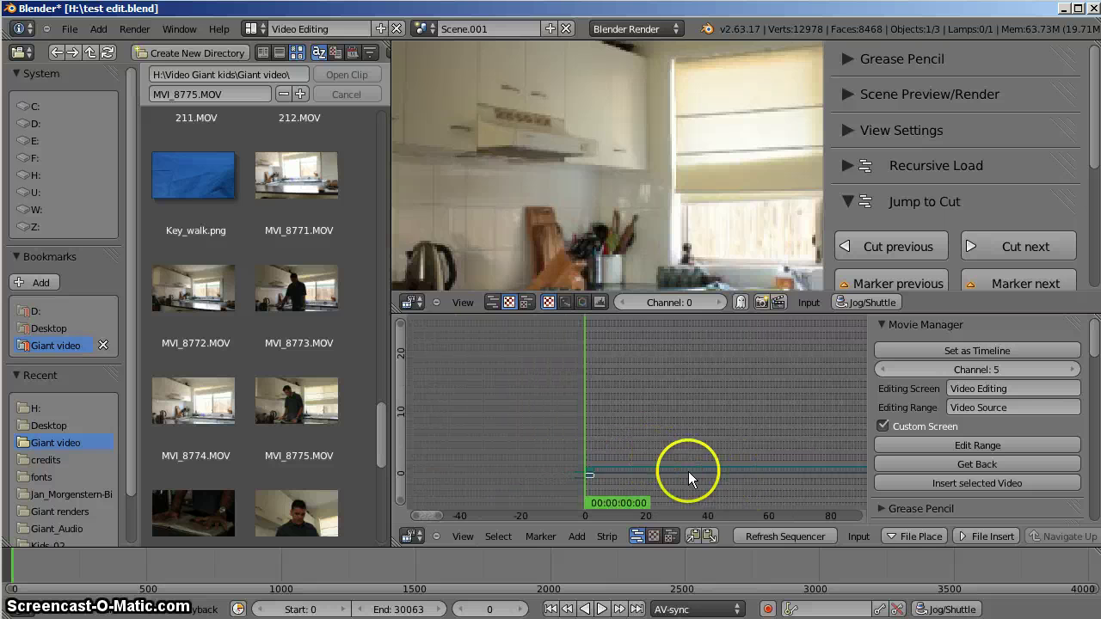
{"action": "middle_click_drag", "start_coordinate": [712, 454], "coordinate": [642, 442], "text": "ctrl"}
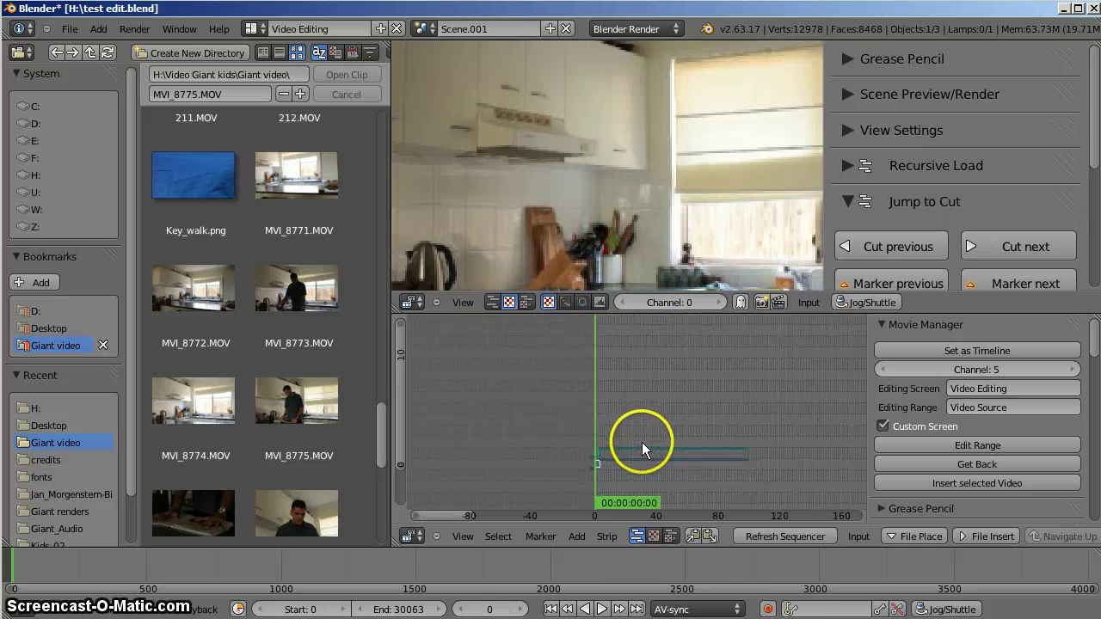
{"action": "right_click", "coordinate": [598, 454]}
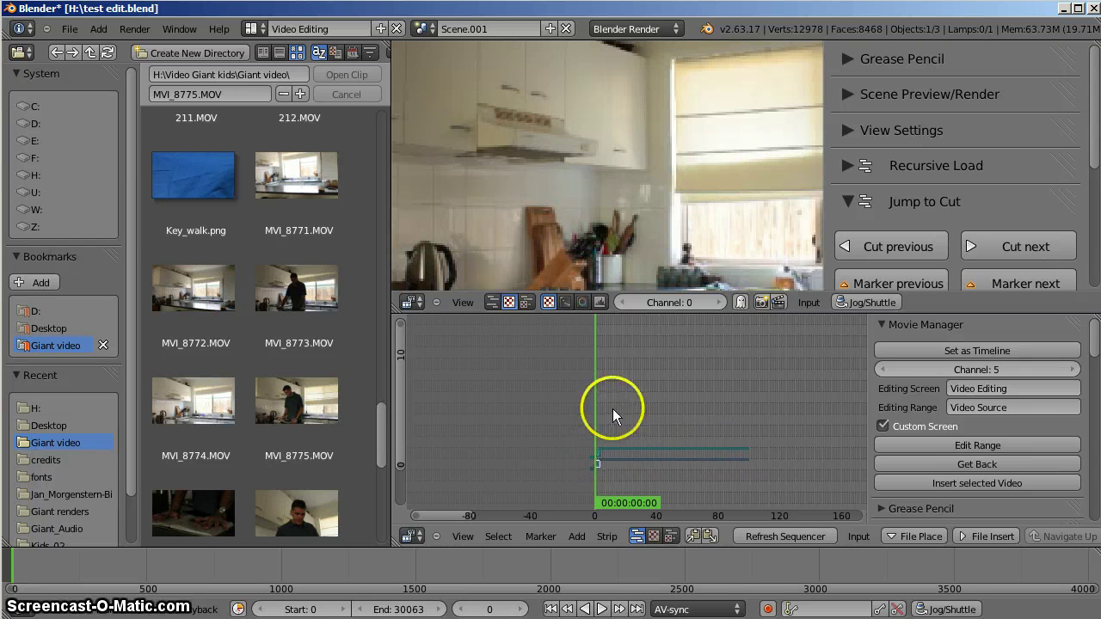
Step: Frame the inserted strips, show the time ruler in seconds and enlarge the channels
{"action": "key", "text": "Home"}
{"action": "key", "text": "ctrl+t"}
{"action": "scroll", "coordinate": [671, 460], "scroll_direction": "down", "scroll_amount": 2}
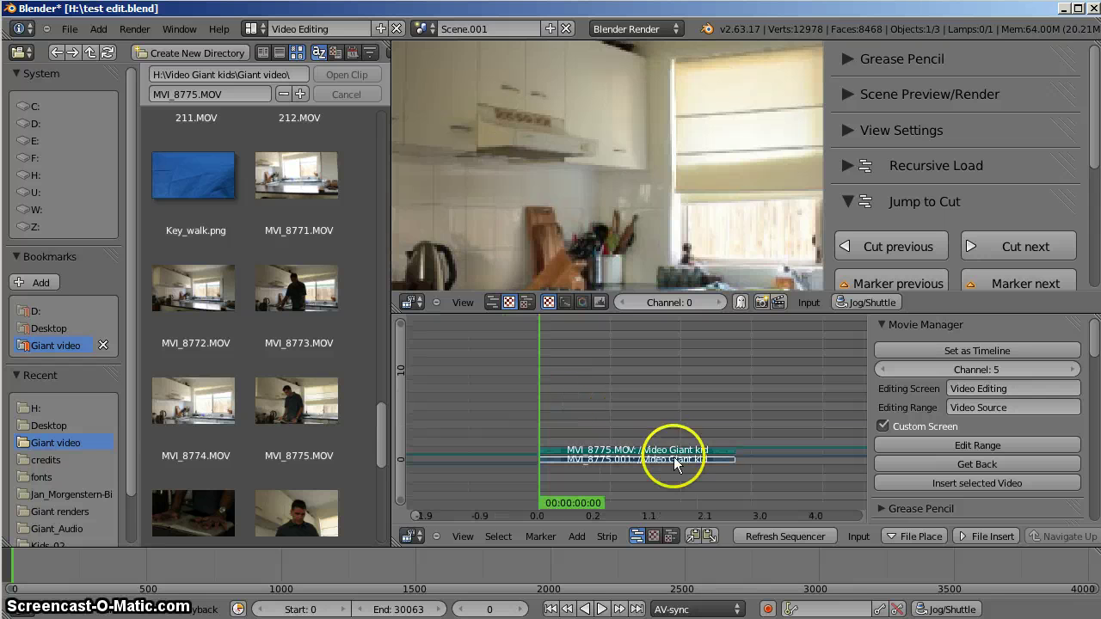
{"action": "middle_click_drag", "start_coordinate": [675, 461], "coordinate": [622, 433], "text": "ctrl"}
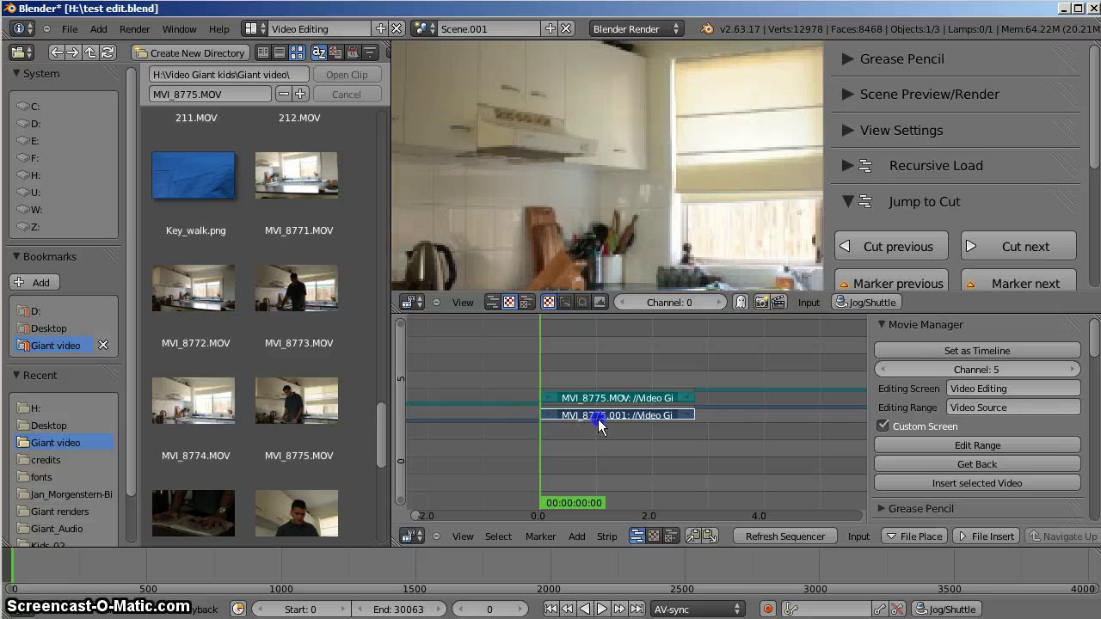
Step: Scrub and play back the inserted MVI_8775 clip with the preview fitted to its area
{"action": "left_click_drag", "start_coordinate": [600, 426], "coordinate": [541, 442]}
{"action": "key", "text": "alt+a"}
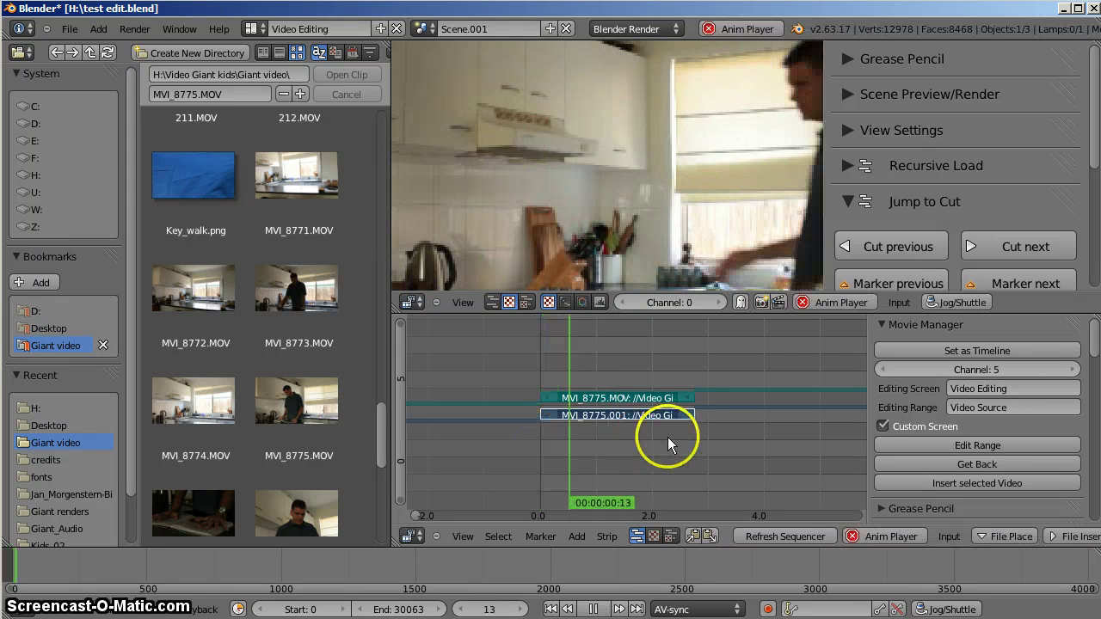
{"action": "key", "text": "Home"}
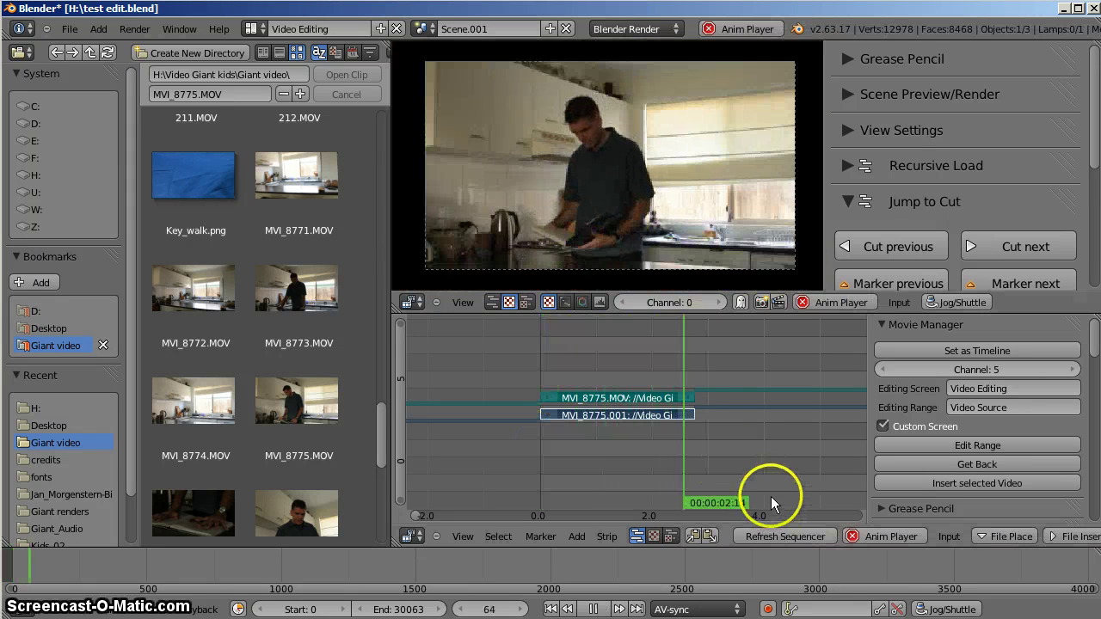
{"action": "key", "text": "alt+a"}
Step: Jump the playhead back to the previous cut and pick MVI_8777.MOV from the clip browser
{"action": "scroll", "coordinate": [877, 167], "scroll_direction": "down", "scroll_amount": 4}
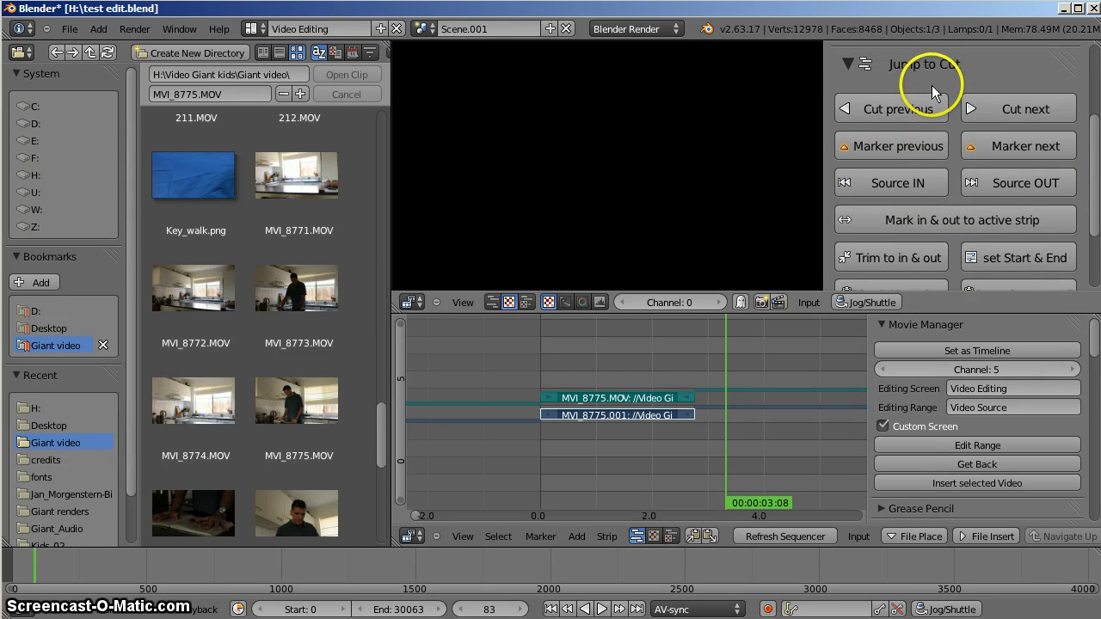
{"action": "left_click", "coordinate": [903, 109]}
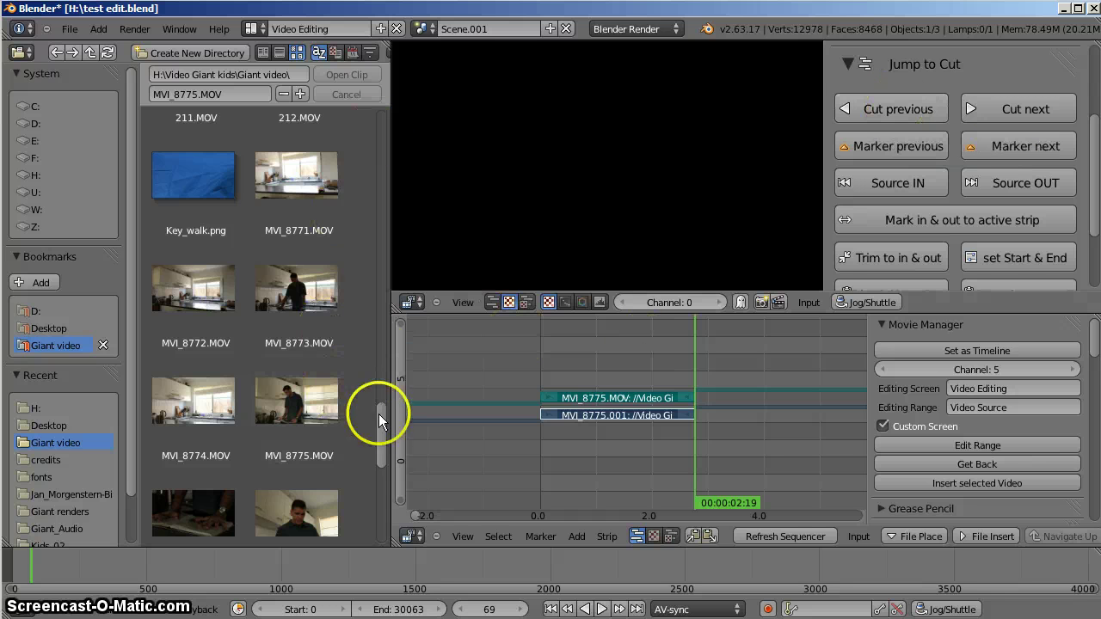
{"action": "left_click_drag", "start_coordinate": [385, 439], "coordinate": [378, 472]}
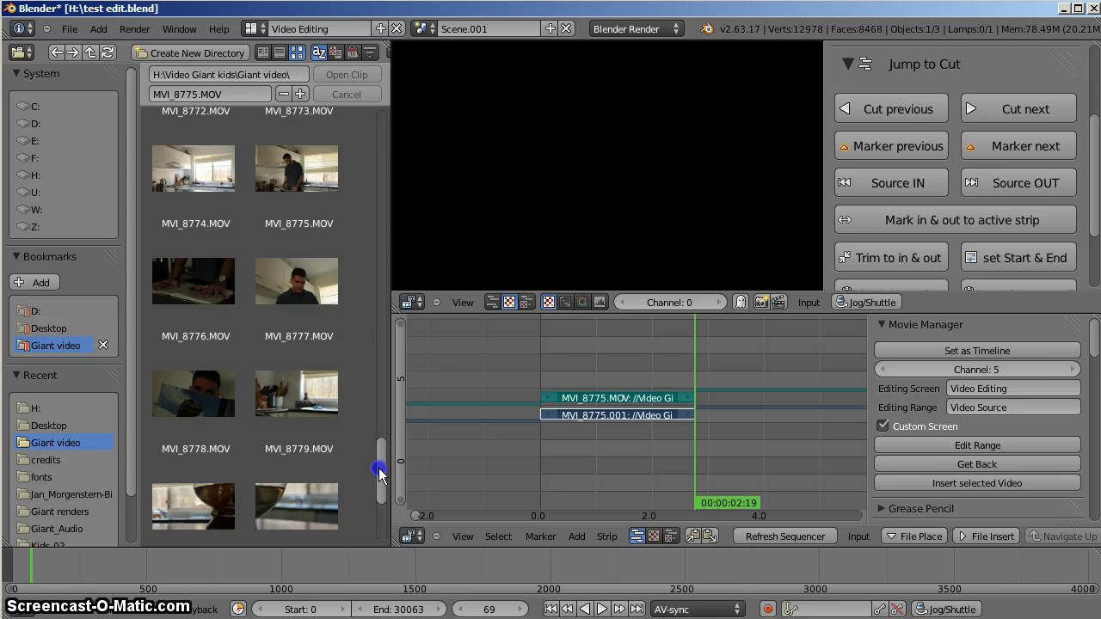
{"action": "left_click", "coordinate": [301, 303]}
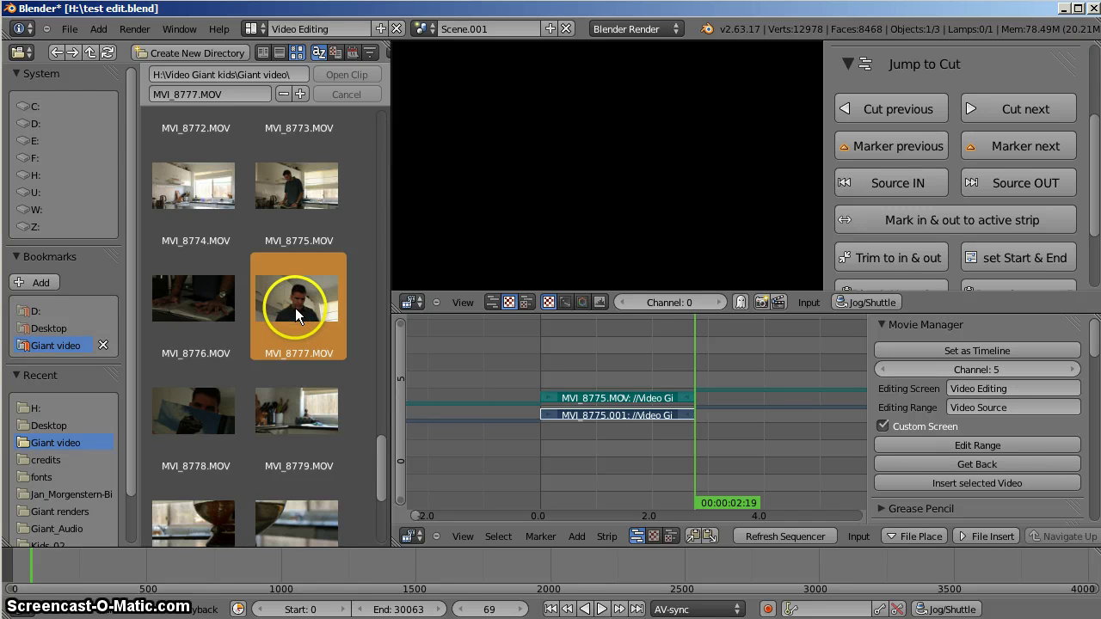
Step: Open MVI_8777 in its own range scene and scrub through the footage
{"action": "left_click", "coordinate": [984, 445]}
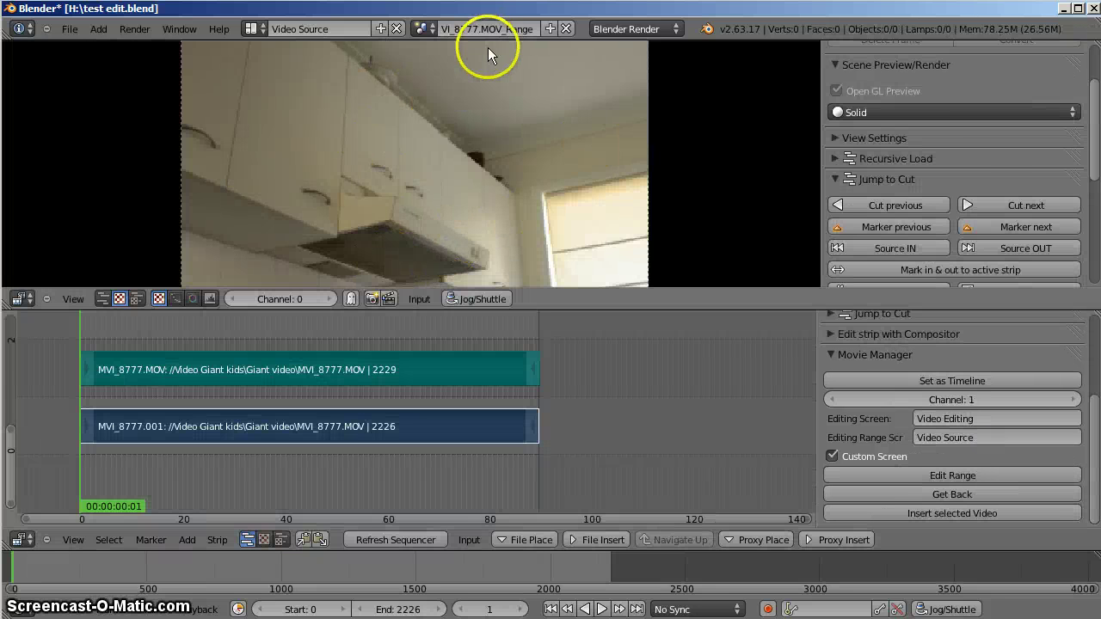
{"action": "left_click", "coordinate": [426, 28]}
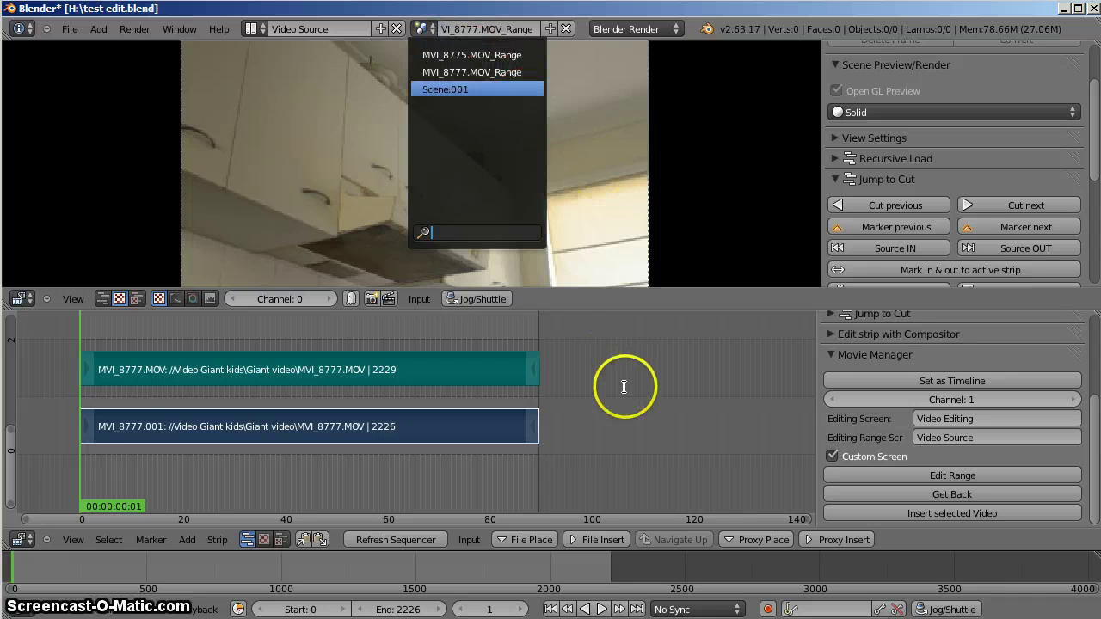
{"action": "left_click_drag", "start_coordinate": [100, 400], "coordinate": [110, 339]}
Step: Set the clip's start at frame 139, play on, and set its end at frame 217
{"action": "key", "text": "Left"}
{"action": "key", "text": "Left"}
{"action": "key", "text": "Left"}
{"action": "key", "text": "Left"}
{"action": "key", "text": "Left"}
{"action": "key", "text": "Left"}
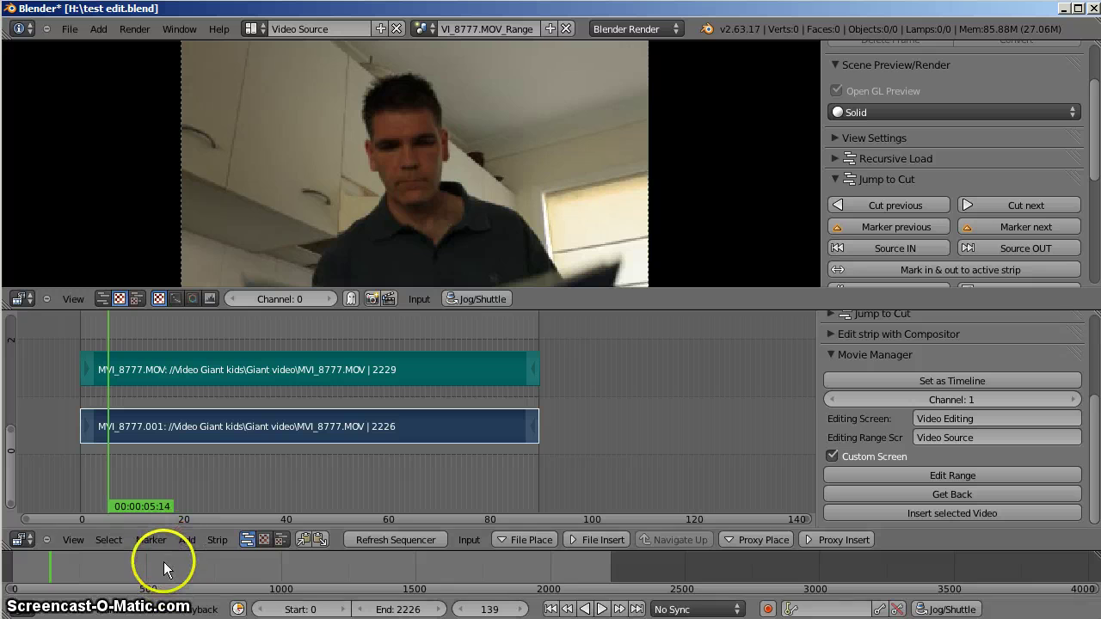
{"action": "key", "text": "s"}
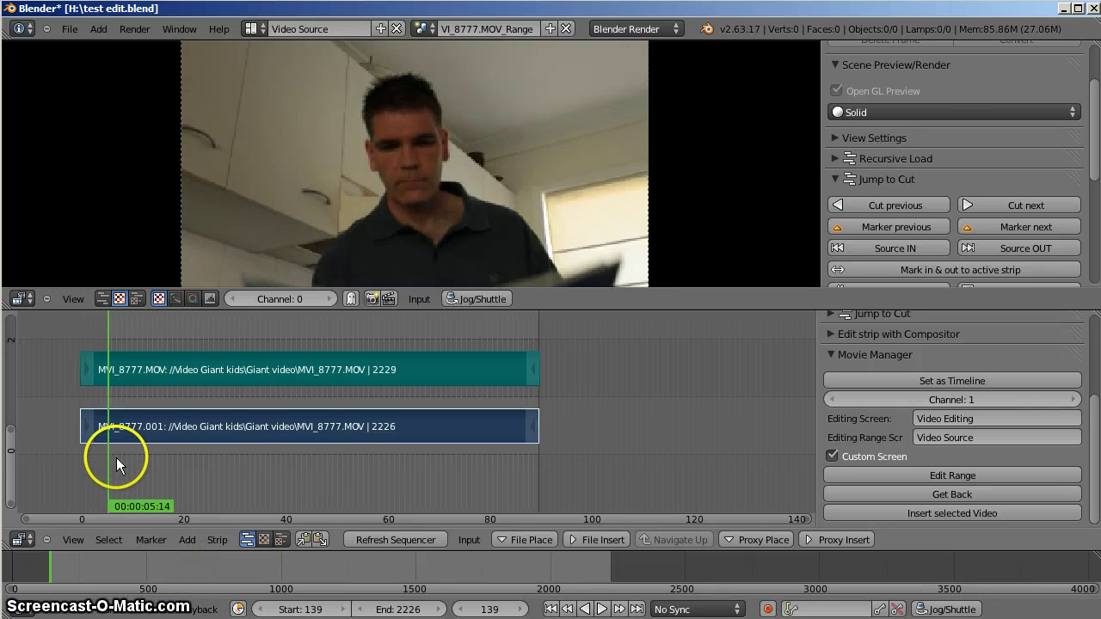
{"action": "key", "text": "alt+a"}
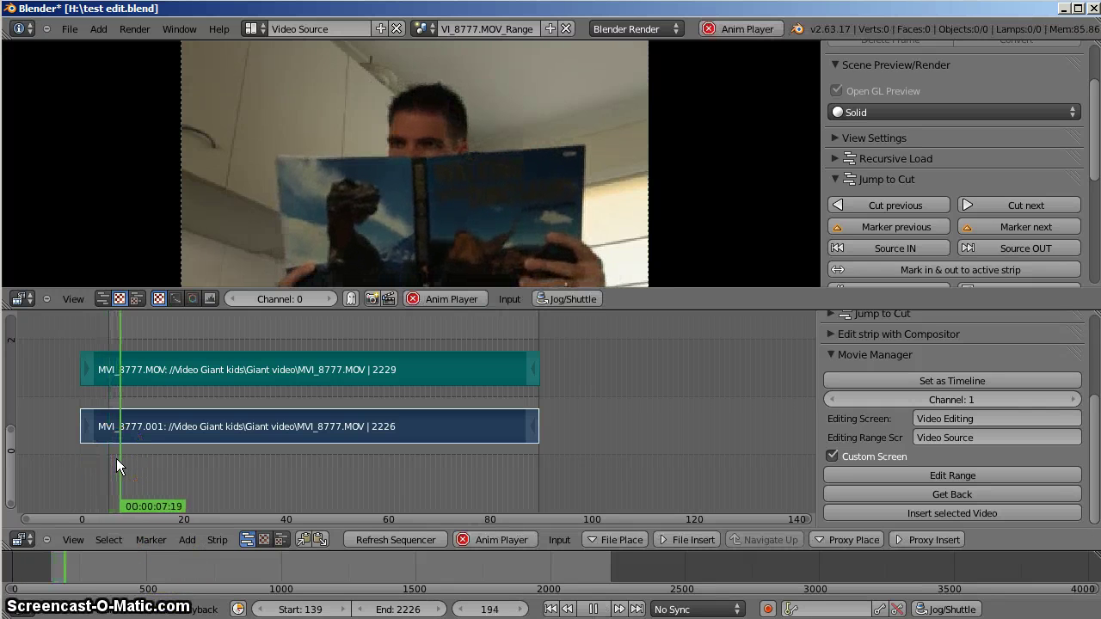
{"action": "key", "text": "alt+a"}
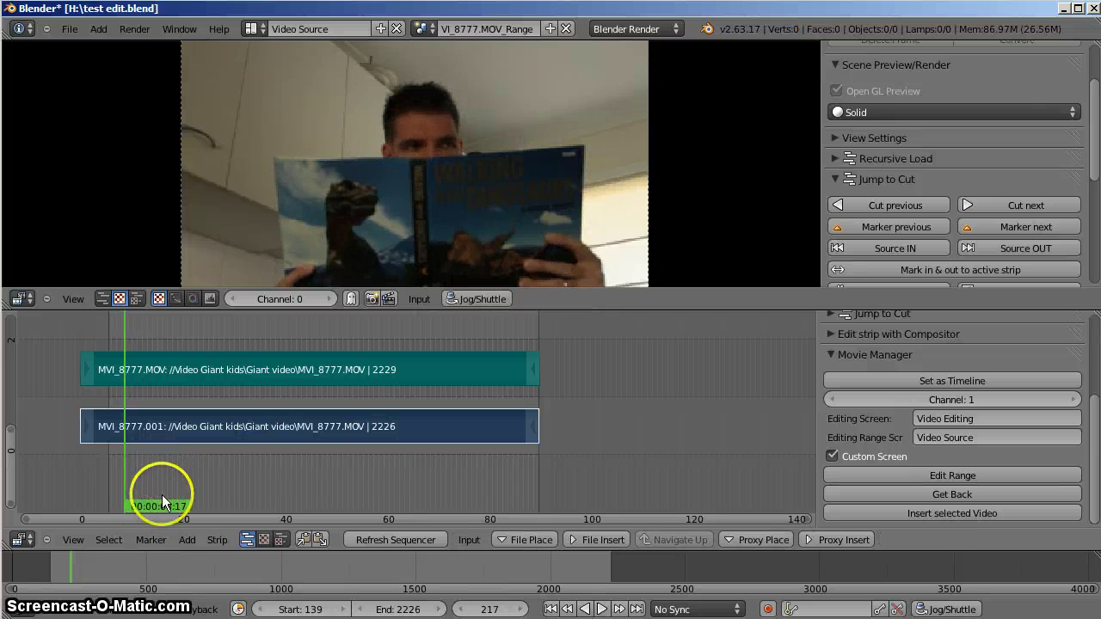
{"action": "key", "text": "e"}
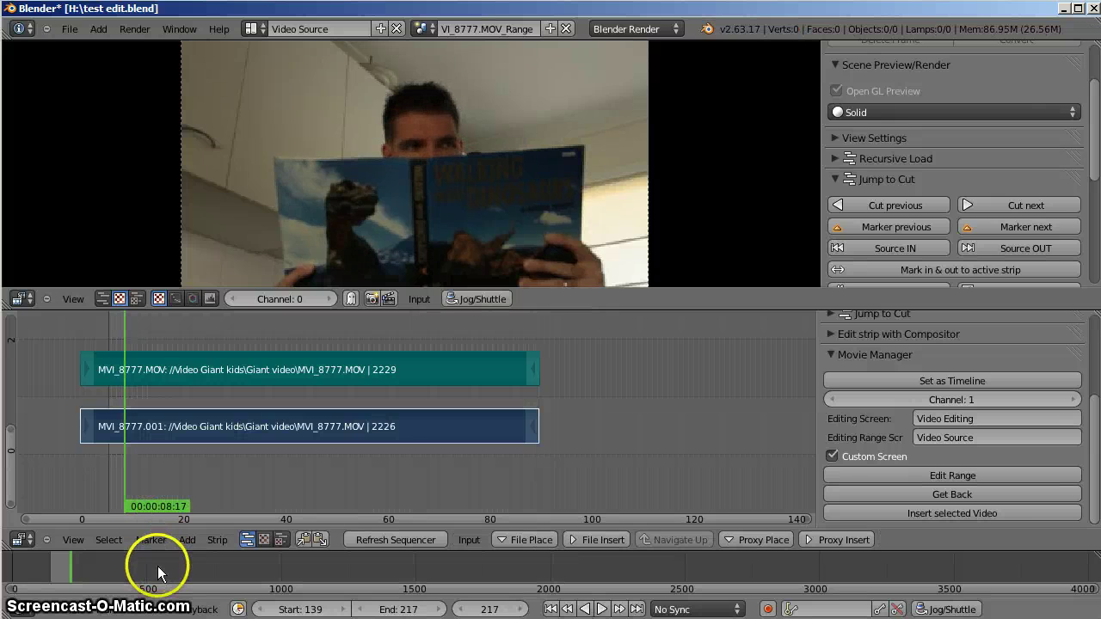
Step: Back in the main edit, insert the trimmed MVI_8777 after MVI_8775 and play across the join
{"action": "left_click", "coordinate": [965, 493]}
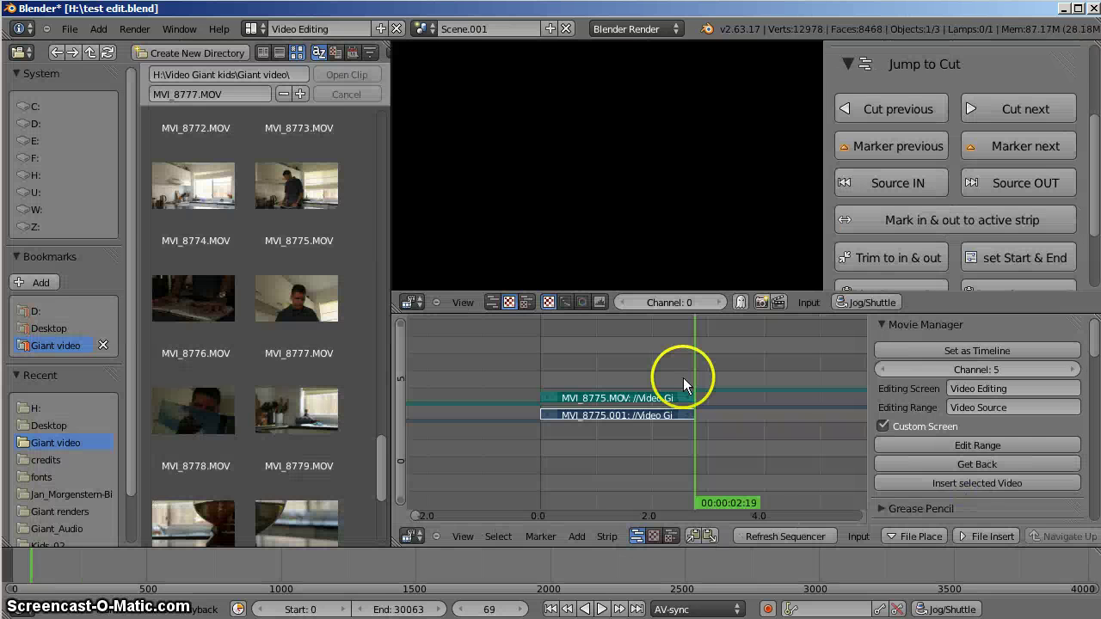
{"action": "left_click", "coordinate": [976, 483]}
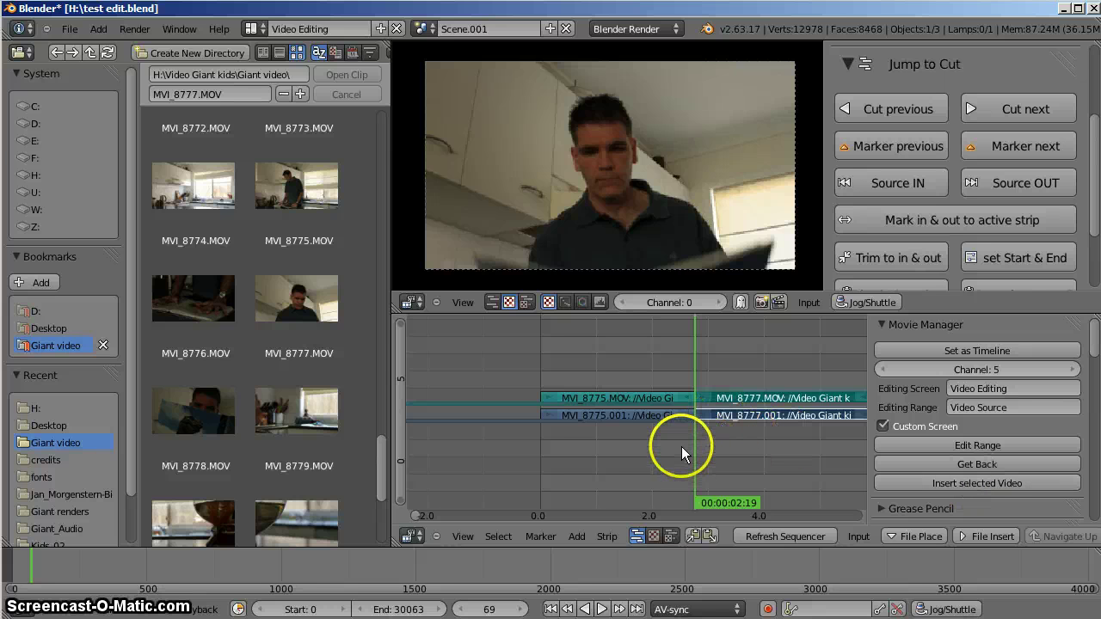
{"action": "left_click_drag", "start_coordinate": [681, 446], "coordinate": [634, 433]}
{"action": "key", "text": "alt+a"}
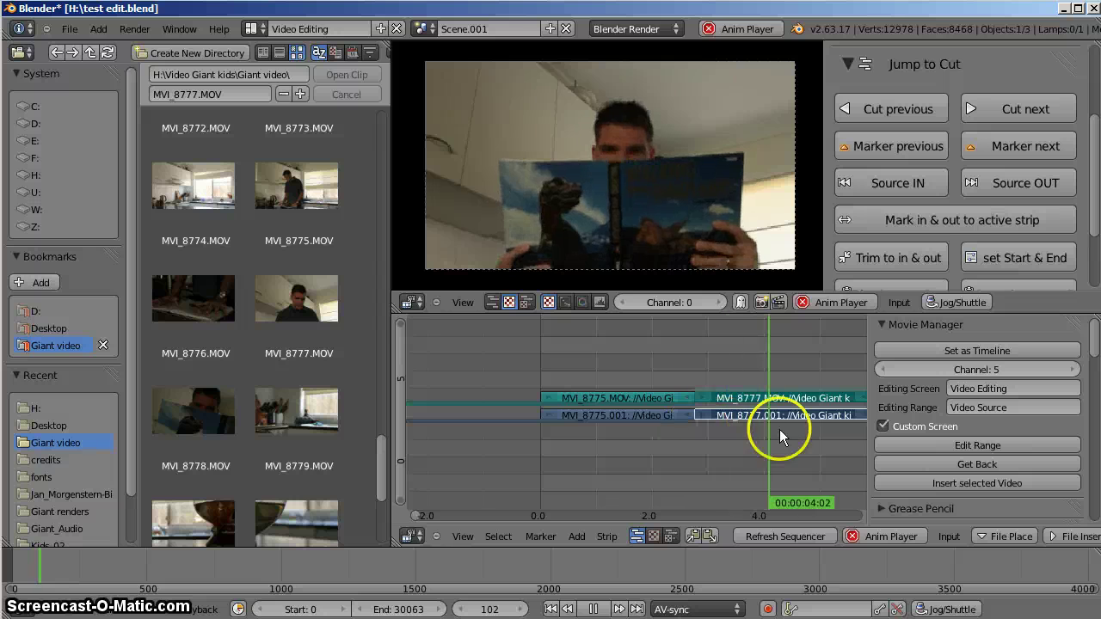
{"action": "key", "text": "alt+a"}
Step: Inspect the end of the MVI_8777 strips using Cut next and Cut previous
{"action": "middle_click_drag", "start_coordinate": [831, 427], "coordinate": [665, 434]}
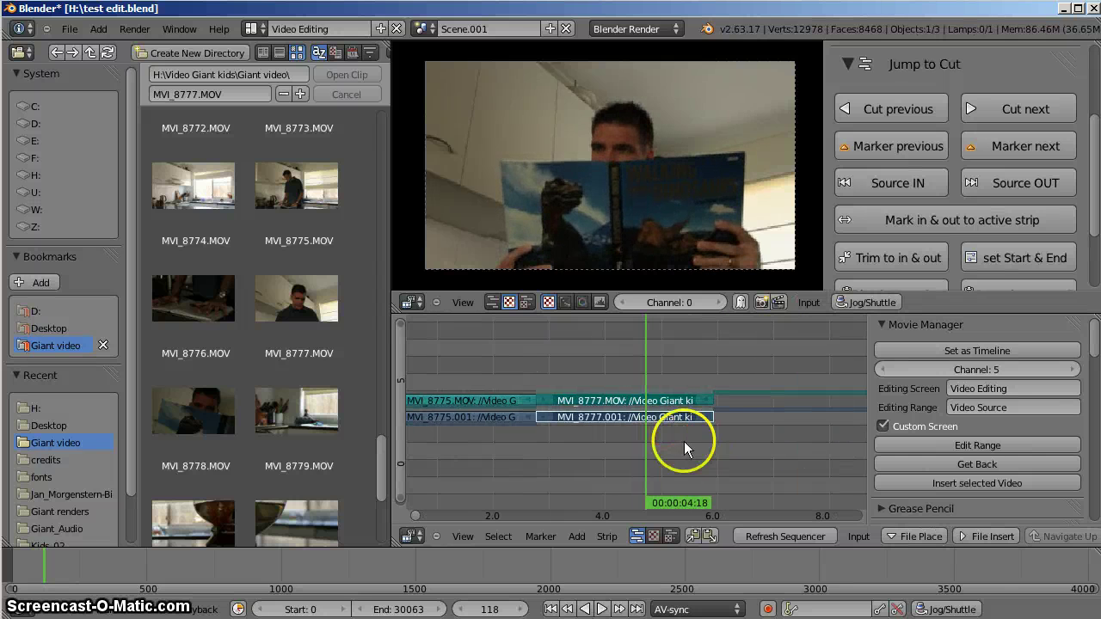
{"action": "left_click", "coordinate": [1027, 109]}
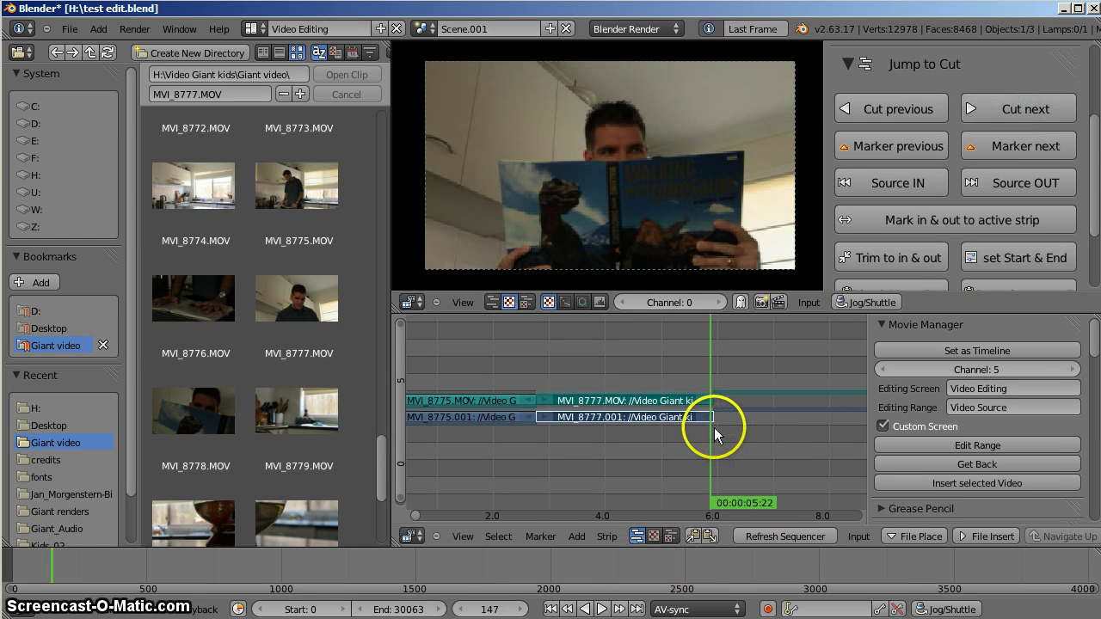
{"action": "middle_click_drag", "start_coordinate": [714, 428], "coordinate": [762, 414], "text": "ctrl"}
{"action": "left_click", "coordinate": [818, 404]}
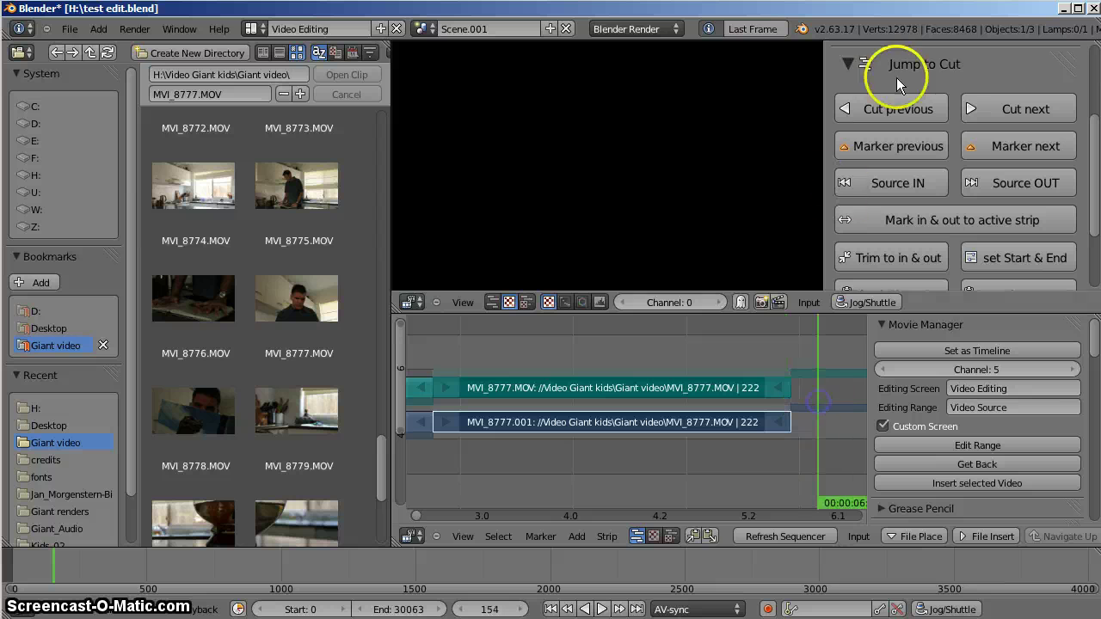
{"action": "left_click", "coordinate": [900, 108]}
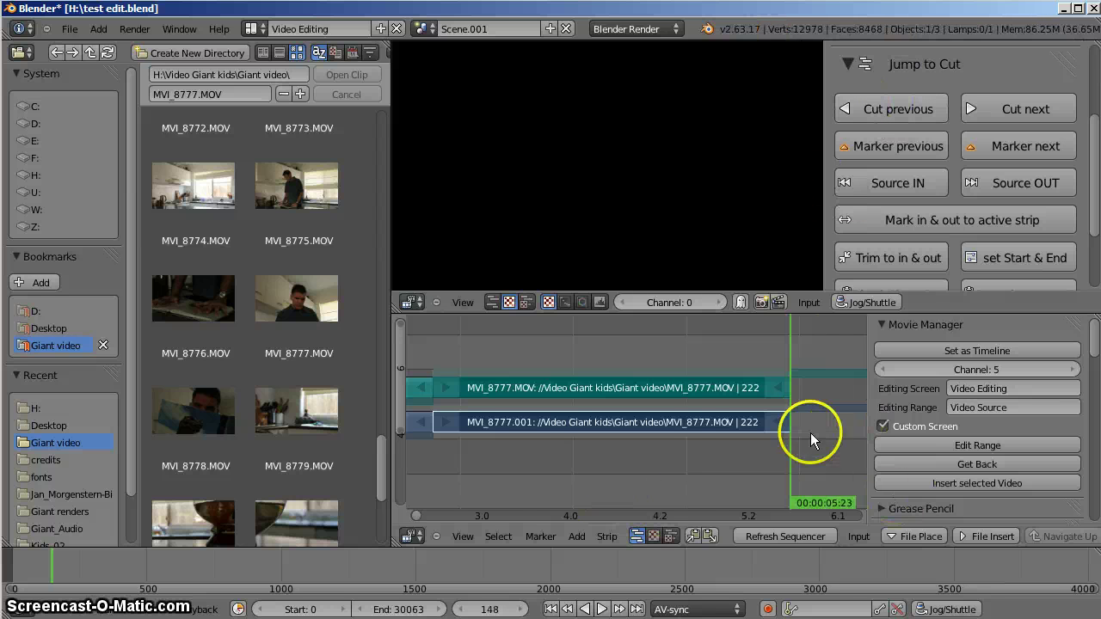
{"action": "middle_click_drag", "start_coordinate": [811, 433], "coordinate": [803, 386], "text": "ctrl"}
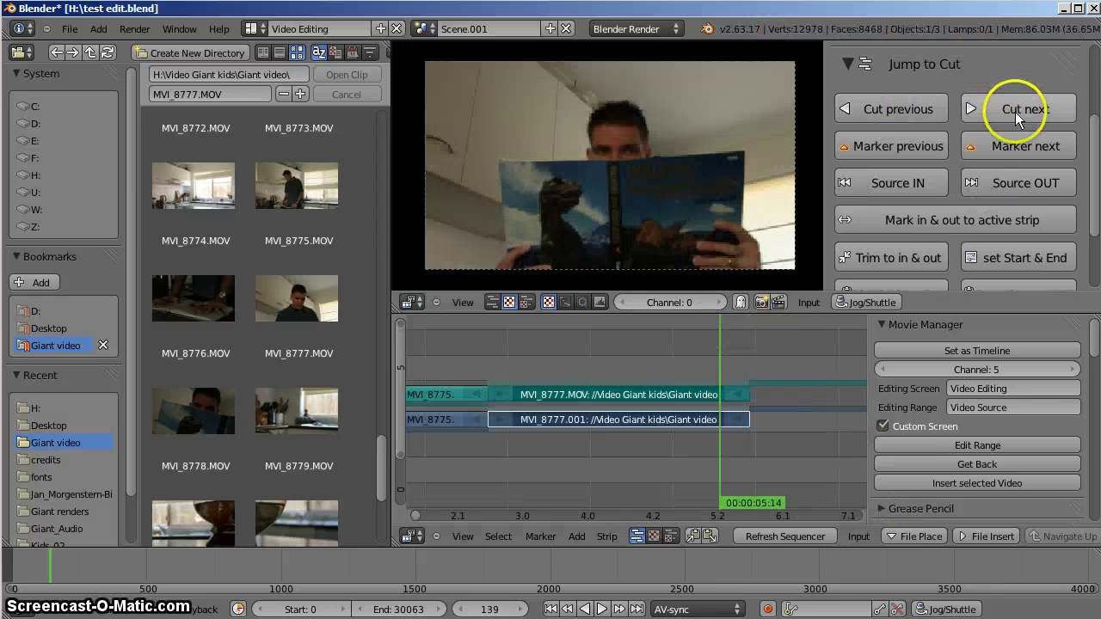
{"action": "left_click", "coordinate": [1016, 111]}
{"action": "middle_click_drag", "start_coordinate": [766, 456], "coordinate": [801, 410], "text": "ctrl"}
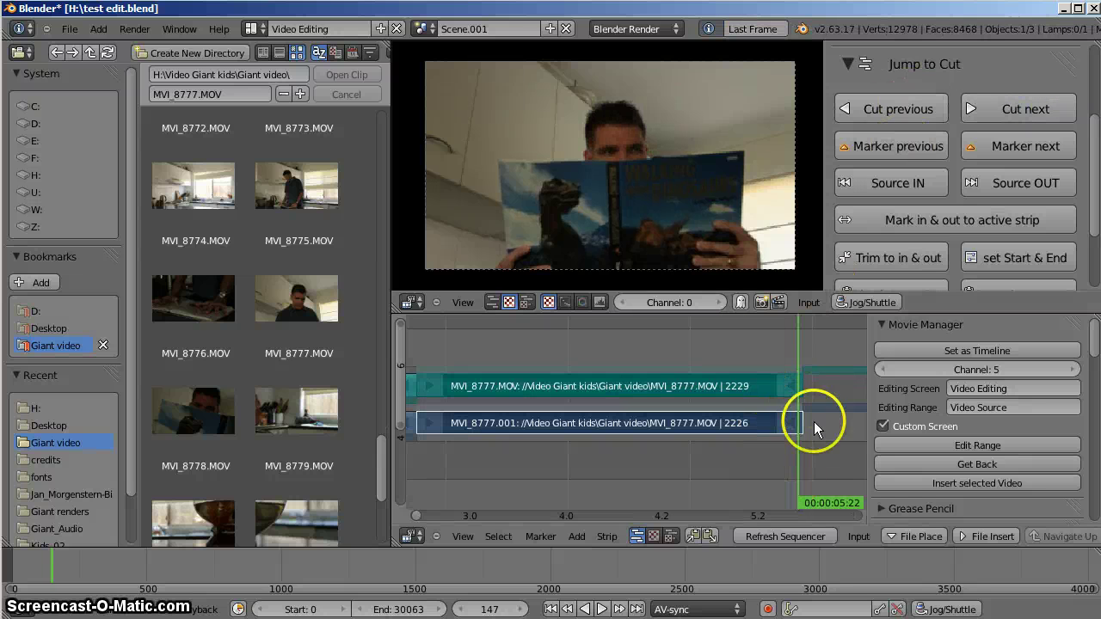
{"action": "key", "text": "Up"}
{"action": "left_click", "coordinate": [869, 116]}
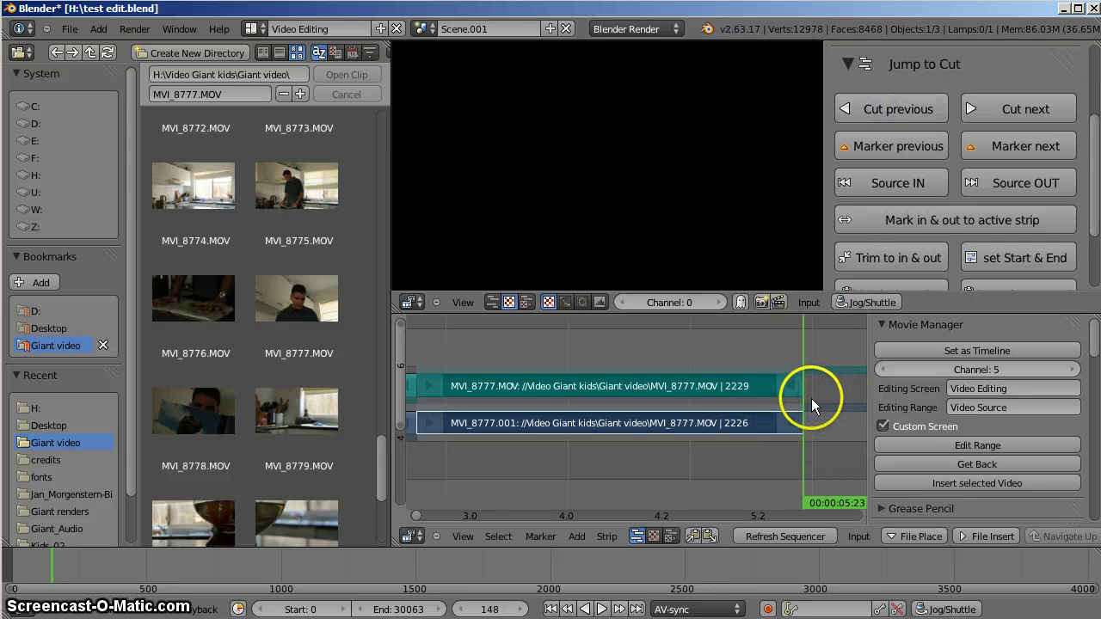
Step: Scroll the clip browser back up and select the 169.MOV thumbnail
{"action": "scroll", "coordinate": [808, 395], "scroll_direction": "down", "scroll_amount": 4}
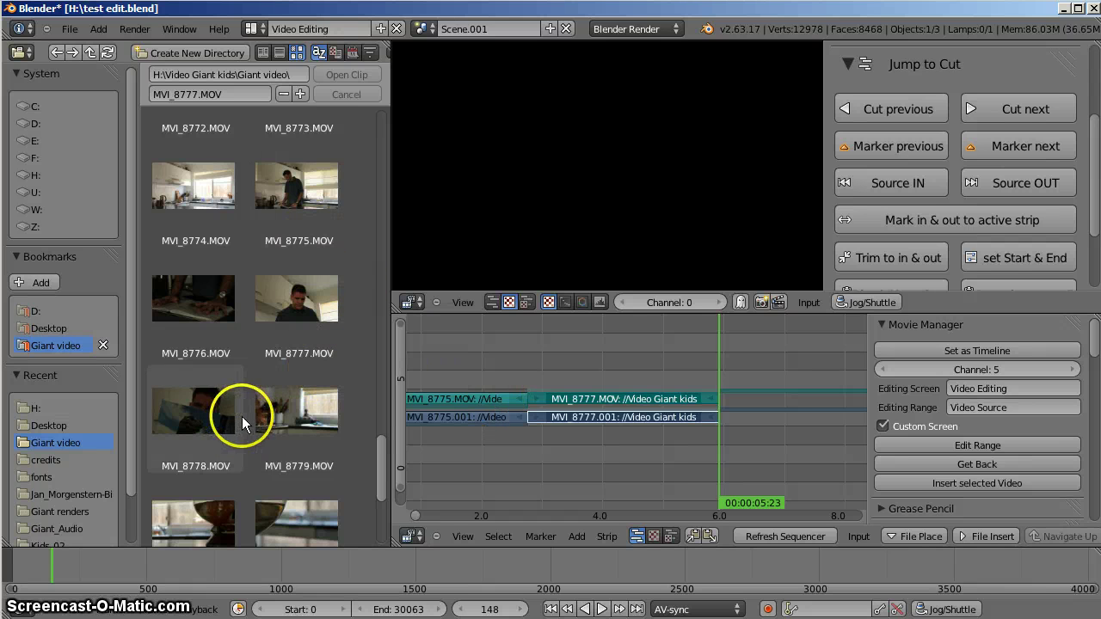
{"action": "scroll", "coordinate": [242, 416], "scroll_direction": "down", "scroll_amount": 3}
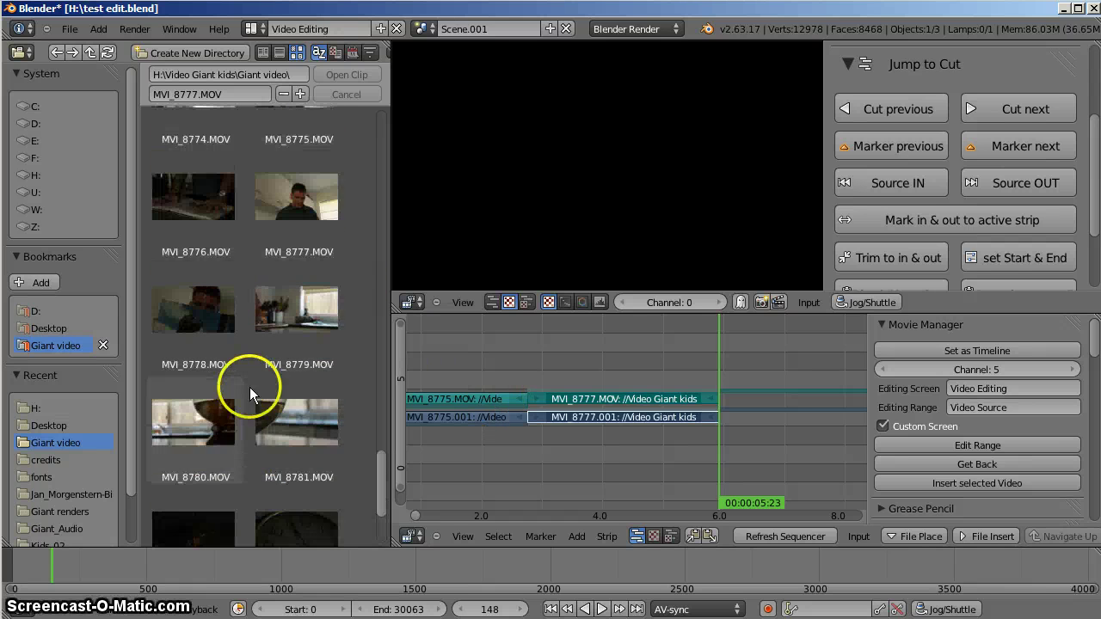
{"action": "scroll", "coordinate": [370, 489], "scroll_direction": "up", "scroll_amount": 5}
{"action": "left_click_drag", "start_coordinate": [381, 468], "coordinate": [374, 158]}
{"action": "left_click", "coordinate": [293, 219]}
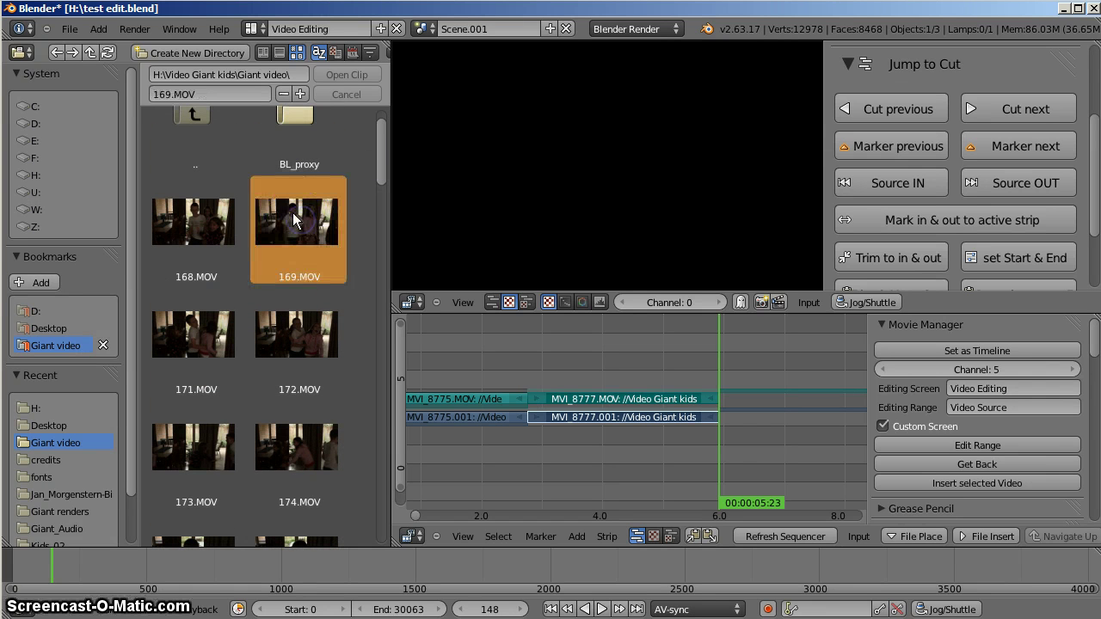
Step: Open 169.MOV in its range scene and scrub the footage back to frame 129
{"action": "left_click", "coordinate": [975, 446]}
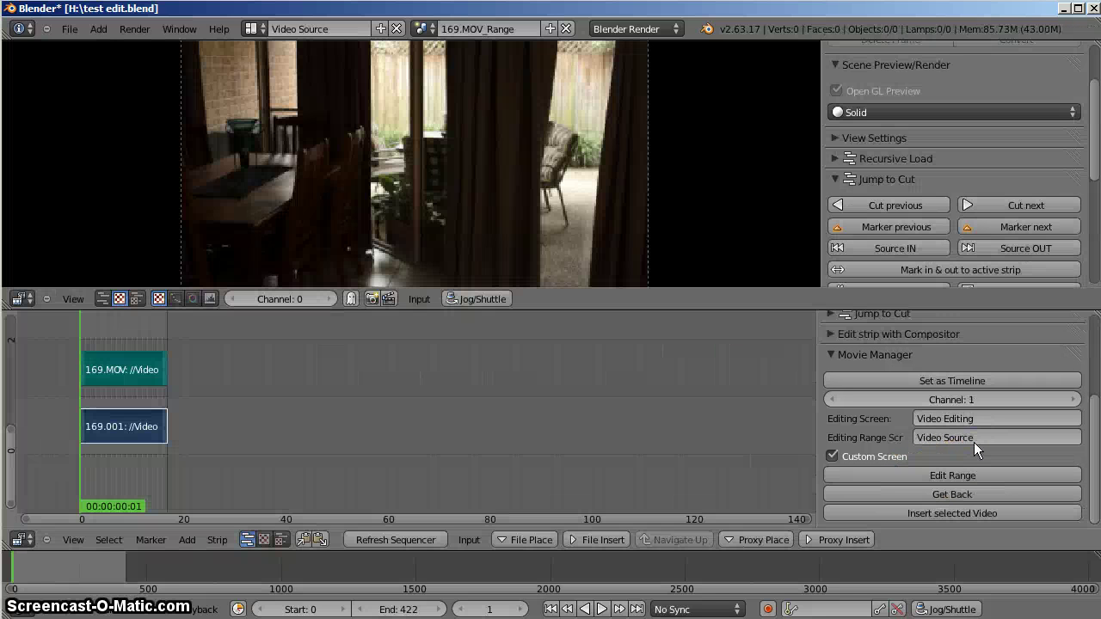
{"action": "left_click", "coordinate": [423, 28]}
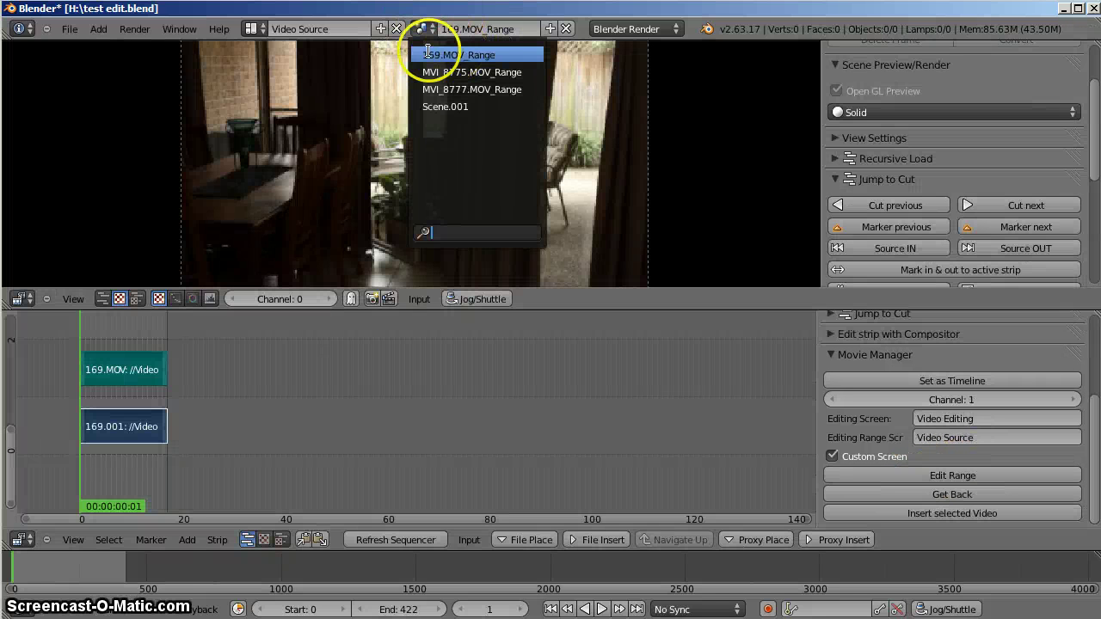
{"action": "left_click", "coordinate": [95, 395]}
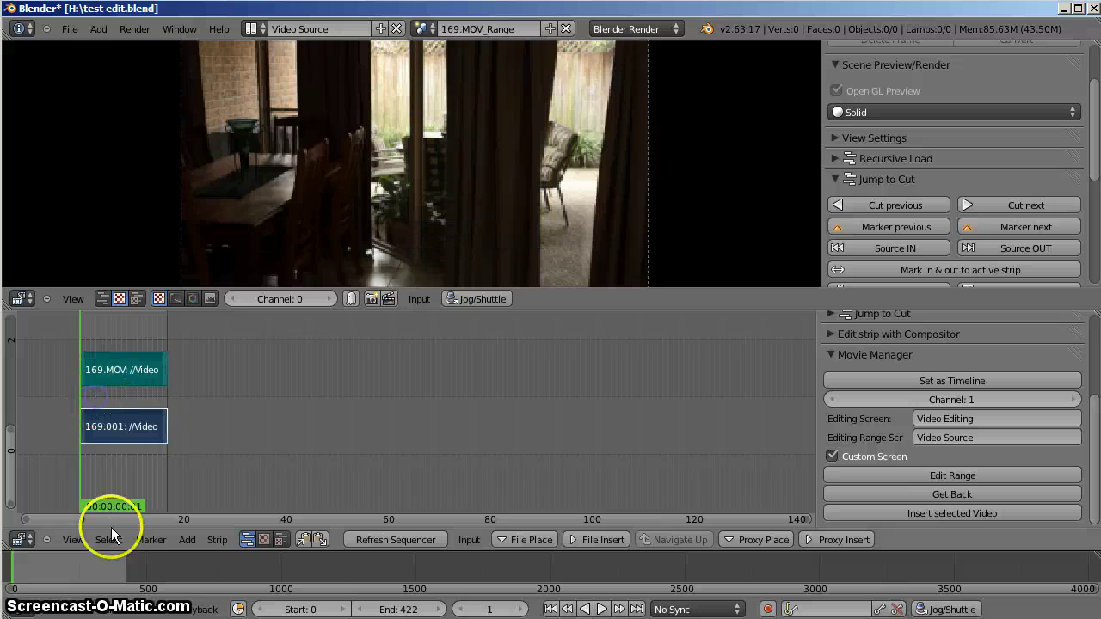
{"action": "mouse_move", "coordinate": [88, 484]}
{"action": "left_mouse_down"}
{"action": "mouse_move", "coordinate": [109, 481]}
{"action": "mouse_move", "coordinate": [100, 472]}
{"action": "left_mouse_up"}
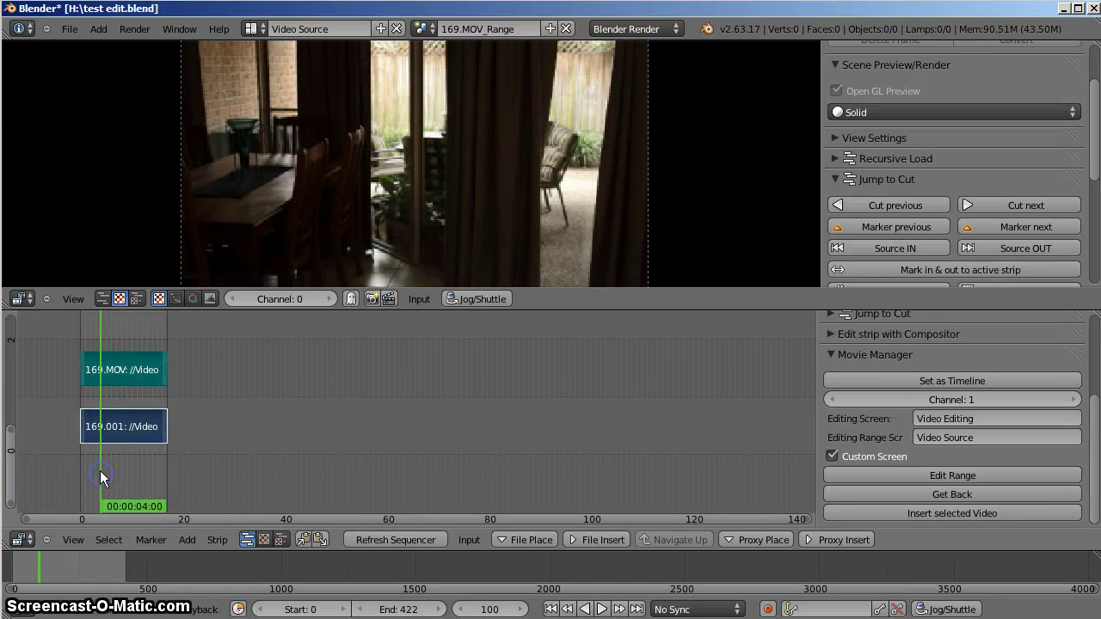
{"action": "key", "text": "alt+a"}
{"action": "right_click", "coordinate": [119, 460]}
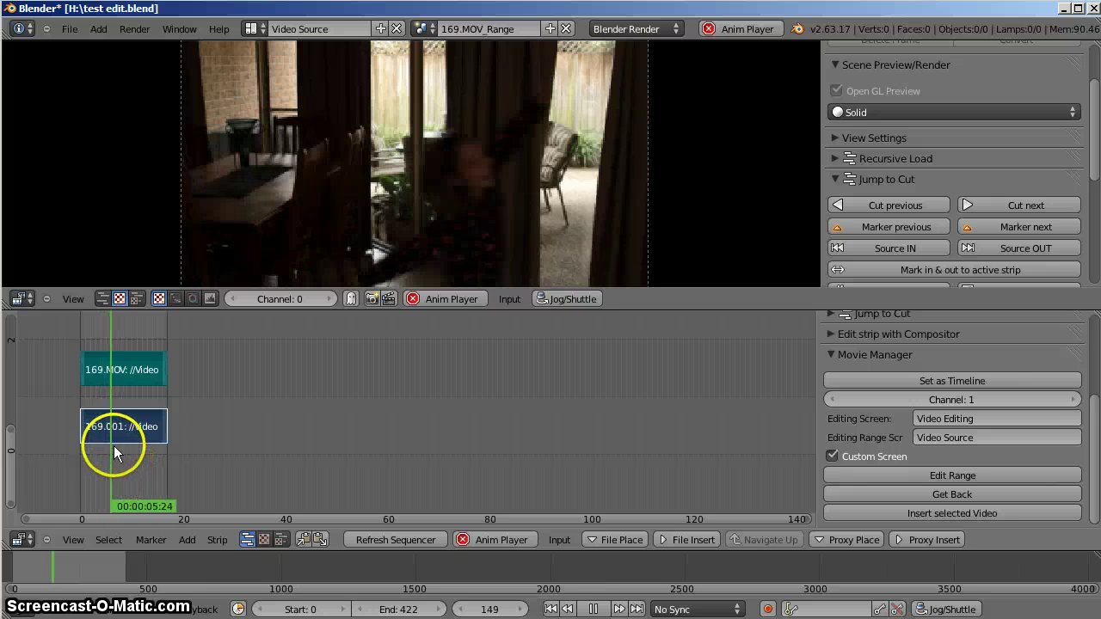
{"action": "left_click", "coordinate": [115, 446]}
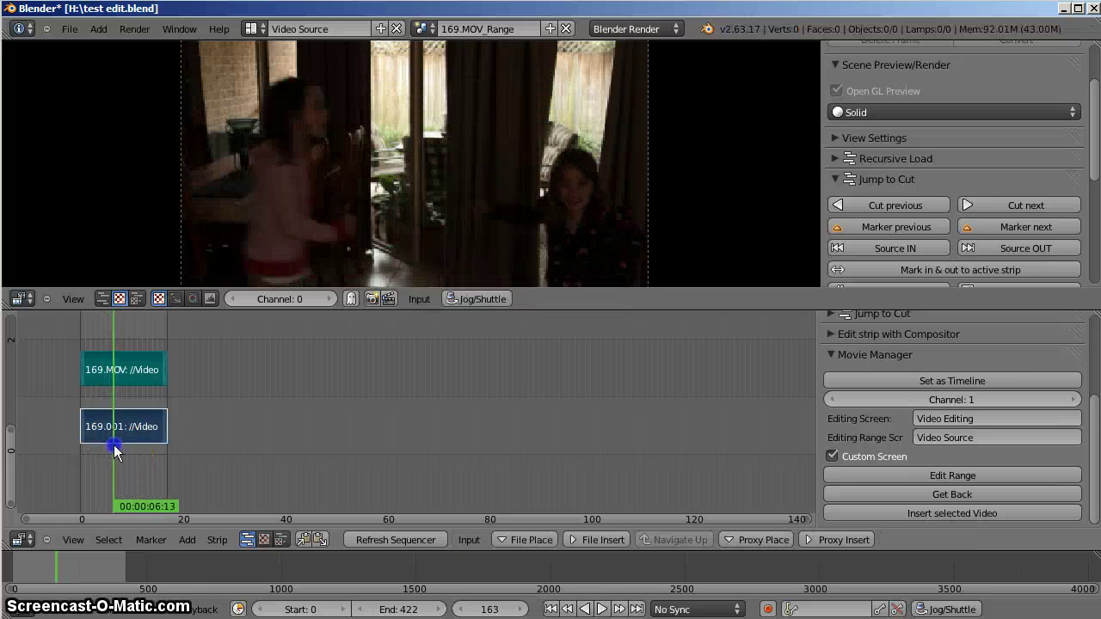
{"action": "left_click_drag", "start_coordinate": [113, 445], "coordinate": [107, 442]}
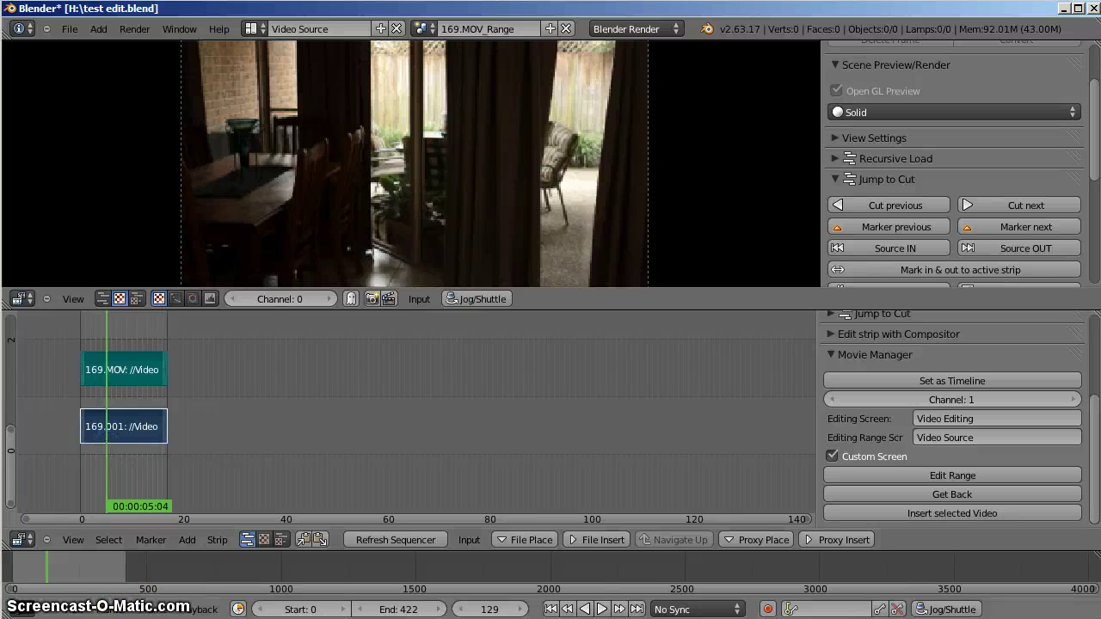
Step: Make frame 129 the clip's start, then play on and set its end at frame 187
{"action": "key", "text": "s"}
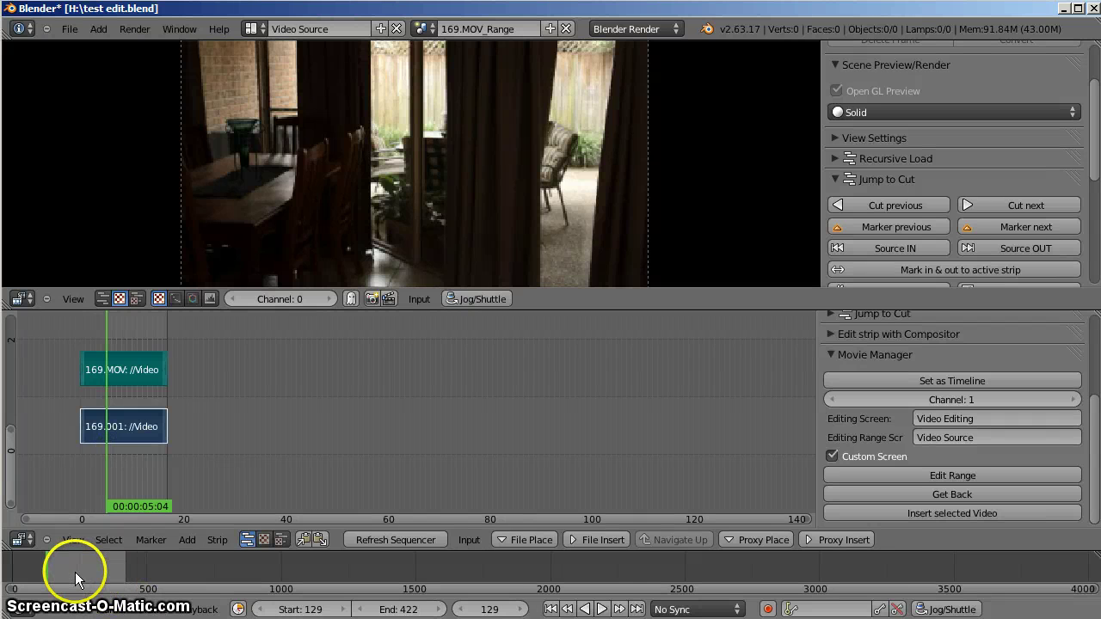
{"action": "left_click", "coordinate": [113, 453]}
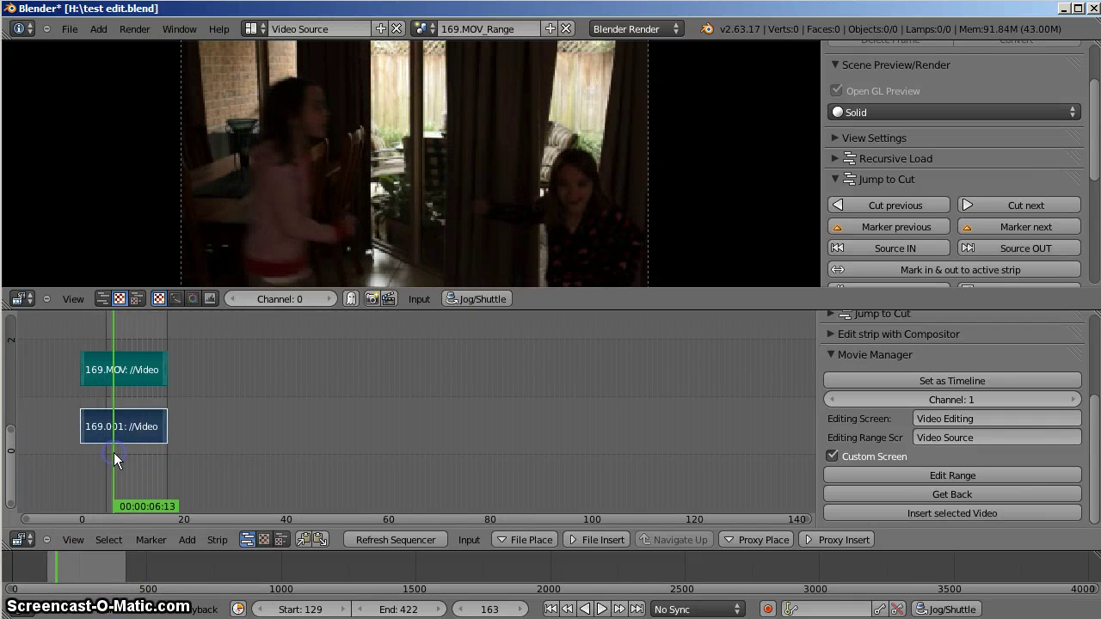
{"action": "key", "text": "alt+a"}
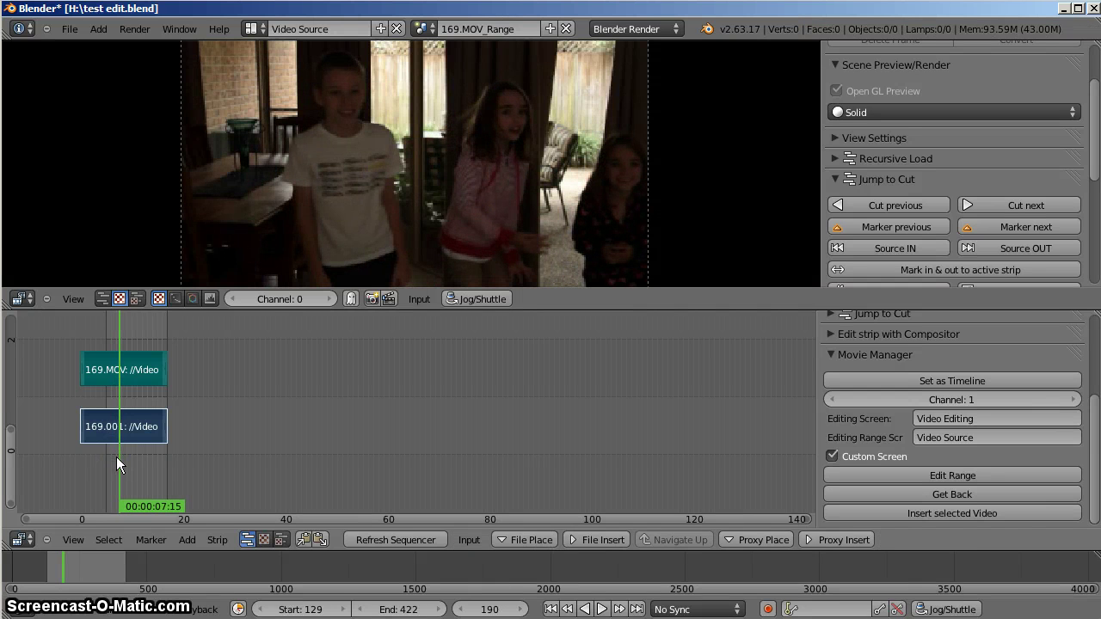
{"action": "left_click", "coordinate": [116, 457]}
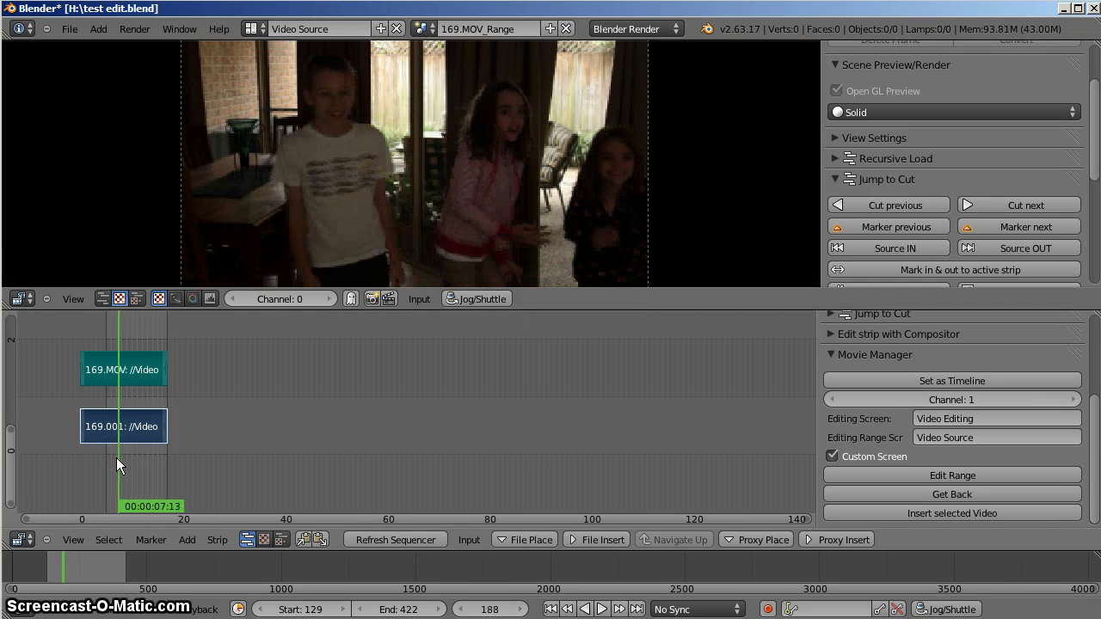
{"action": "left_click", "coordinate": [146, 589]}
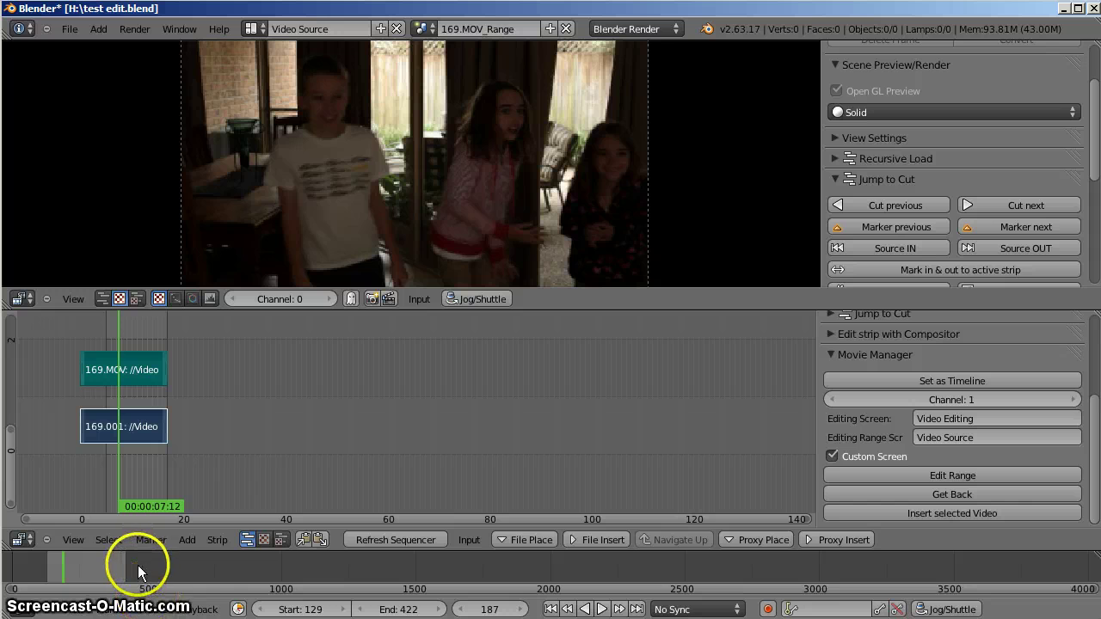
{"action": "key", "text": "e"}
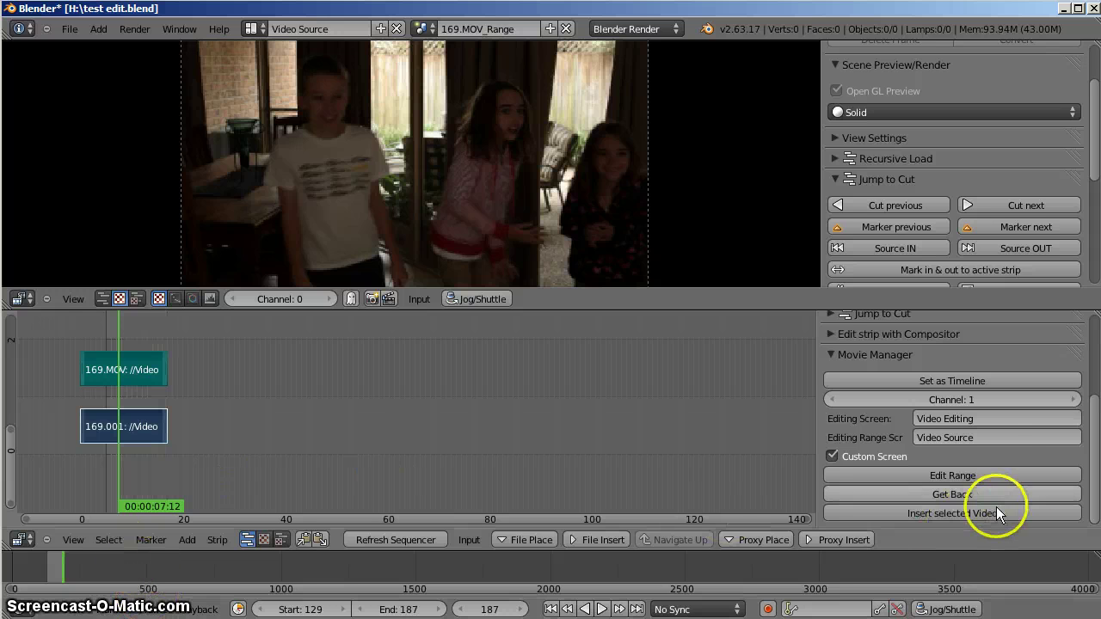
Step: Insert the trimmed 169.MOV after the MVI_8777 strips and play across the new cut
{"action": "left_click", "coordinate": [957, 496]}
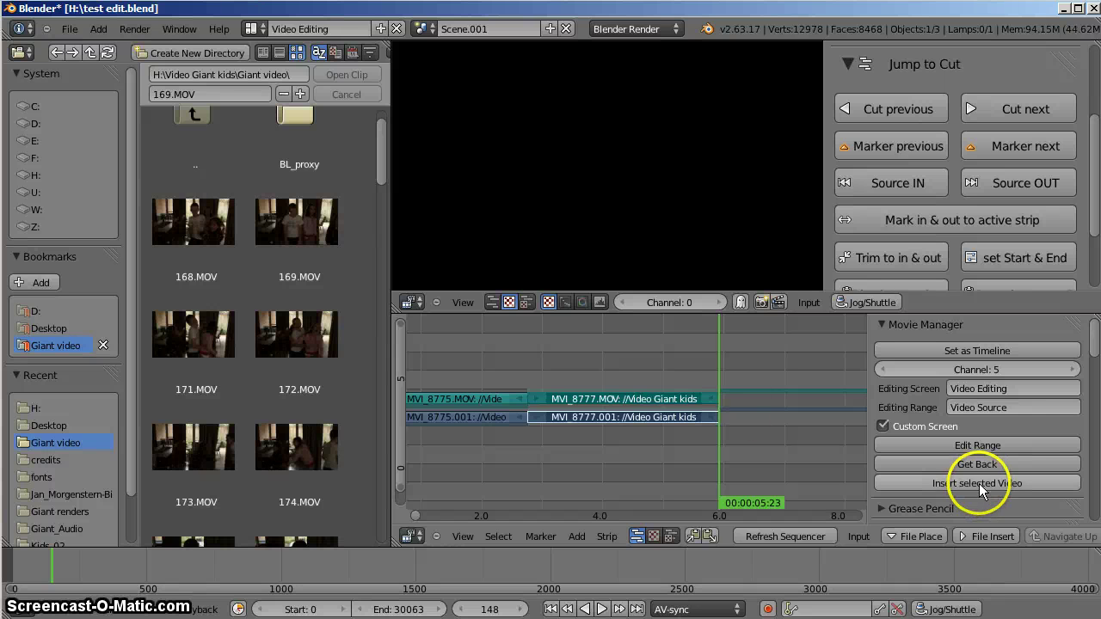
{"action": "left_click", "coordinate": [979, 486]}
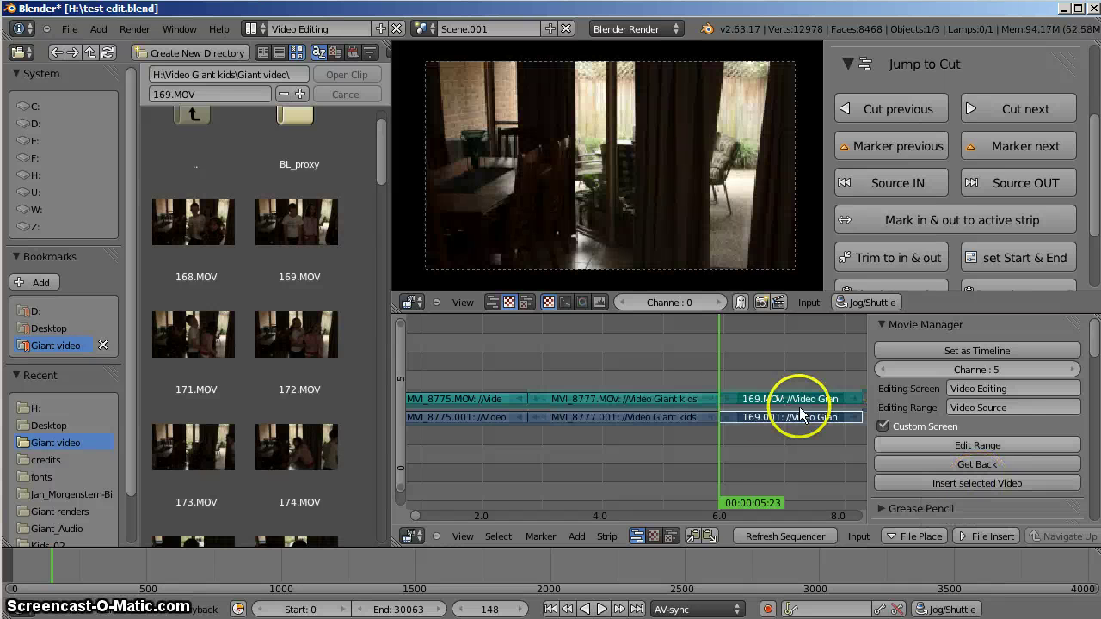
{"action": "left_click", "coordinate": [688, 379]}
{"action": "left_click_drag", "start_coordinate": [664, 379], "coordinate": [644, 378]}
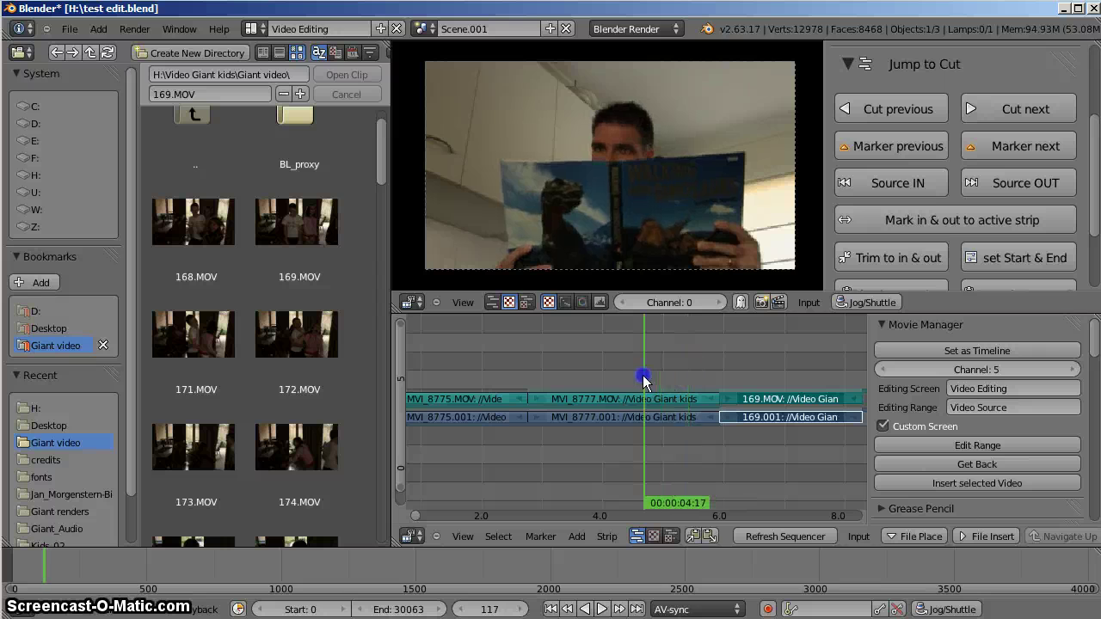
{"action": "key", "text": "alt+a"}
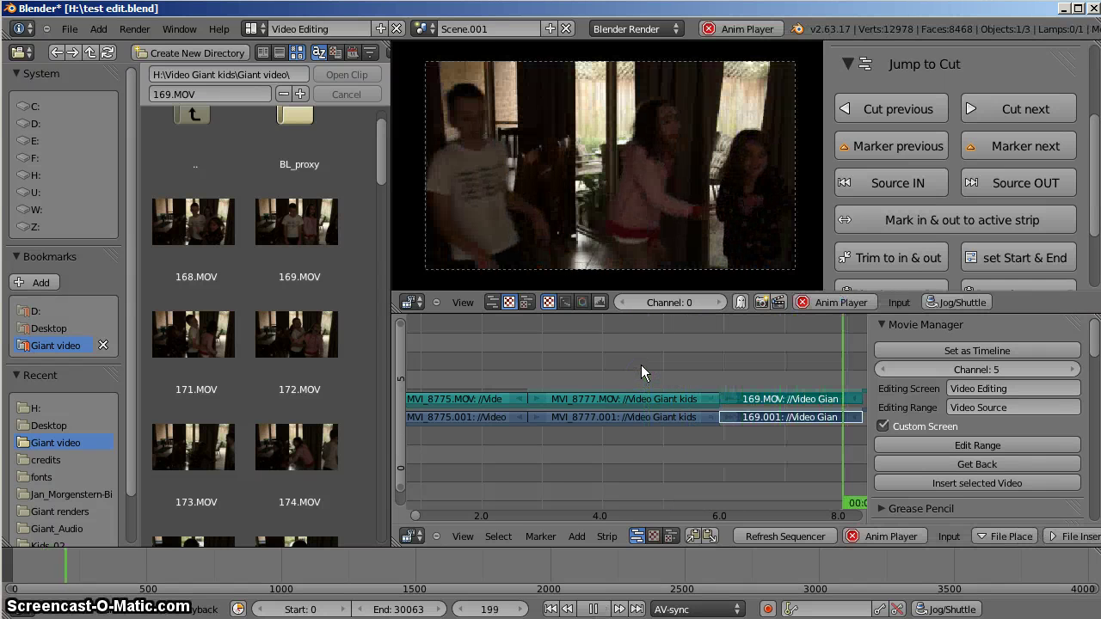
{"action": "key", "text": "alt+a"}
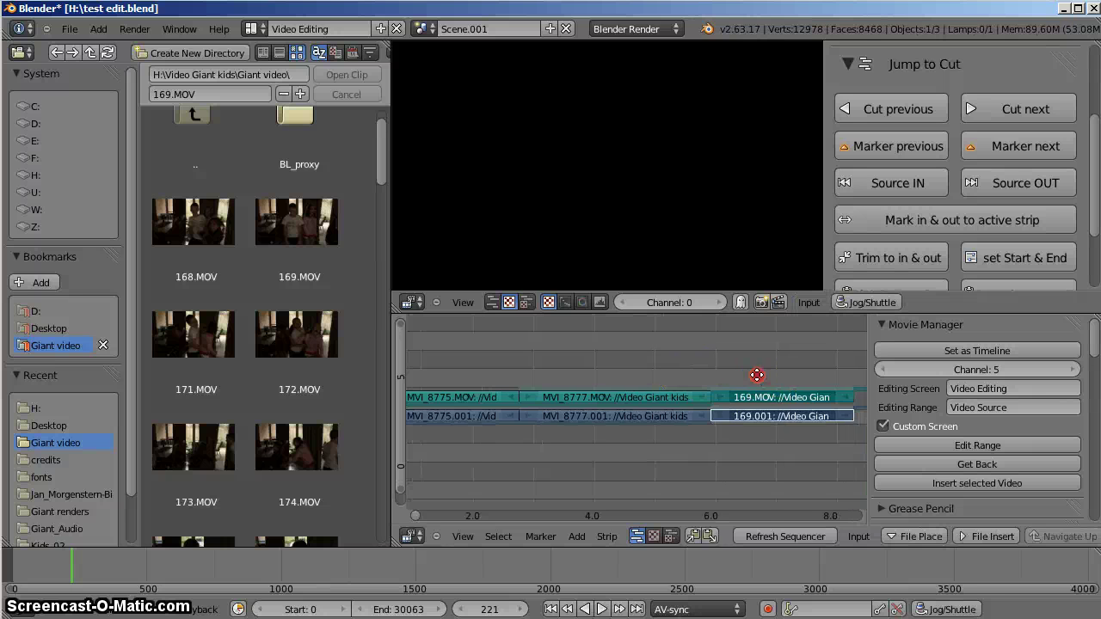
Step: Bring the new strips into view and select the 169.MOV video strip
{"action": "middle_click_drag", "start_coordinate": [757, 377], "coordinate": [627, 372]}
{"action": "right_click", "coordinate": [652, 393]}
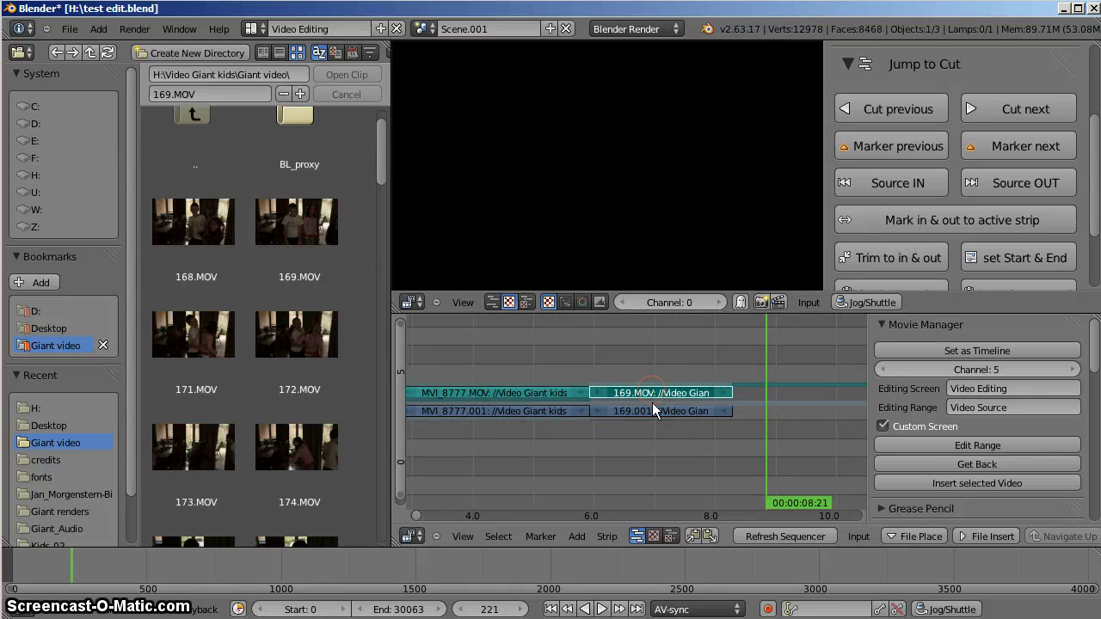
{"action": "mouse_move", "coordinate": [652, 411]}
{"action": "left_mouse_down"}
{"action": "mouse_move", "coordinate": [593, 397]}
{"action": "mouse_move", "coordinate": [627, 398]}
{"action": "mouse_move", "coordinate": [624, 379]}
{"action": "mouse_move", "coordinate": [604, 398]}
{"action": "mouse_move", "coordinate": [672, 395]}
{"action": "left_mouse_up"}
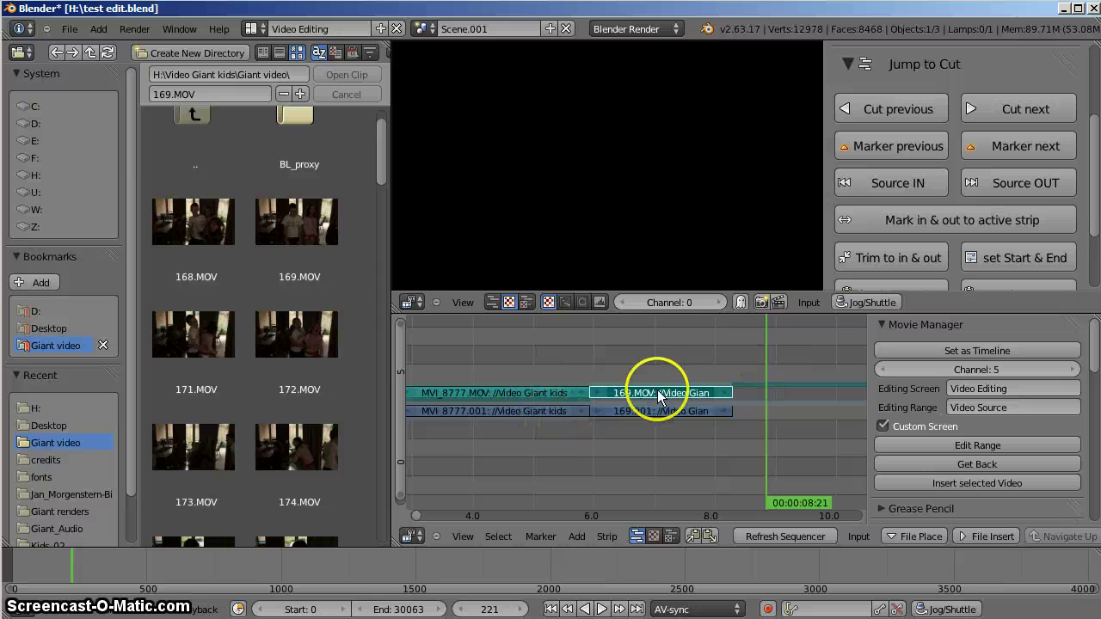
Step: Raise the 169.MOV strip one channel and slide it 25 frames earlier to frame 123
{"action": "key", "text": "g"}
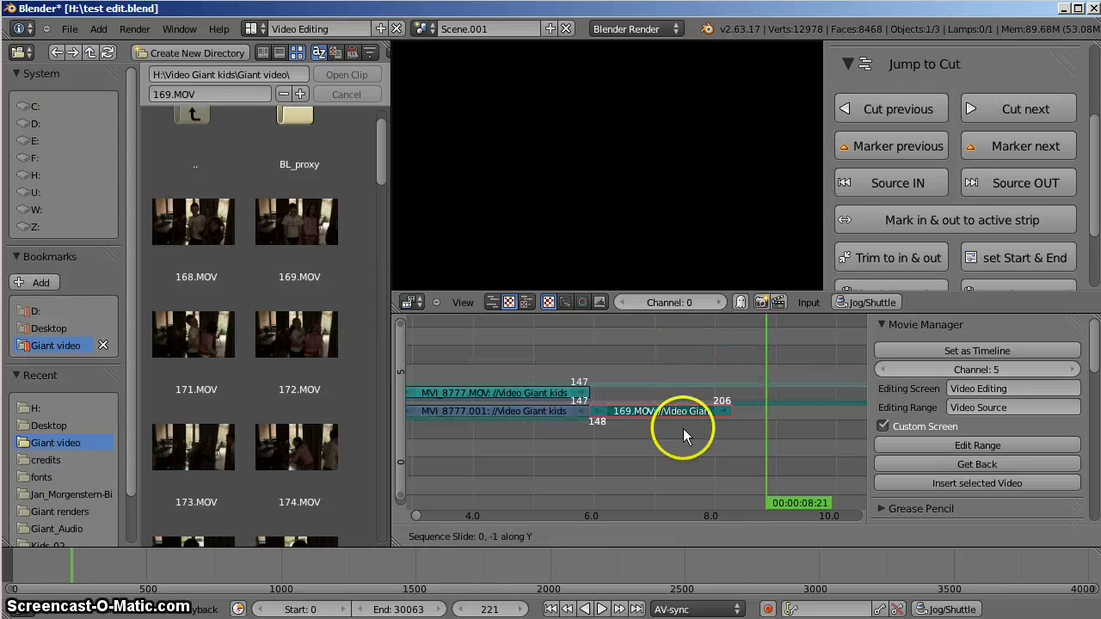
{"action": "key", "text": "y"}
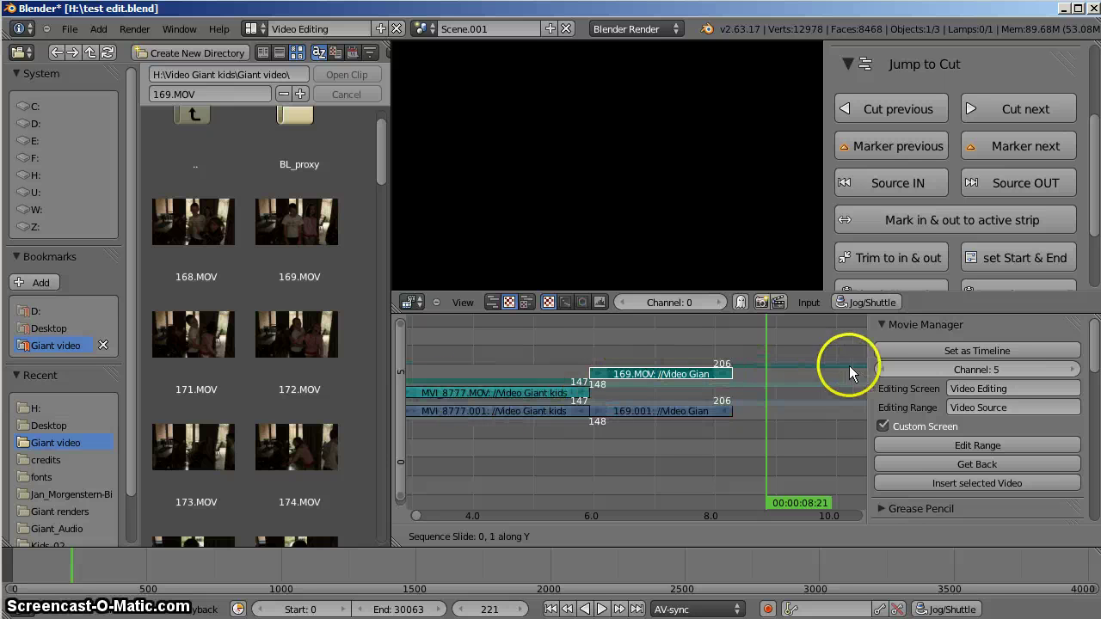
{"action": "left_click", "coordinate": [669, 376]}
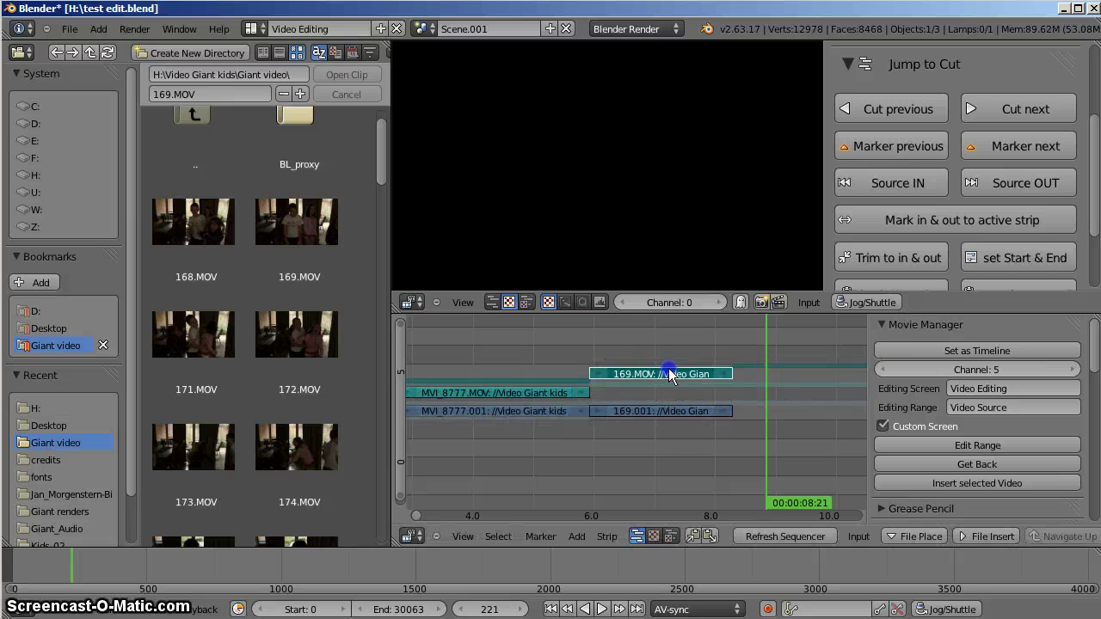
{"action": "right_click", "coordinate": [583, 376]}
{"action": "right_click_drag", "start_coordinate": [583, 376], "coordinate": [529, 376]}
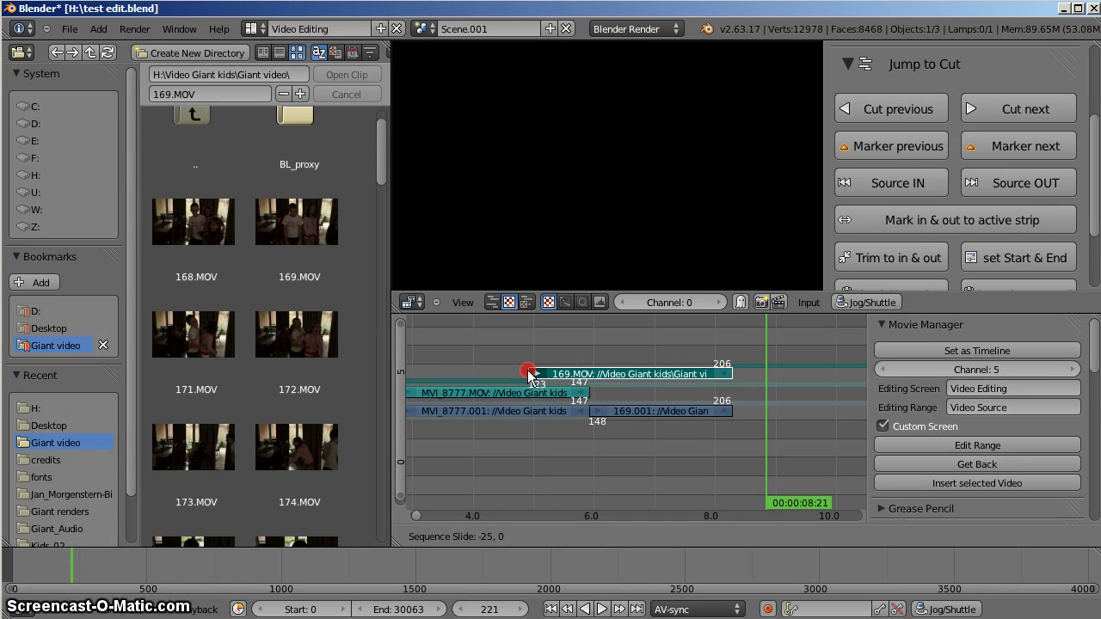
{"action": "left_click", "coordinate": [529, 376]}
Step: Play through the overlap between the MVI_8777 and 169.MOV clips
{"action": "left_click", "coordinate": [507, 352]}
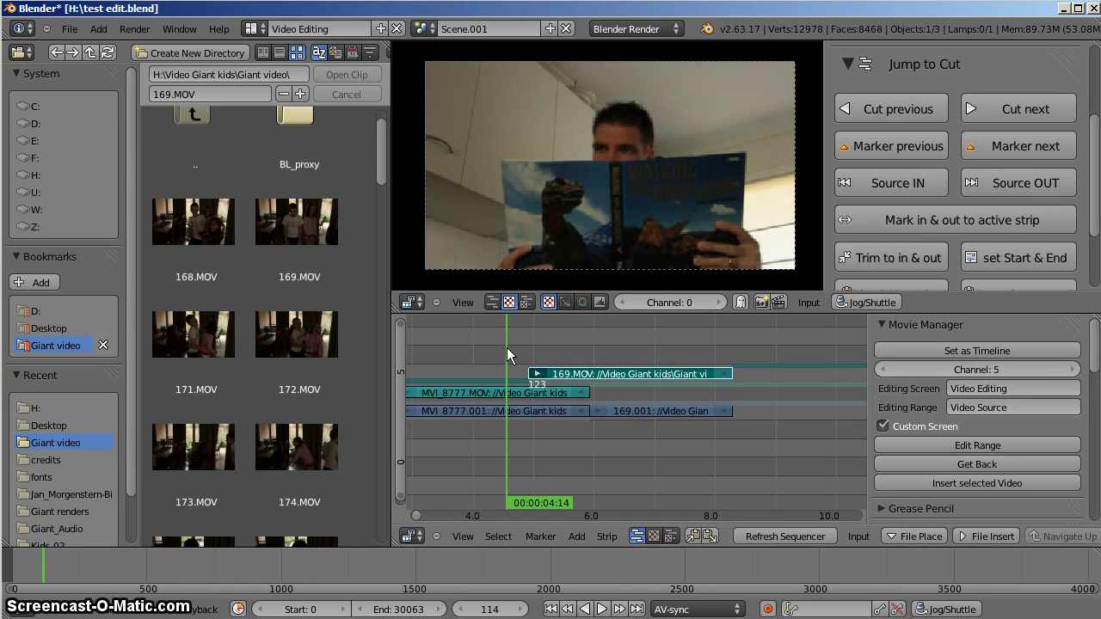
{"action": "key", "text": "alt+a"}
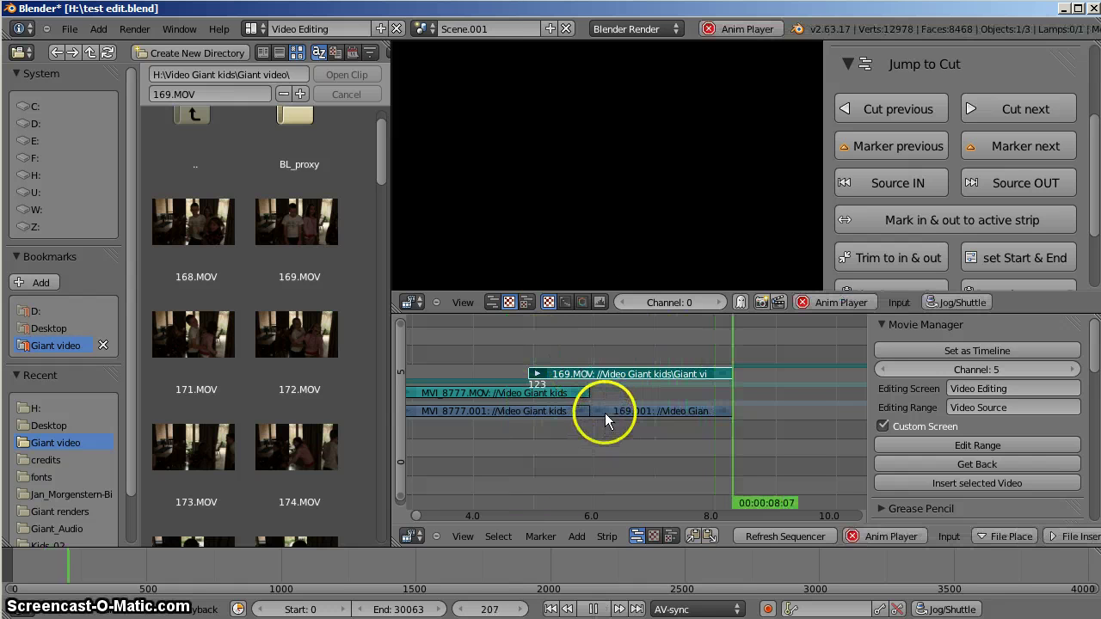
{"action": "key", "text": "alt+a"}
{"action": "left_click_drag", "start_coordinate": [730, 323], "coordinate": [766, 357]}
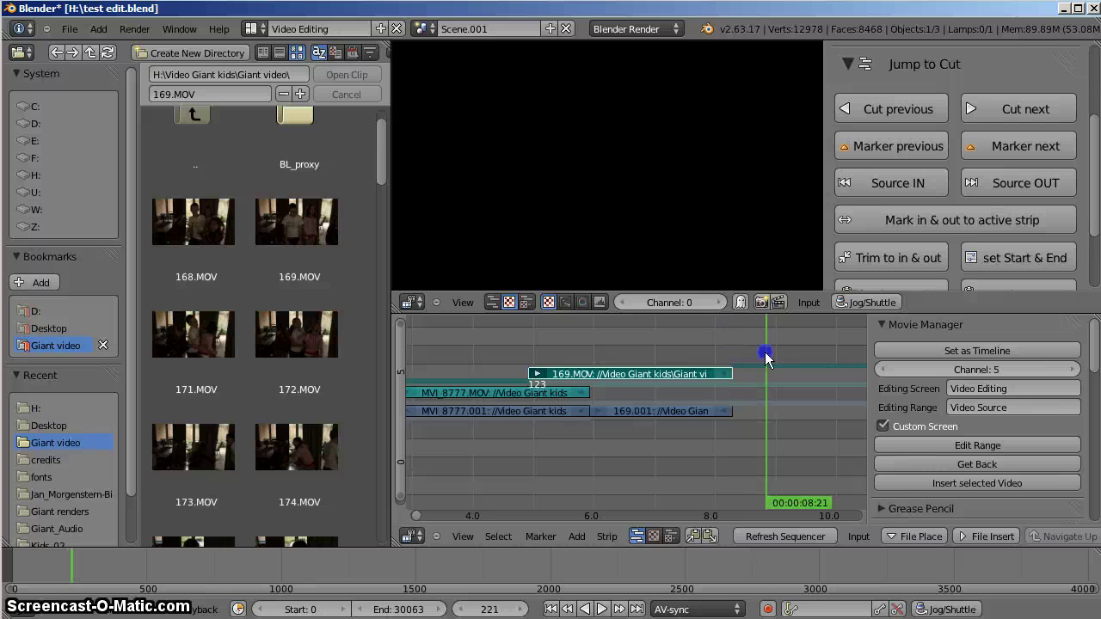
Step: Jump to the previous cut, then scroll the browser down and pick MVI_8775.MOV
{"action": "left_click", "coordinate": [891, 109]}
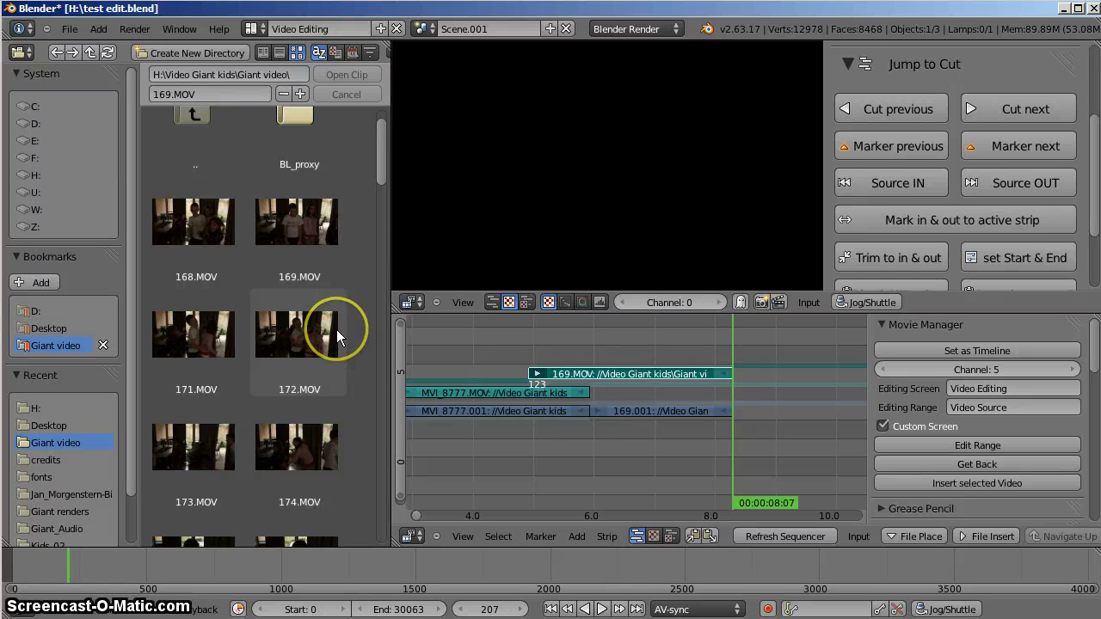
{"action": "scroll", "coordinate": [306, 387], "scroll_direction": "down", "scroll_amount": 5}
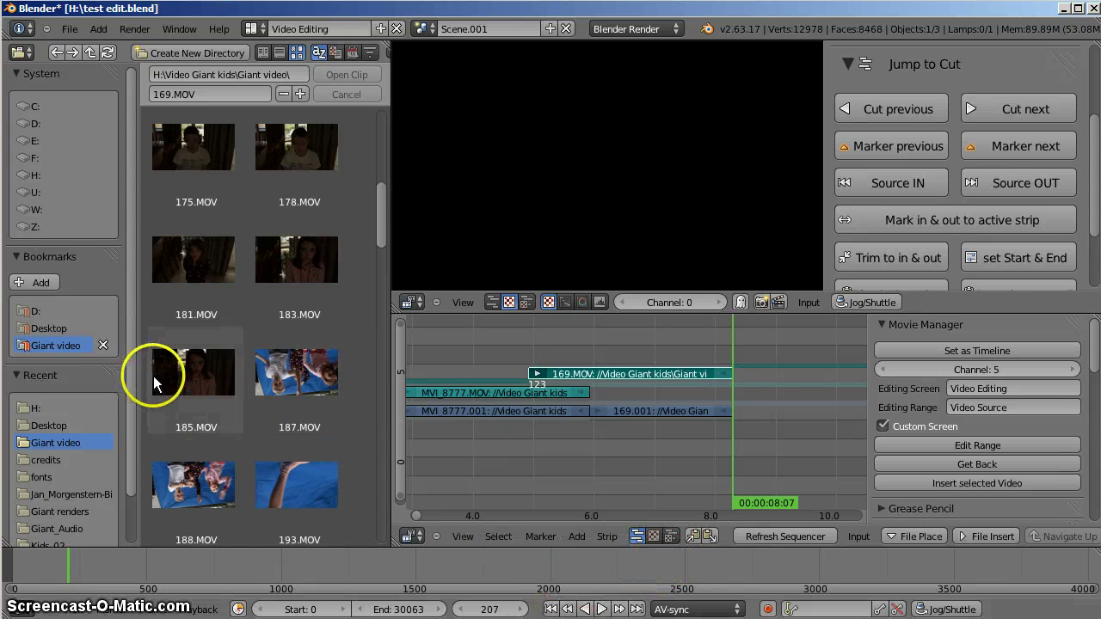
{"action": "scroll", "coordinate": [250, 397], "scroll_direction": "down", "scroll_amount": 2}
{"action": "scroll", "coordinate": [250, 399], "scroll_direction": "down", "scroll_amount": 5}
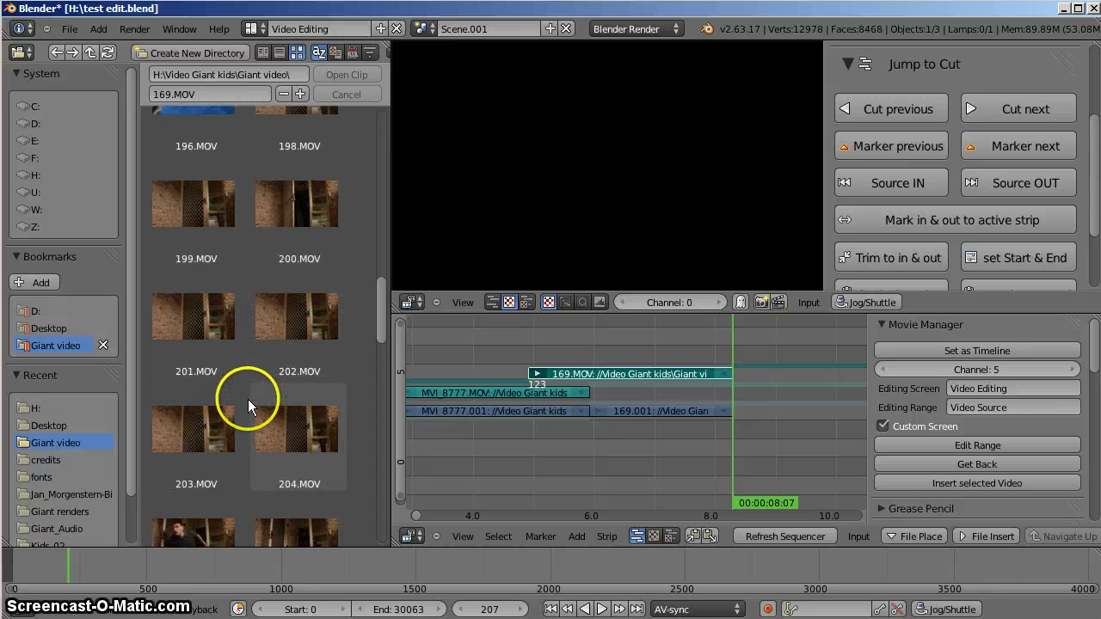
{"action": "scroll", "coordinate": [246, 398], "scroll_direction": "down", "scroll_amount": 3}
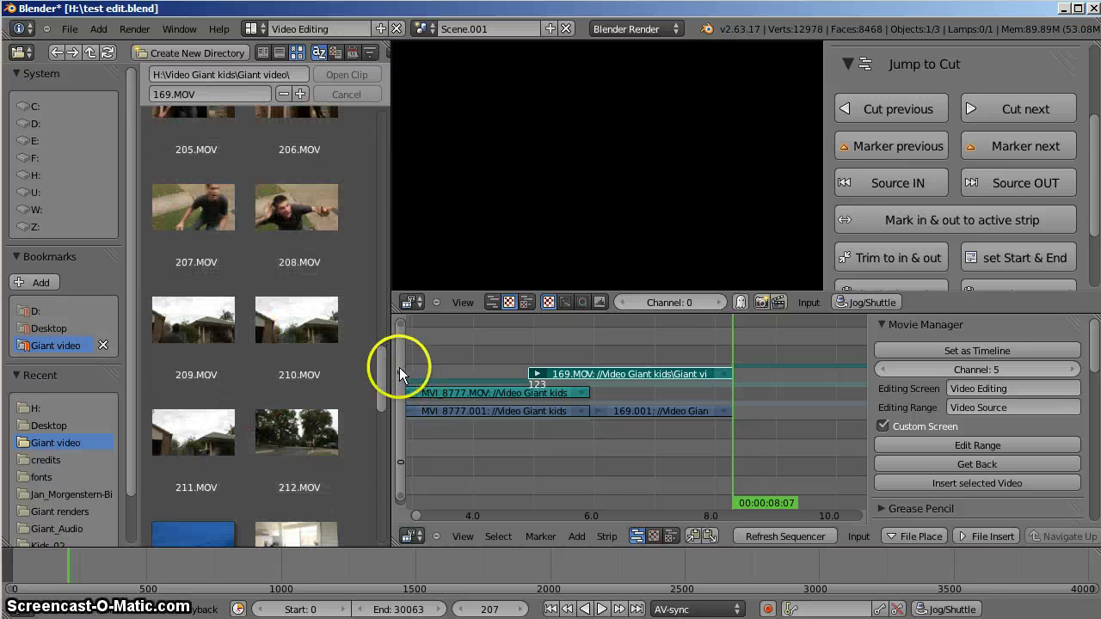
{"action": "left_click_drag", "start_coordinate": [386, 374], "coordinate": [381, 465]}
{"action": "left_click", "coordinate": [303, 306]}
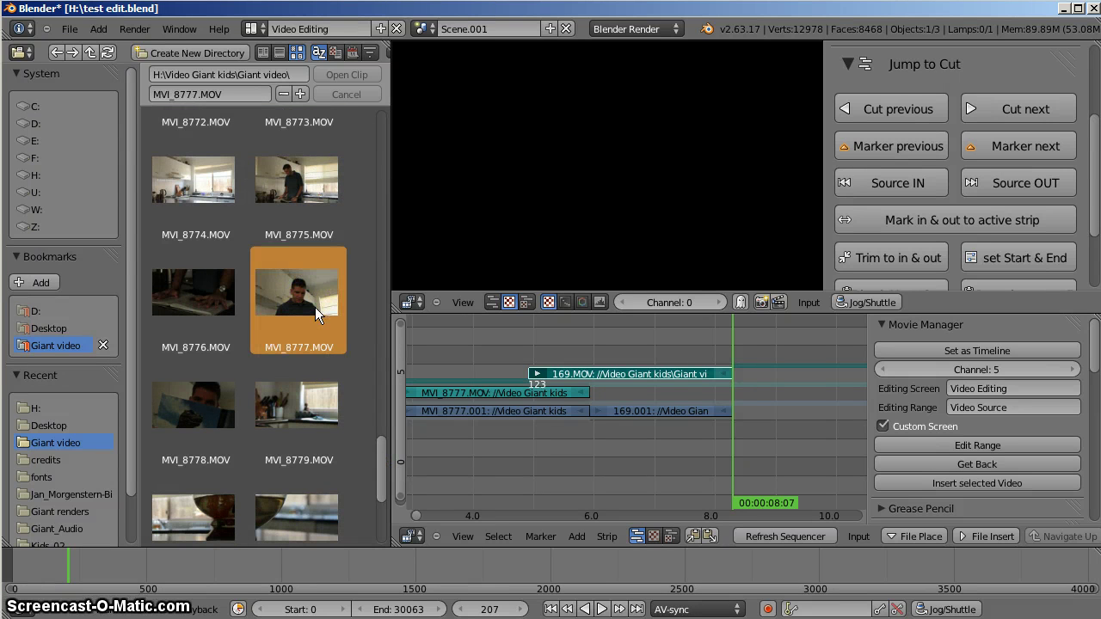
{"action": "left_click_drag", "start_coordinate": [293, 222], "coordinate": [299, 182]}
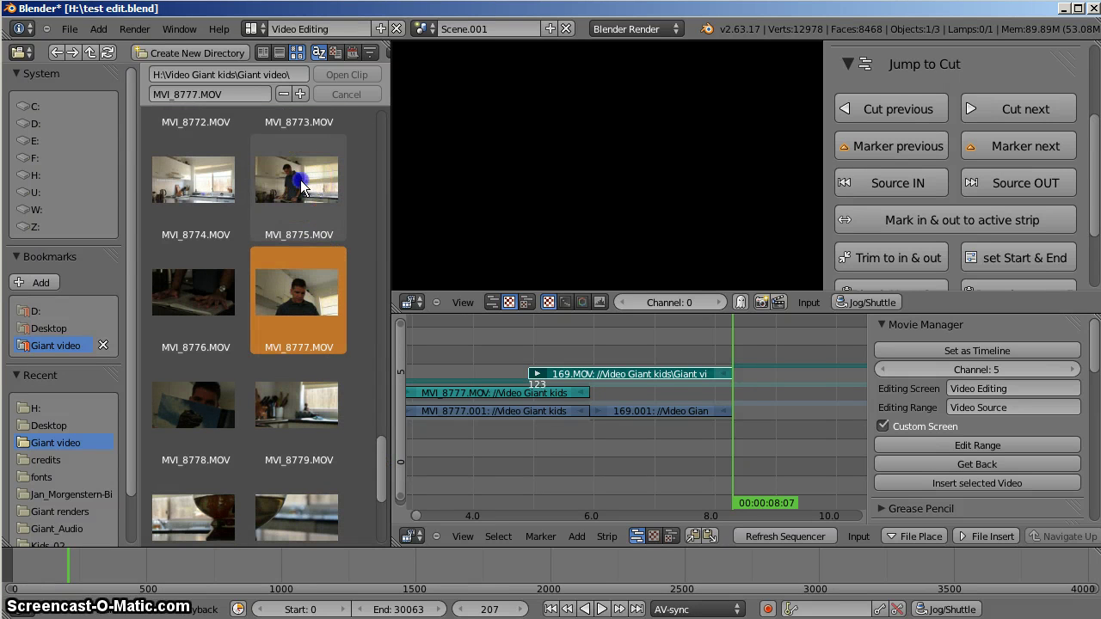
{"action": "left_click", "coordinate": [301, 180]}
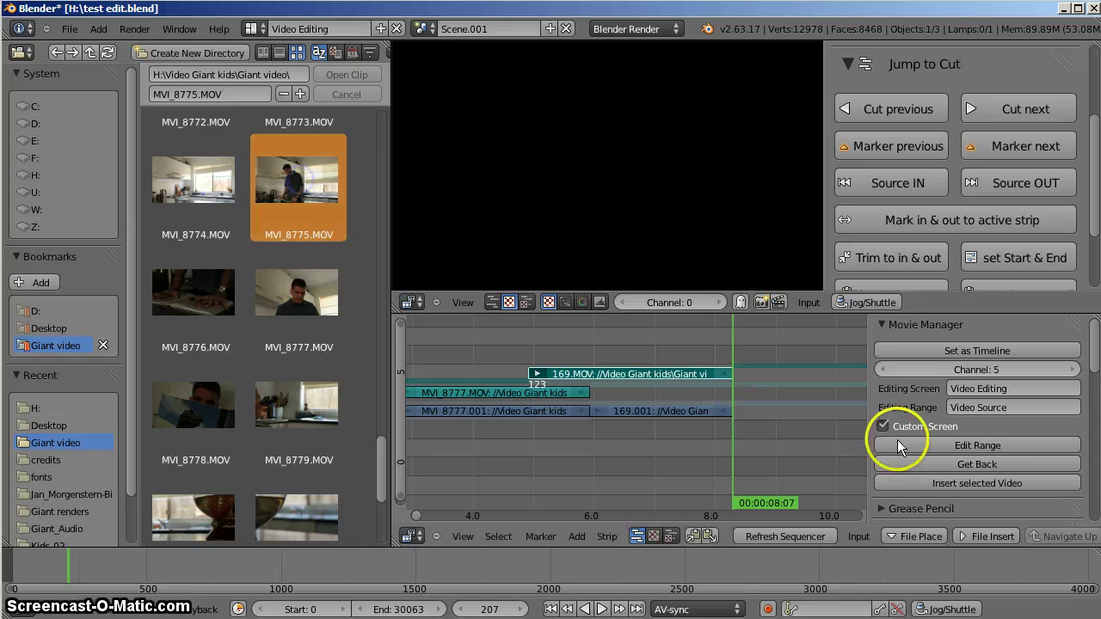
Step: Open MVI_8775.MOV's range scene and preview it in reverse, stopping at frame 109
{"action": "left_click", "coordinate": [983, 444]}
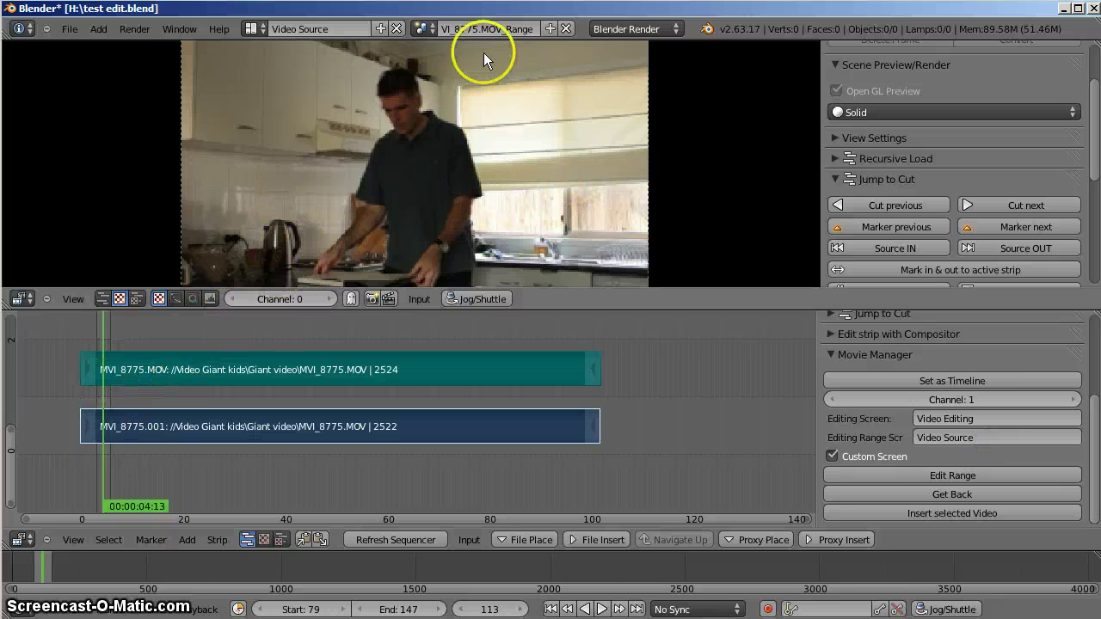
{"action": "left_click", "coordinate": [424, 28]}
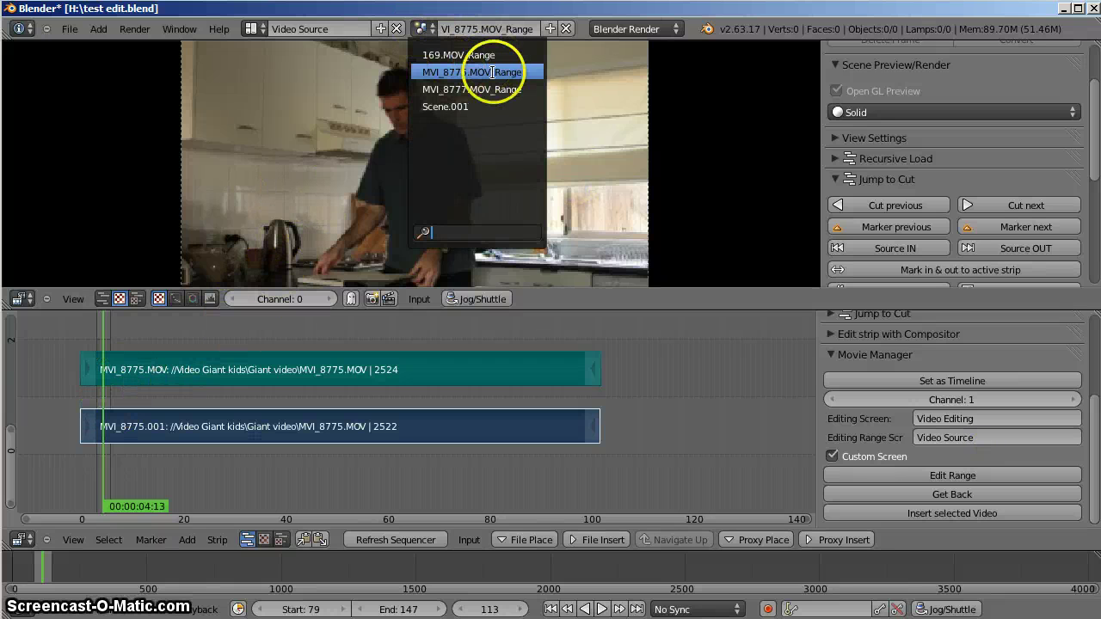
{"action": "left_click", "coordinate": [107, 401]}
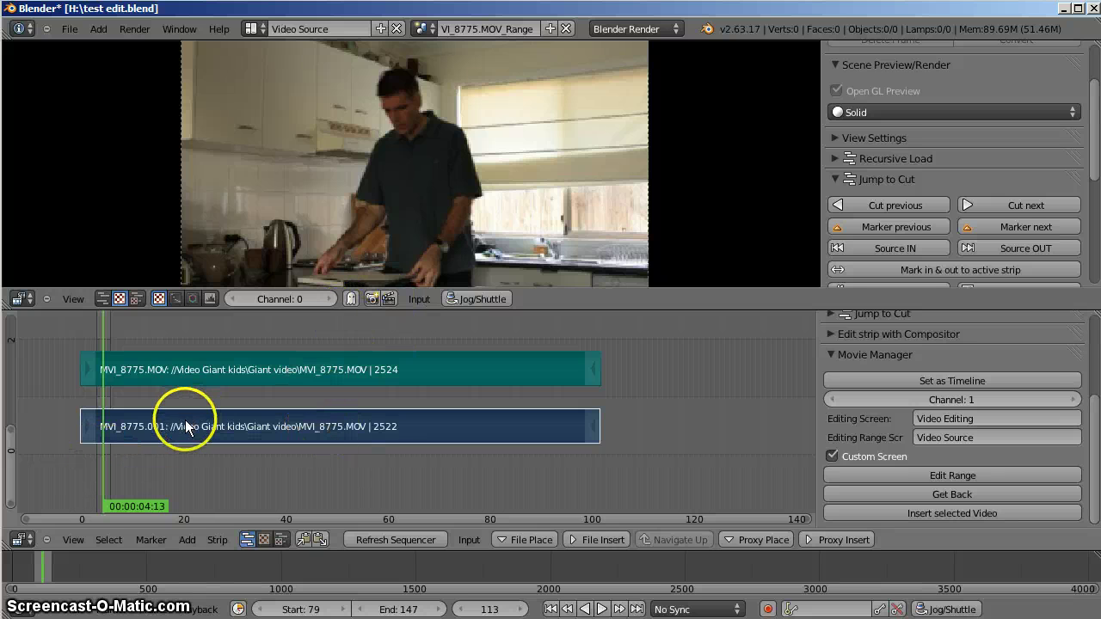
{"action": "key", "text": "shift+alt+a"}
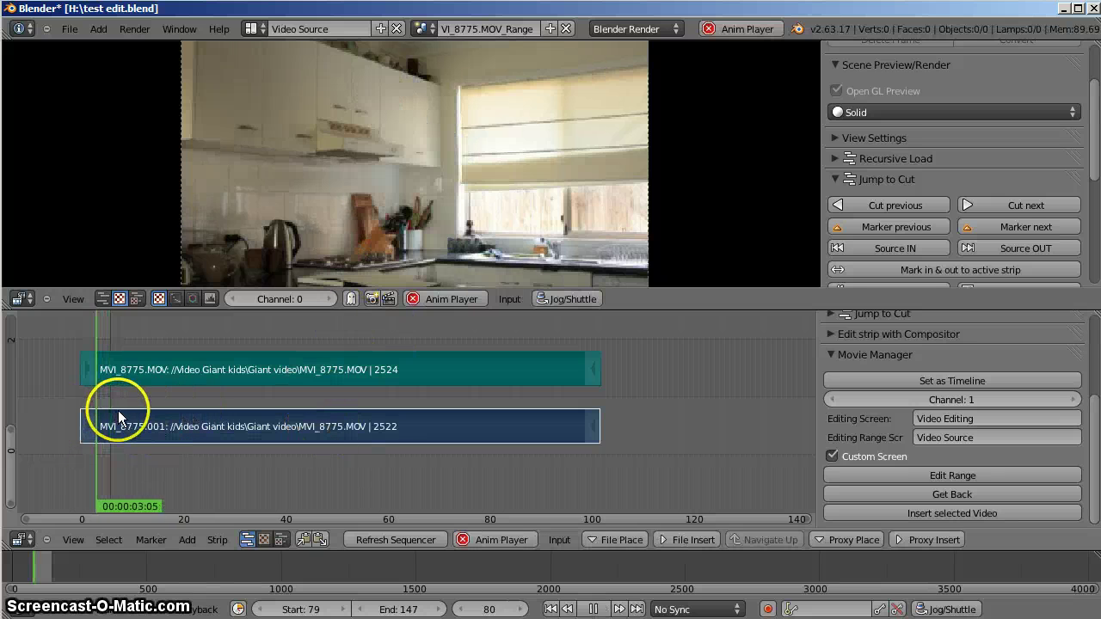
{"action": "key", "text": "shift+alt+a"}
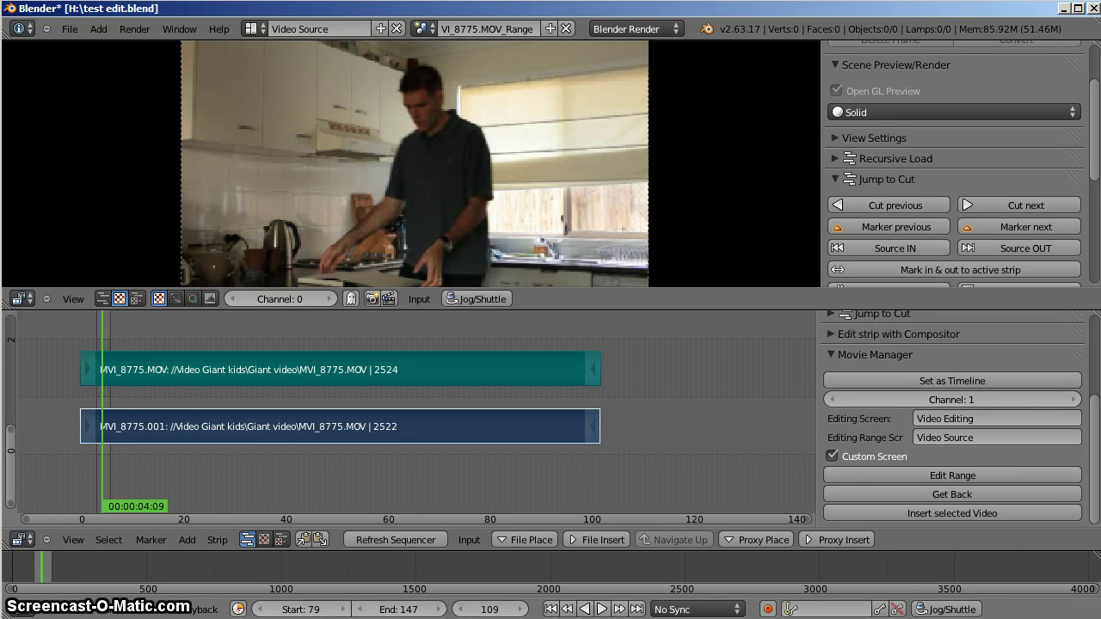
{"action": "key", "text": "ctrl+alt+u"}
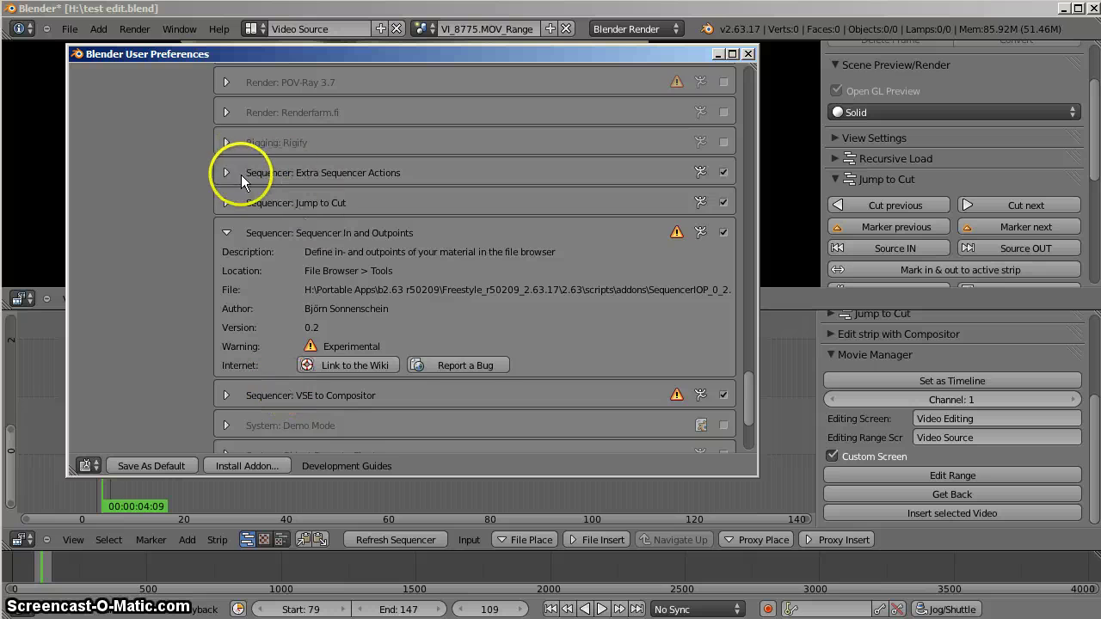
{"action": "left_click", "coordinate": [226, 172]}
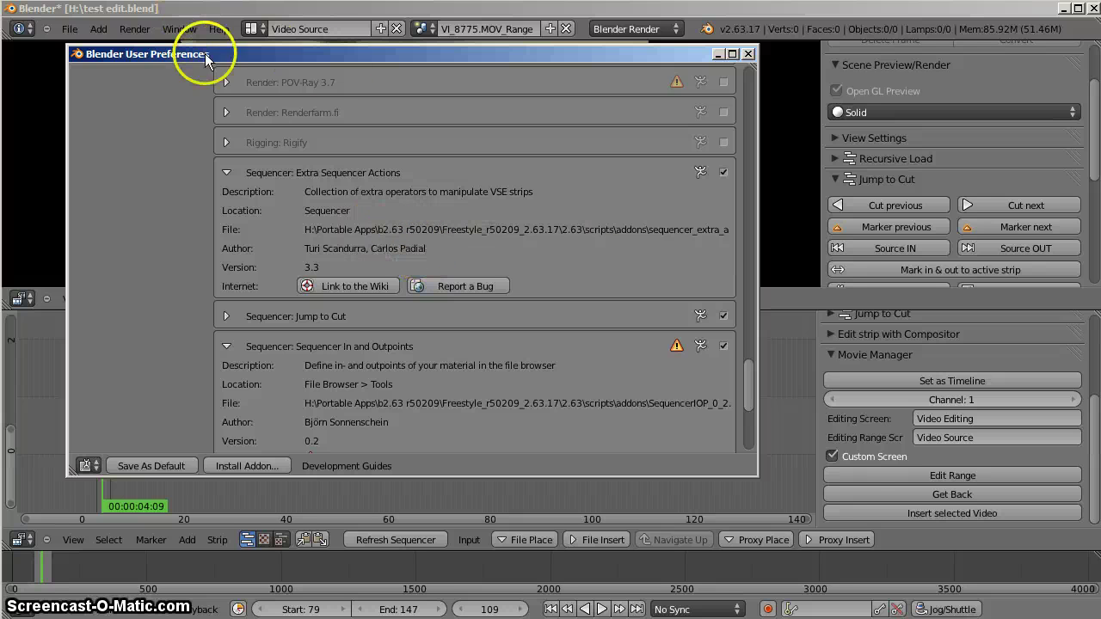
{"action": "left_click", "coordinate": [747, 53]}
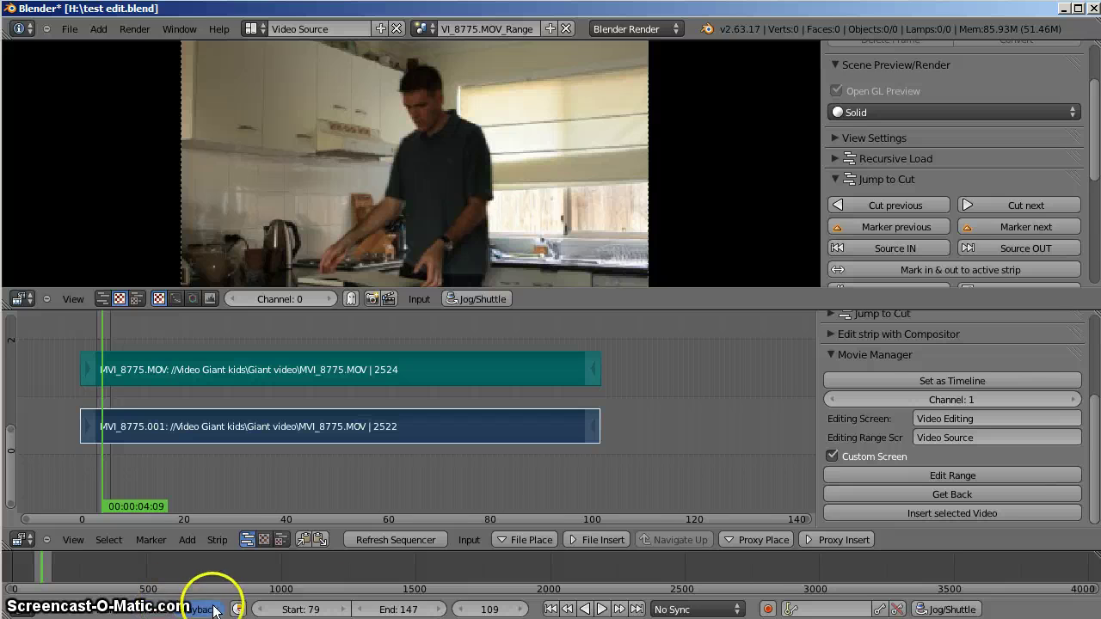
Step: Fit the scene's start and end frames to the selected strips
{"action": "left_click", "coordinate": [129, 610]}
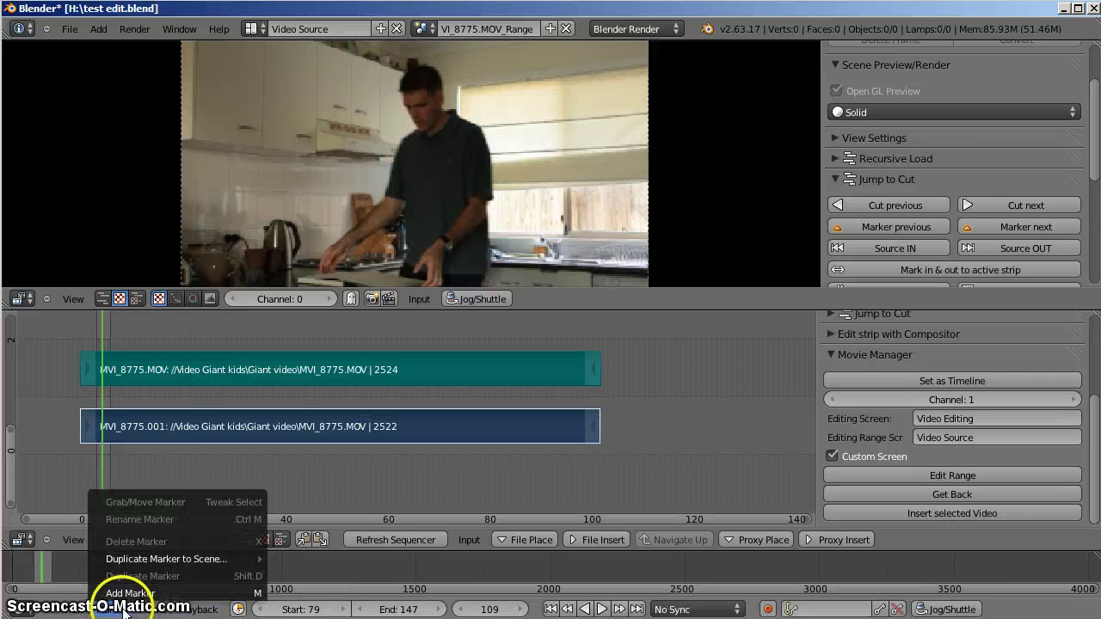
{"action": "left_click", "coordinate": [195, 610]}
{"action": "mouse_move", "coordinate": [161, 611]}
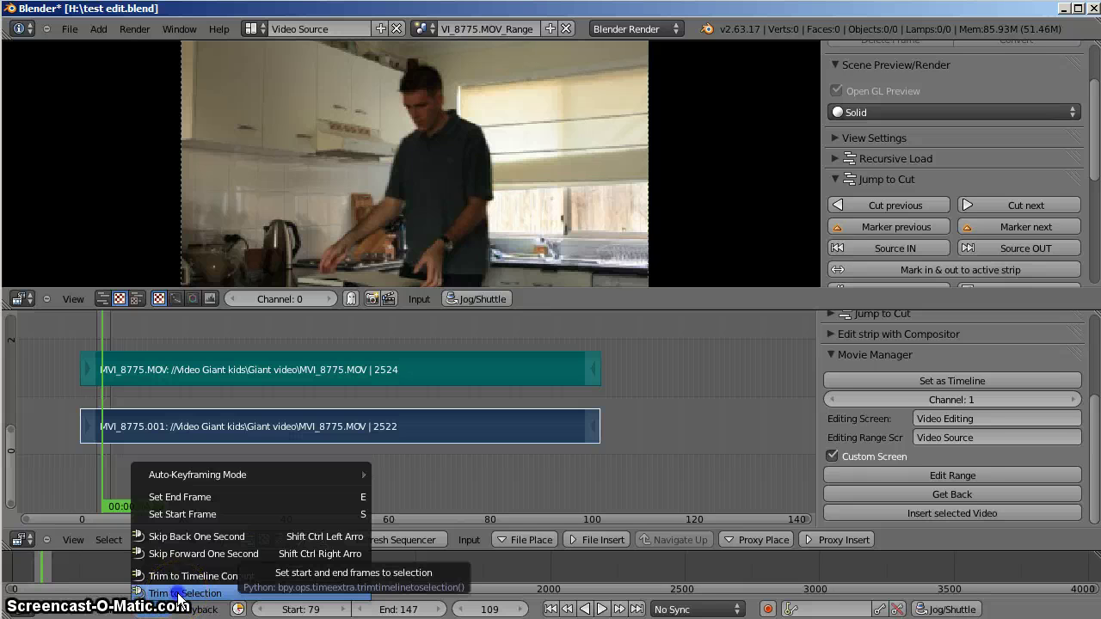
{"action": "left_click", "coordinate": [180, 594]}
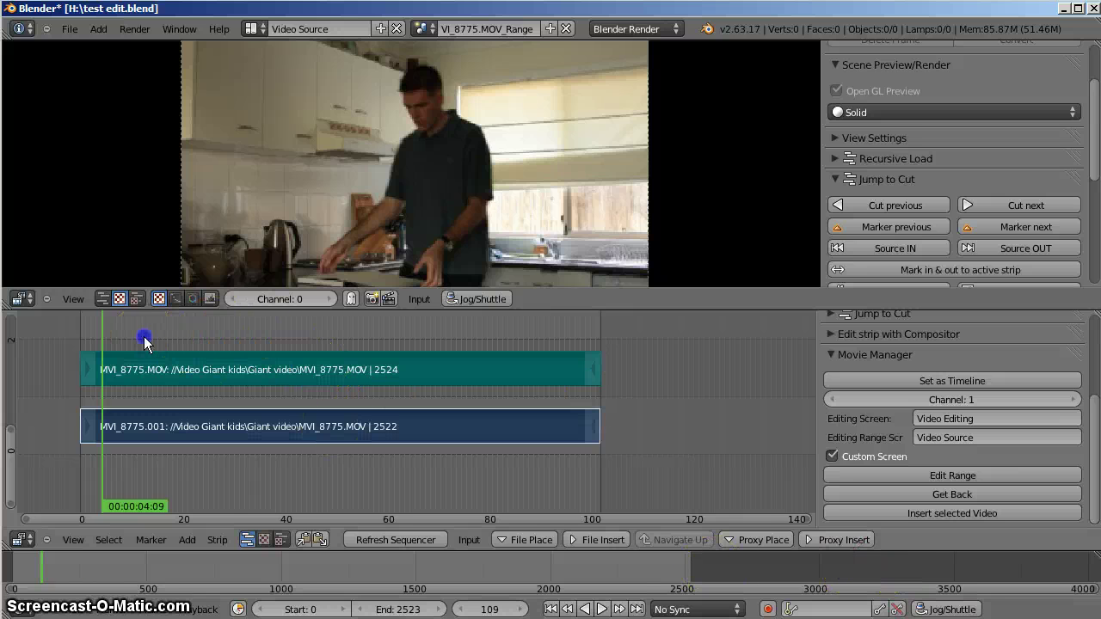
Step: Scrub and play the footage, then set the range start at frame 694
{"action": "left_click_drag", "start_coordinate": [144, 336], "coordinate": [219, 339]}
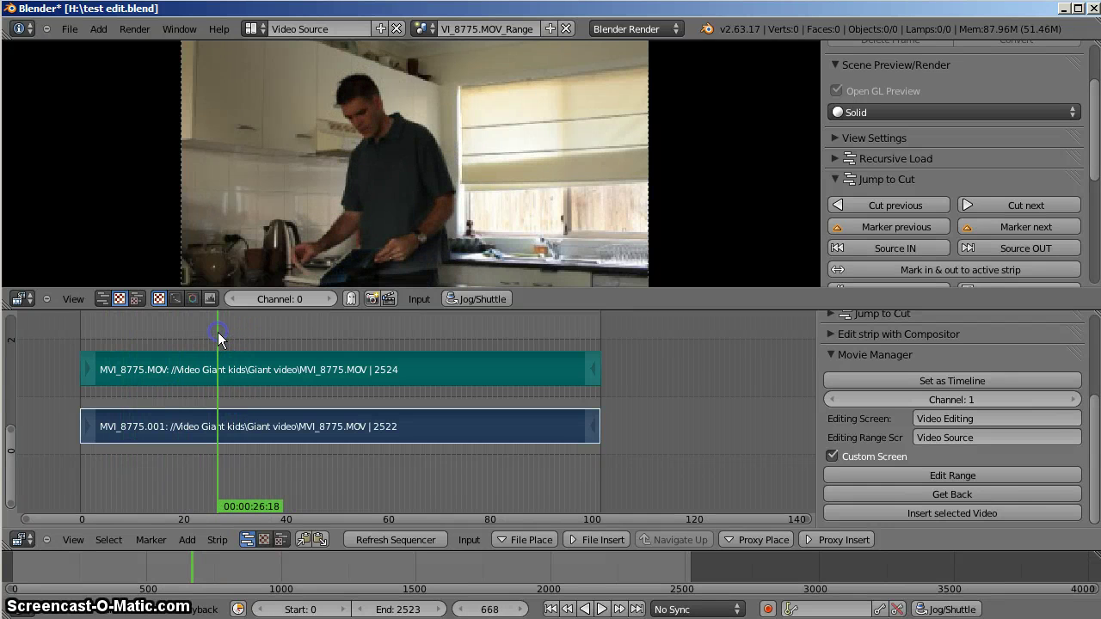
{"action": "key", "text": "alt+a"}
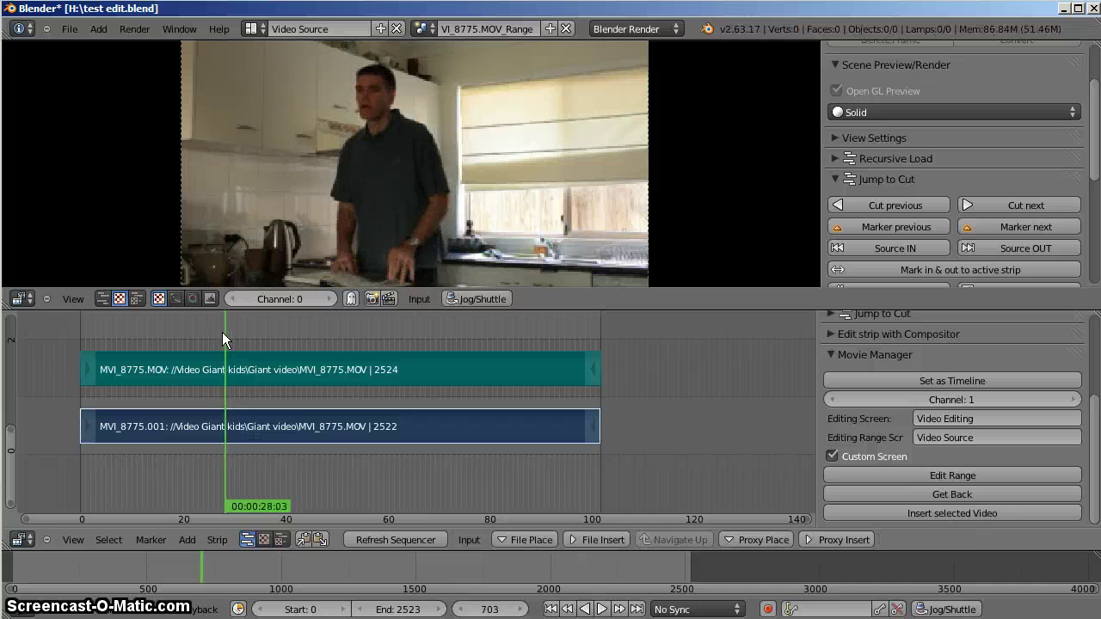
{"action": "left_click_drag", "start_coordinate": [222, 332], "coordinate": [224, 332]}
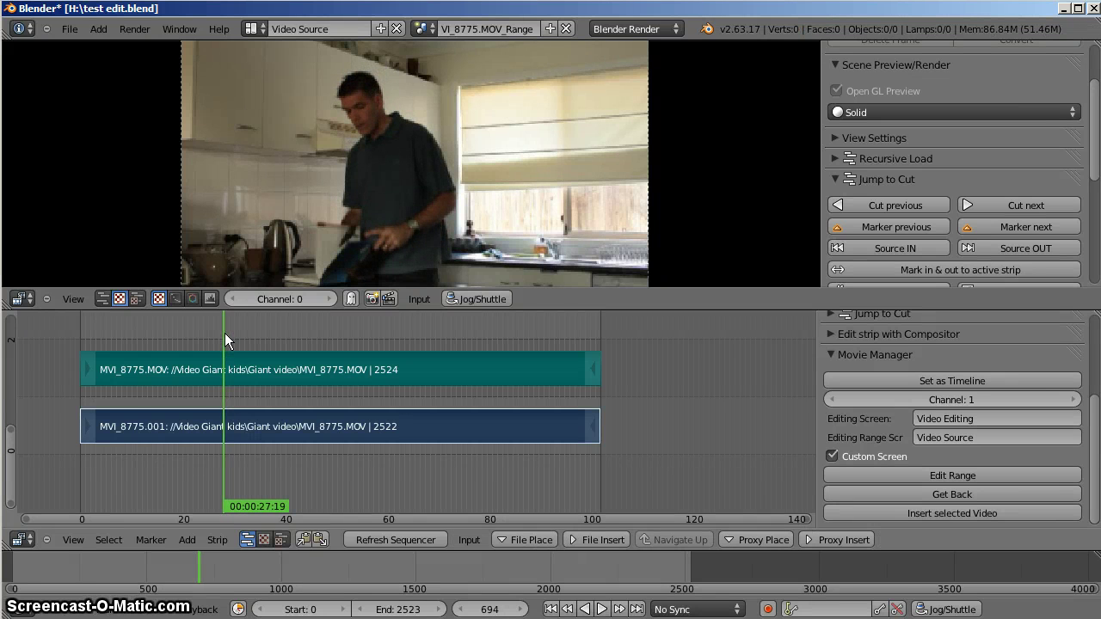
{"action": "left_click", "coordinate": [321, 611]}
{"action": "key", "text": "s"}
Step: Play on from 694, set the end at frame 789, and return to Video Editing
{"action": "mouse_move", "coordinate": [229, 375]}
{"action": "left_mouse_down"}
{"action": "mouse_move", "coordinate": [248, 385]}
{"action": "mouse_move", "coordinate": [225, 383]}
{"action": "left_mouse_up"}
{"action": "key", "text": "alt+a"}
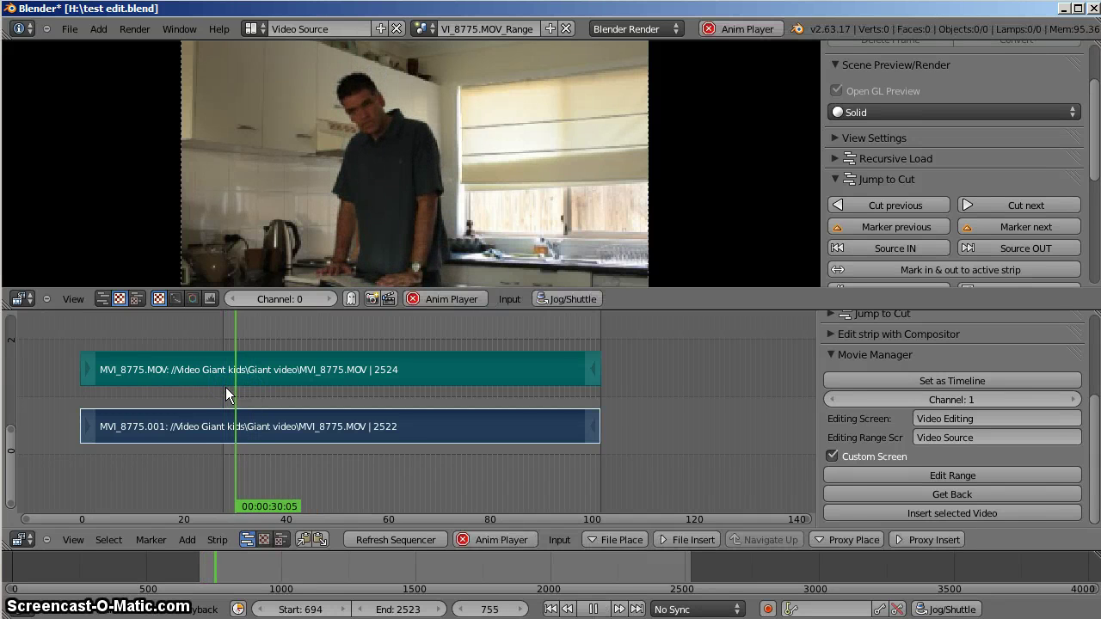
{"action": "key", "text": "alt+a"}
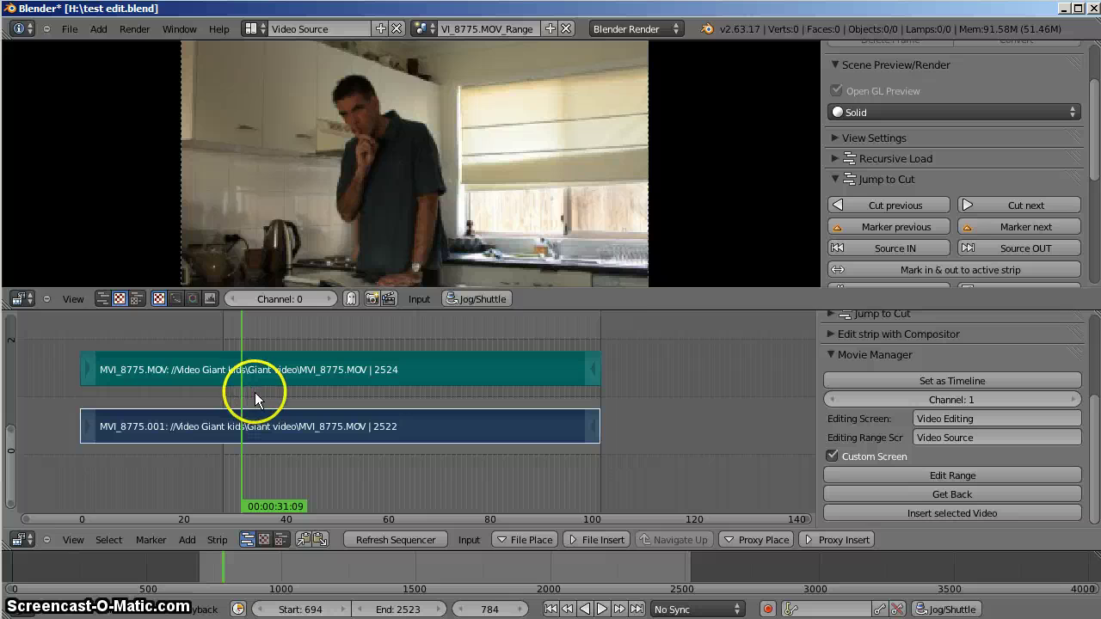
{"action": "key", "text": "Right"}
{"action": "key", "text": "Right"}
{"action": "key", "text": "Right"}
{"action": "key", "text": "Right"}
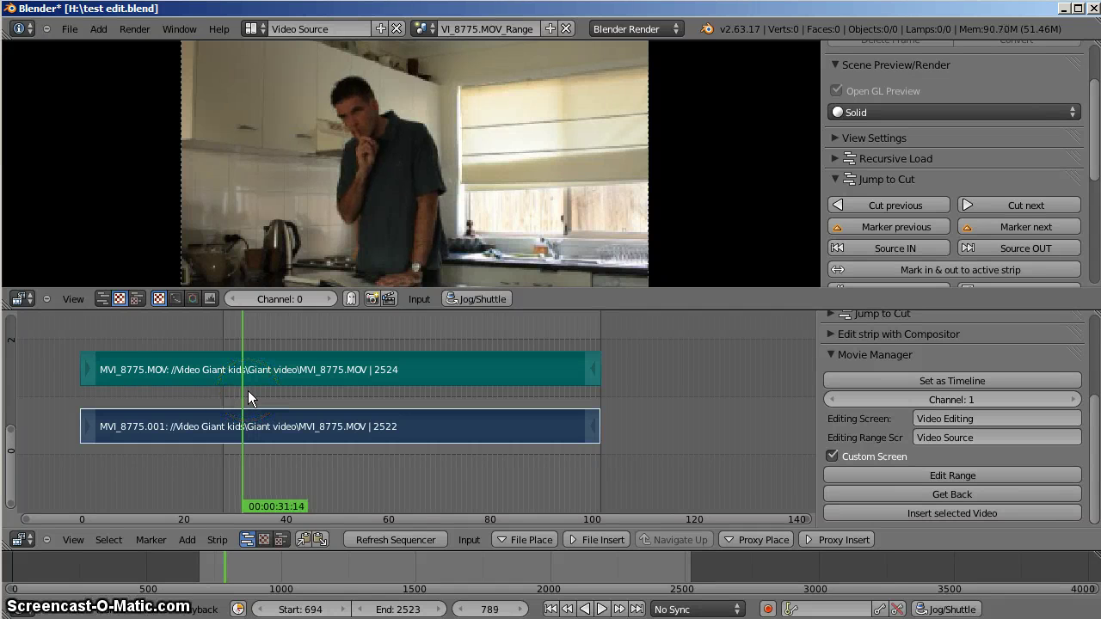
{"action": "key", "text": "e"}
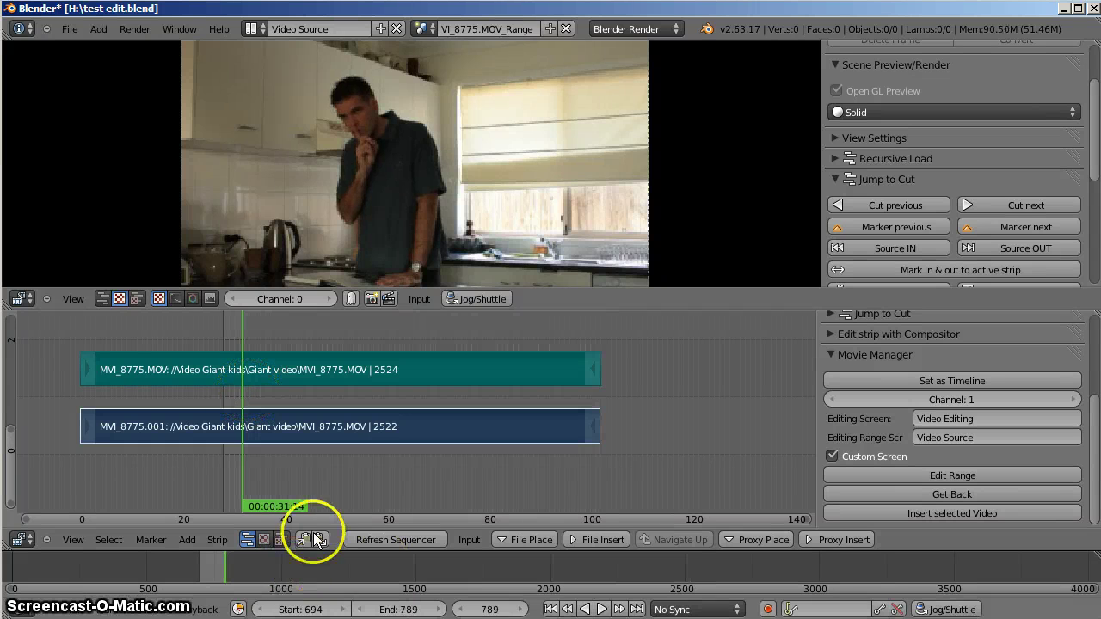
{"action": "left_click", "coordinate": [953, 495]}
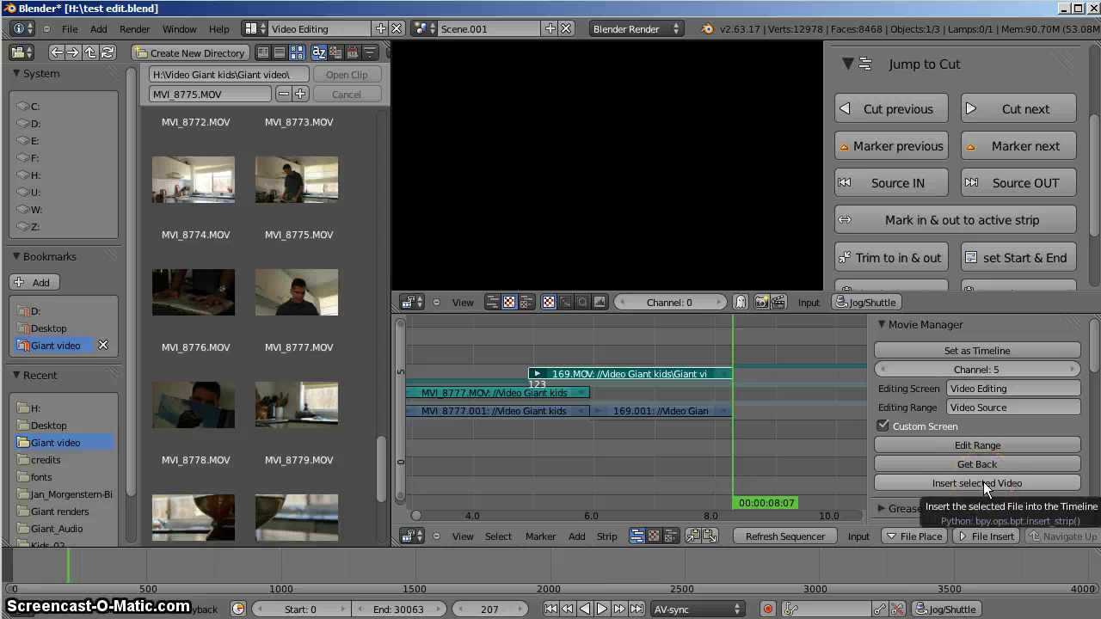
Step: Insert the trimmed MVI_8775 after the 169.001 strips and play across the new cut
{"action": "left_click", "coordinate": [984, 483]}
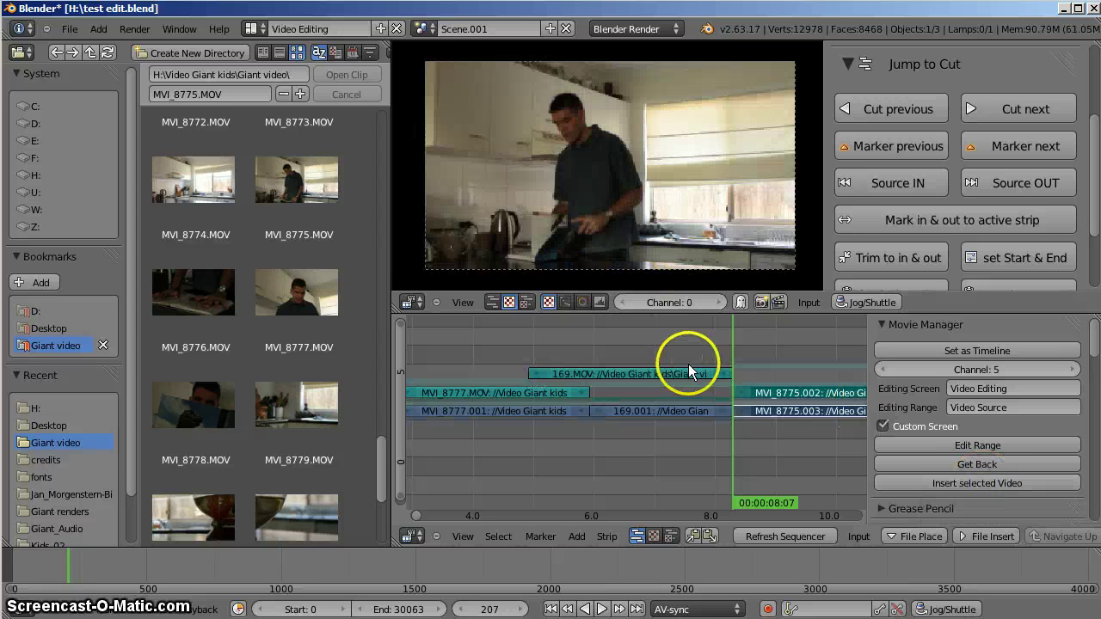
{"action": "left_click_drag", "start_coordinate": [692, 362], "coordinate": [673, 363]}
{"action": "key", "text": "alt+a"}
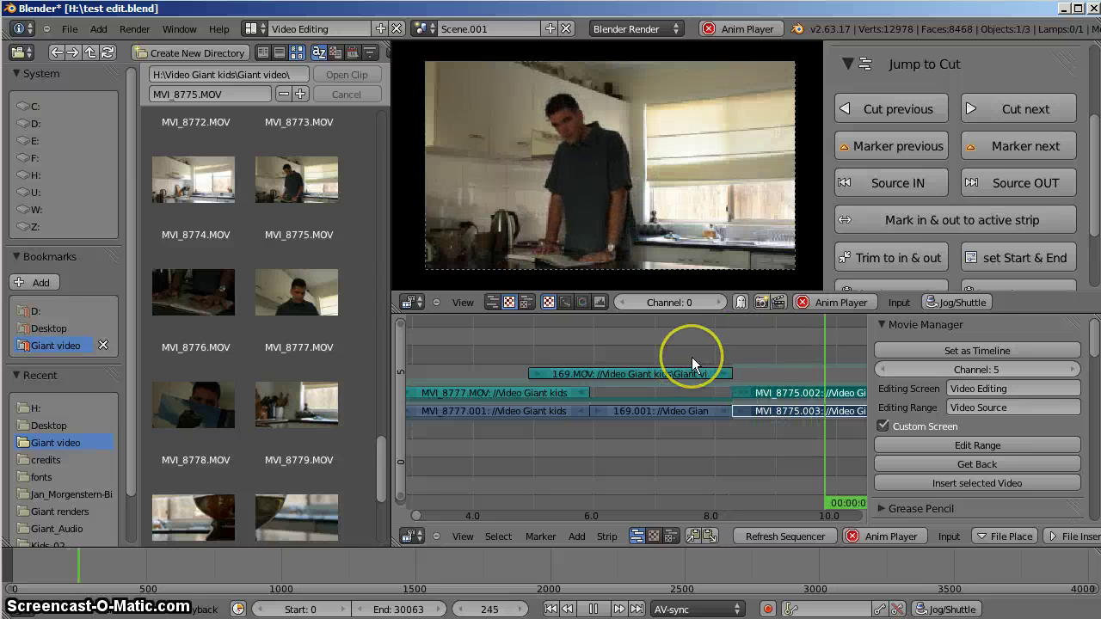
{"action": "scroll", "coordinate": [692, 357], "scroll_direction": "down", "scroll_amount": 3}
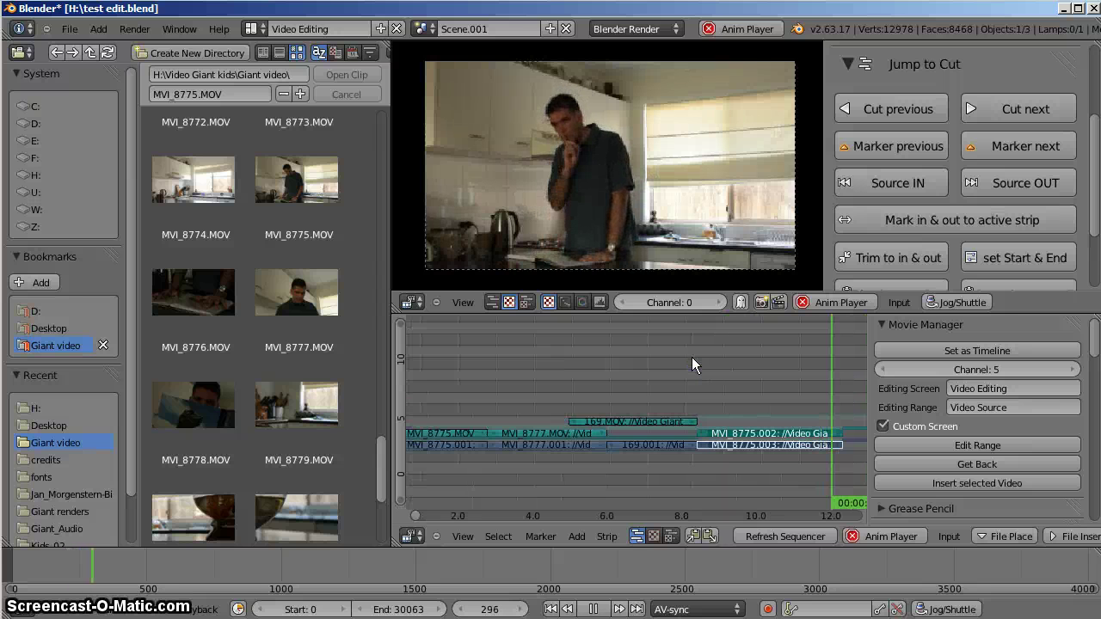
{"action": "left_click", "coordinate": [702, 358]}
Step: Pan the timeline over the new and earlier strips, leaving the playhead at frame 191
{"action": "middle_click_drag", "start_coordinate": [716, 363], "coordinate": [580, 376]}
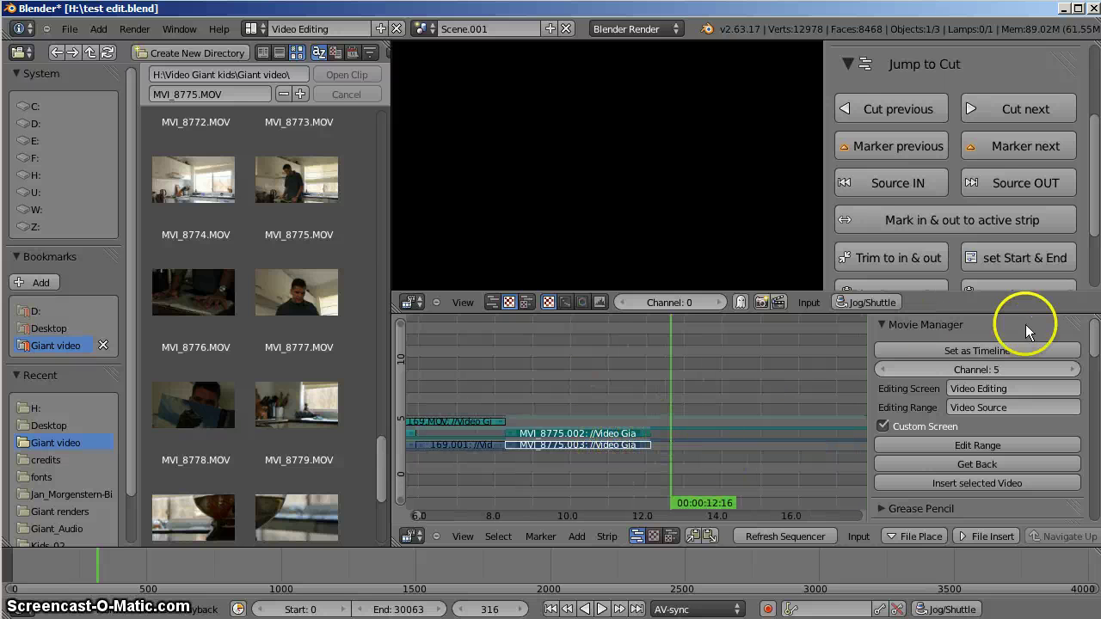
{"action": "left_click", "coordinate": [898, 109]}
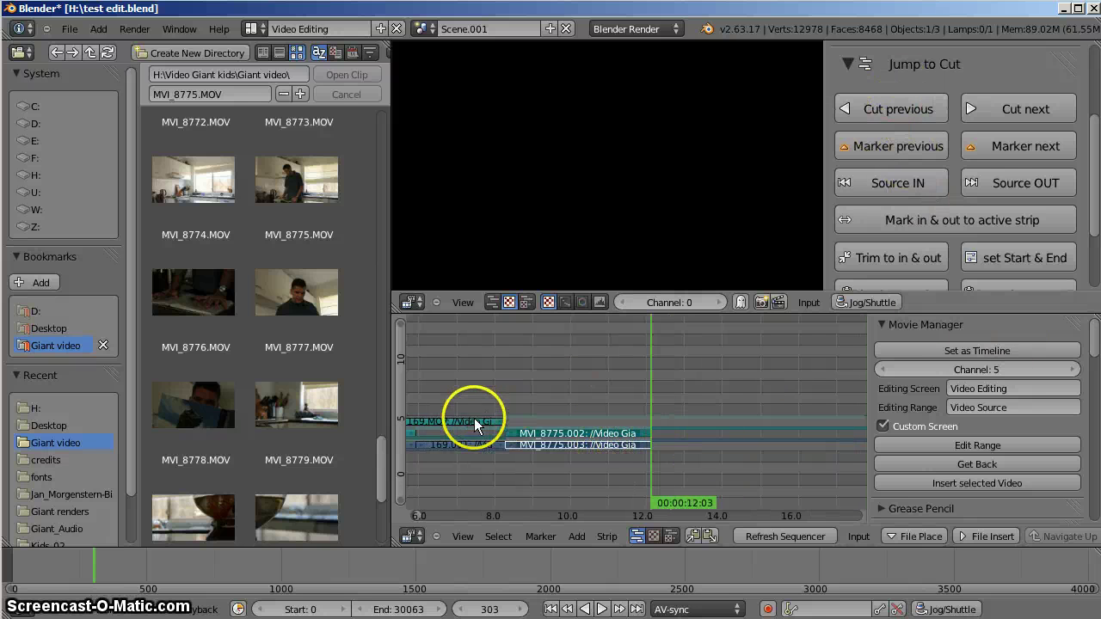
{"action": "middle_click_drag", "start_coordinate": [474, 418], "coordinate": [574, 366]}
{"action": "left_click", "coordinate": [545, 406]}
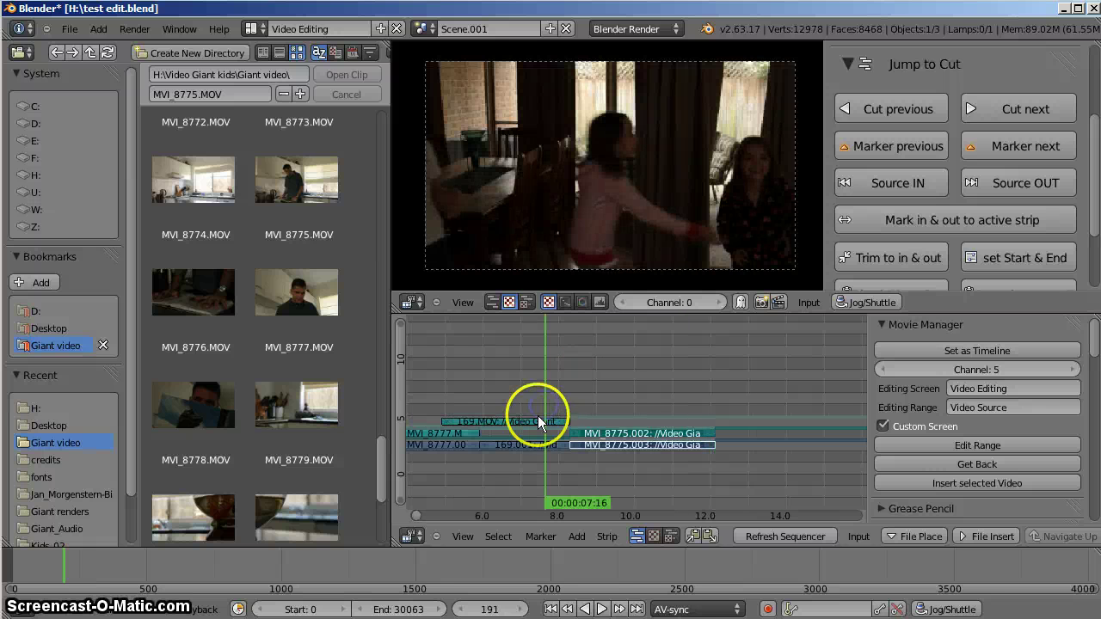
Step: Return the playhead to the last cut at frame 303, then select 169.MOV and open its range screen
{"action": "left_click", "coordinate": [732, 406]}
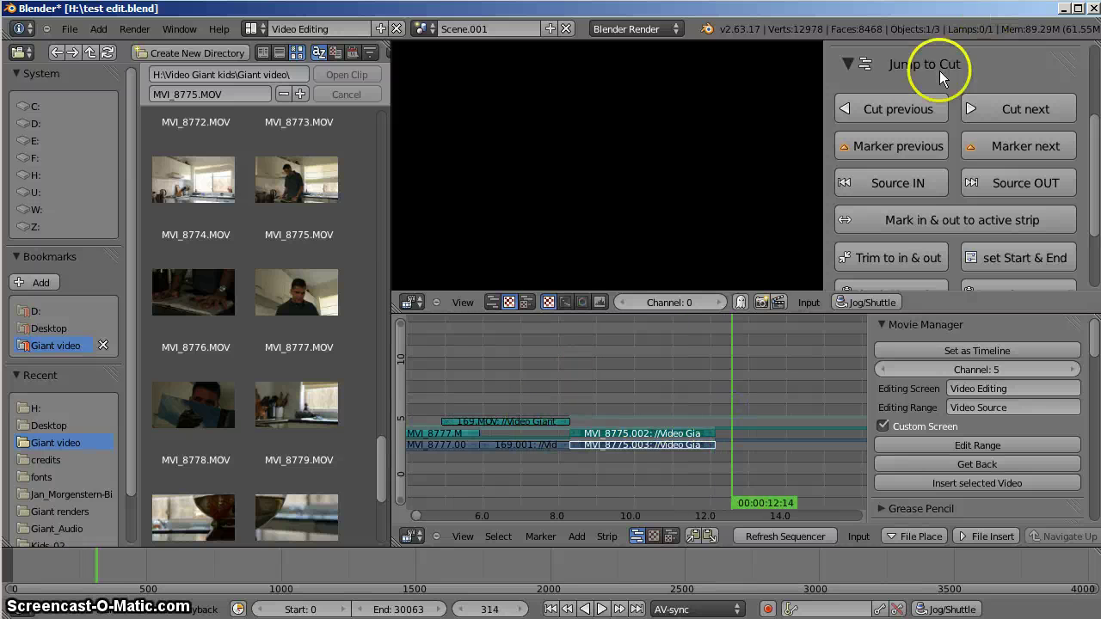
{"action": "left_click", "coordinate": [898, 109]}
{"action": "scroll", "coordinate": [307, 322], "scroll_direction": "up", "scroll_amount": 5}
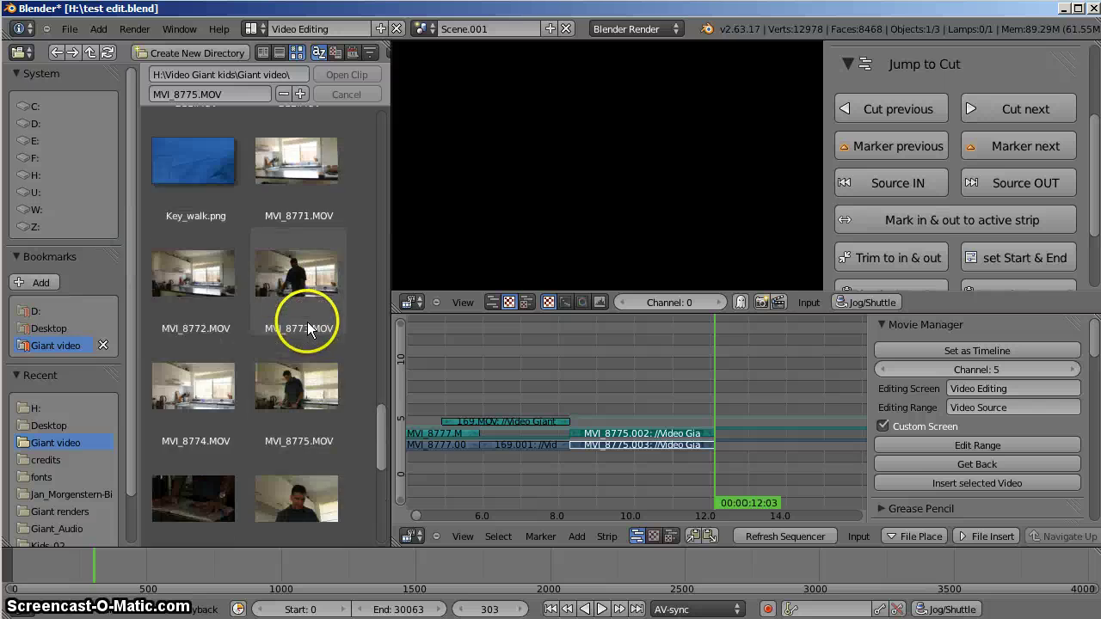
{"action": "scroll", "coordinate": [307, 321], "scroll_direction": "up", "scroll_amount": 6}
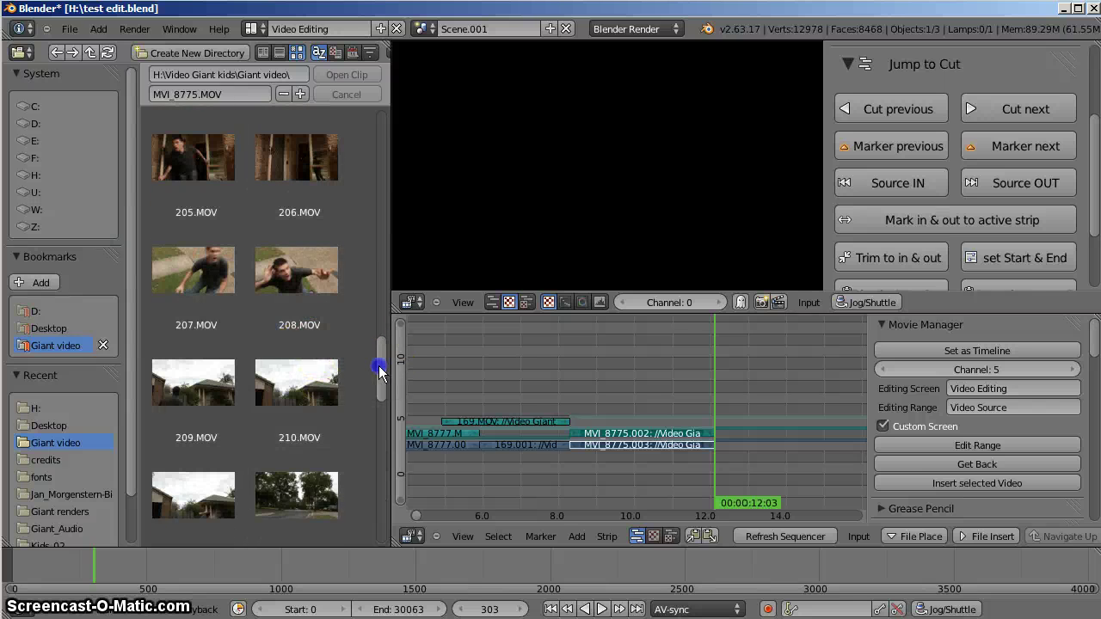
{"action": "left_click_drag", "start_coordinate": [380, 367], "coordinate": [373, 159]}
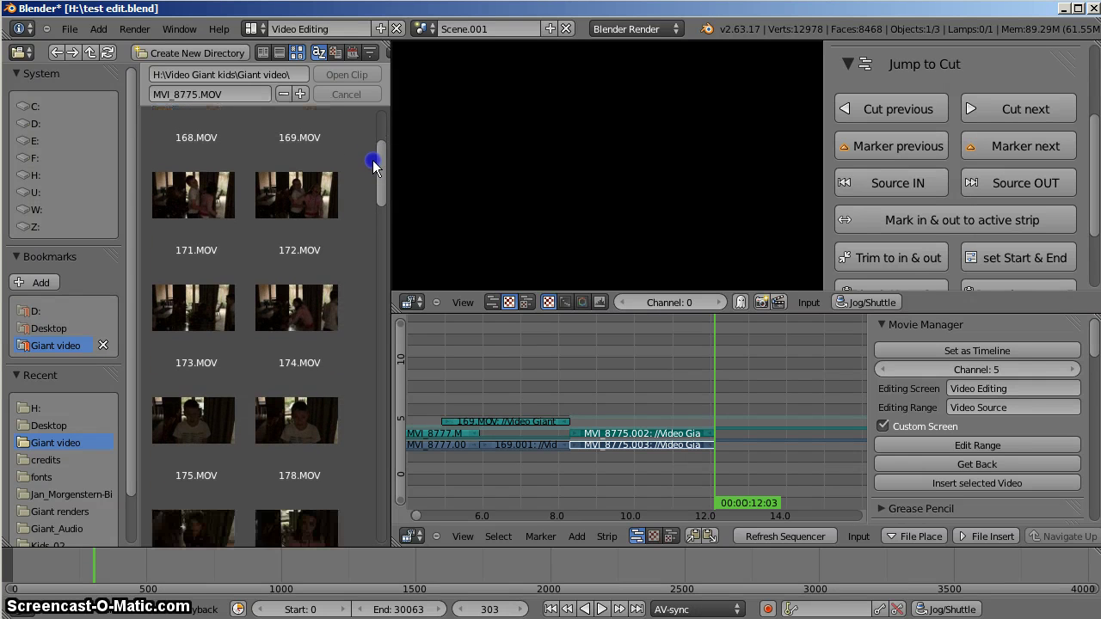
{"action": "mouse_move", "coordinate": [373, 160]}
{"action": "left_mouse_down"}
{"action": "mouse_move", "coordinate": [369, 189]}
{"action": "mouse_move", "coordinate": [373, 157]}
{"action": "mouse_move", "coordinate": [371, 169]}
{"action": "left_mouse_up"}
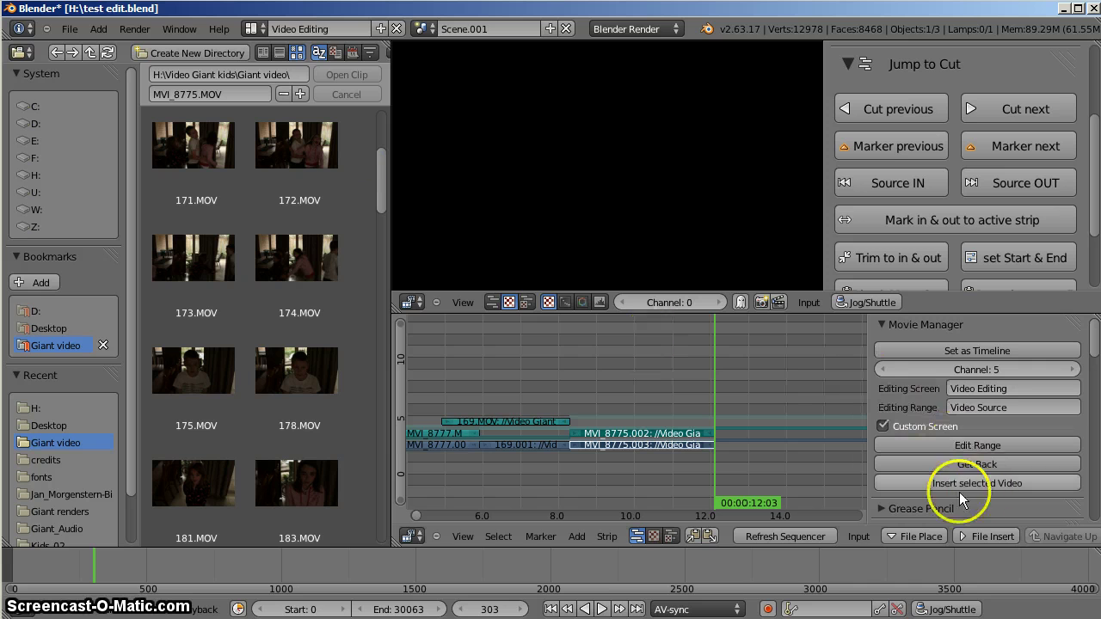
{"action": "mouse_move", "coordinate": [379, 189]}
{"action": "left_mouse_down"}
{"action": "mouse_move", "coordinate": [379, 160]}
{"action": "mouse_move", "coordinate": [380, 172]}
{"action": "left_mouse_up"}
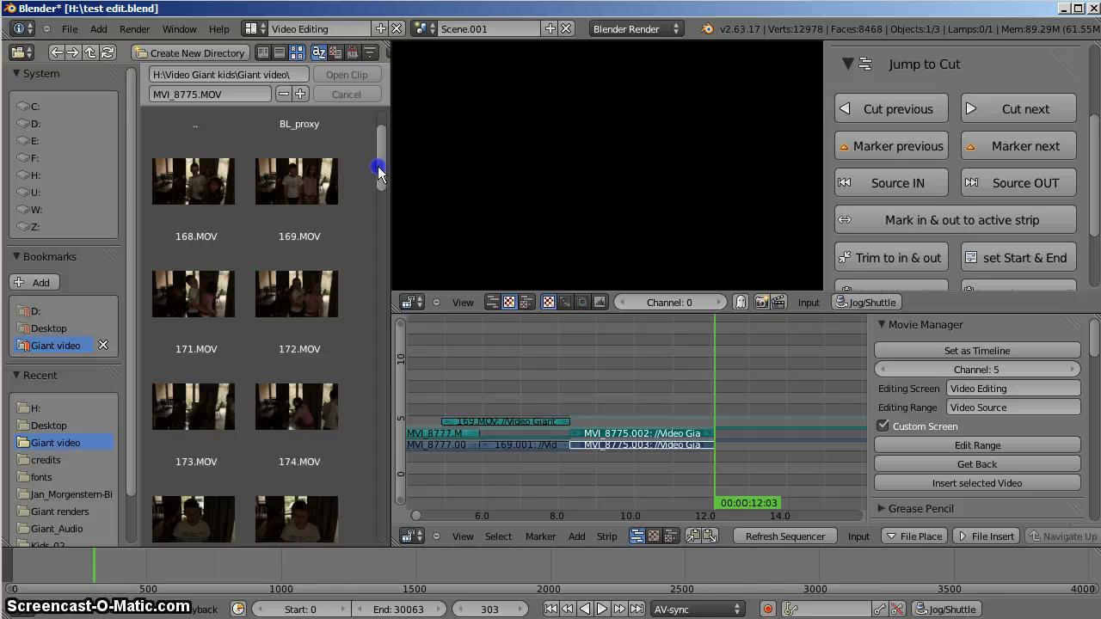
{"action": "left_click", "coordinate": [291, 180]}
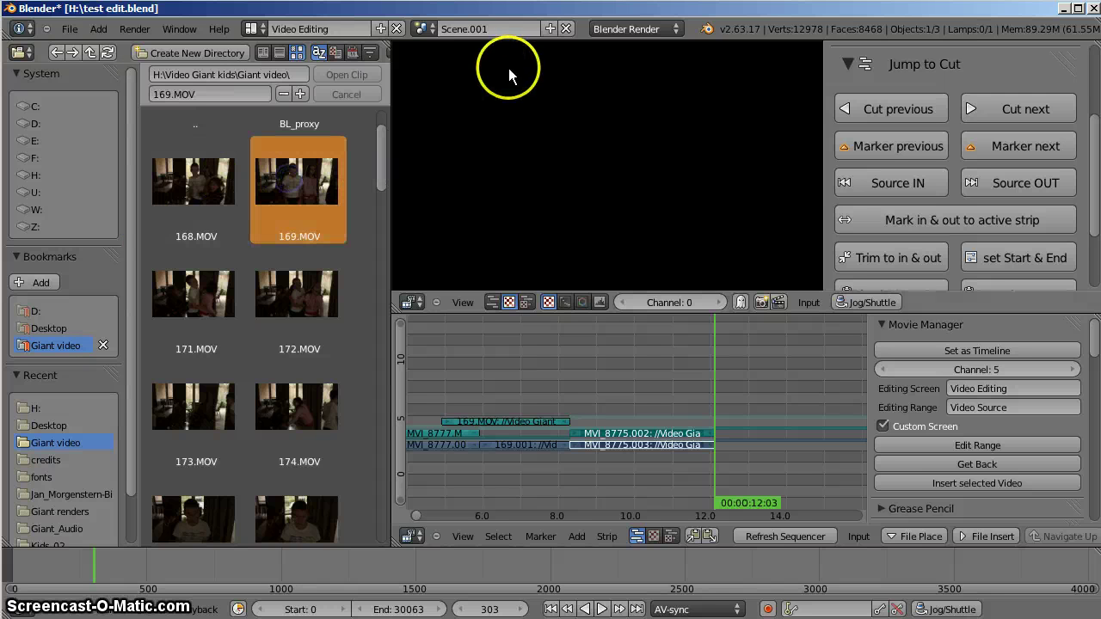
{"action": "left_click", "coordinate": [977, 445]}
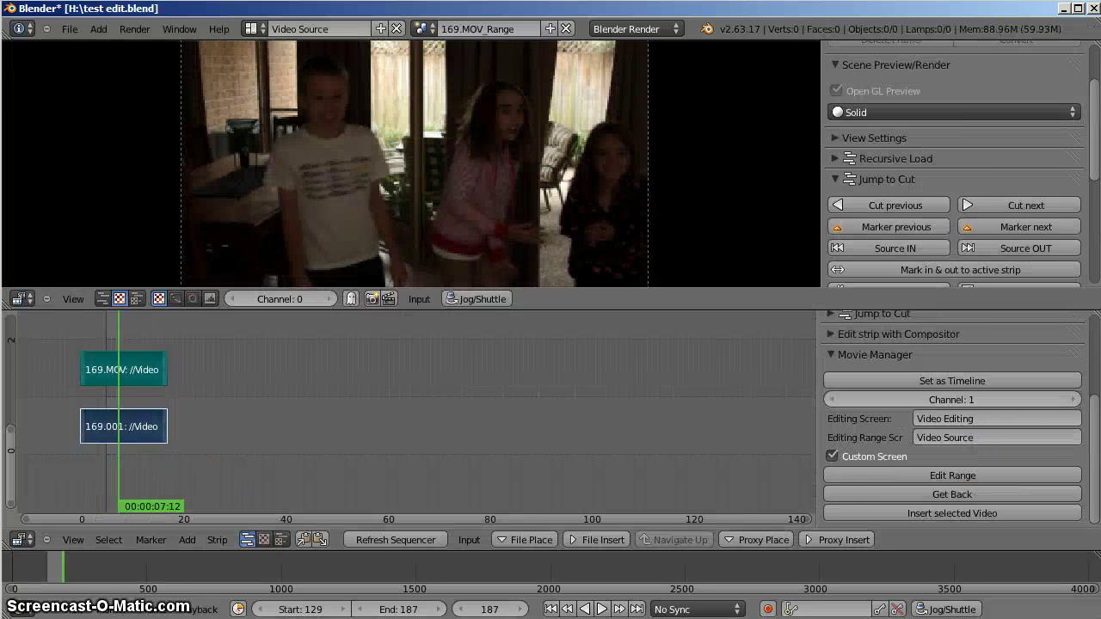
Step: Reset the 169.MOV playback range to the whole clip and scrub to the in point
{"action": "left_click", "coordinate": [157, 611]}
{"action": "left_click", "coordinate": [184, 593]}
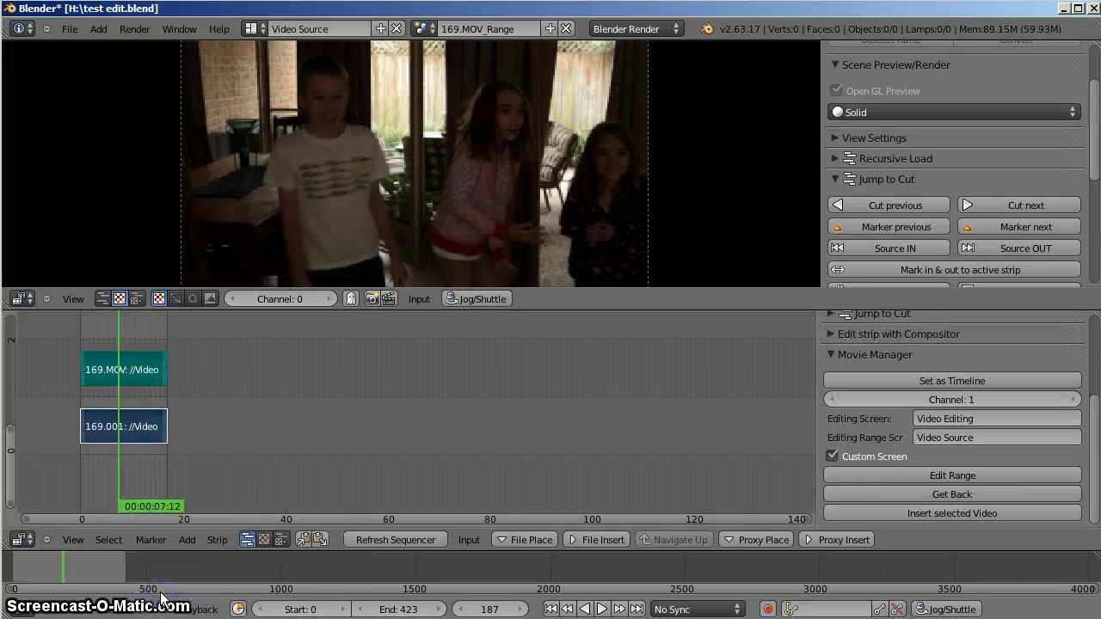
{"action": "left_click", "coordinate": [127, 444]}
{"action": "left_click_drag", "start_coordinate": [127, 445], "coordinate": [122, 446]}
{"action": "left_click", "coordinate": [75, 573]}
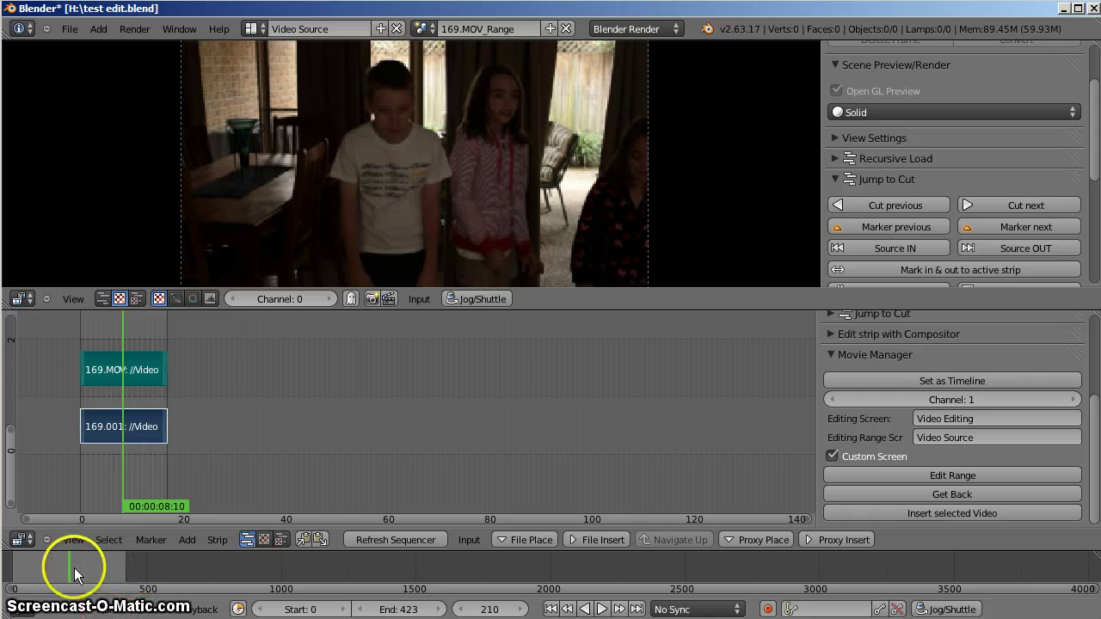
Step: Set the range start at frame 210 and end at frame 330, then go back to Video Editing
{"action": "key", "text": "s"}
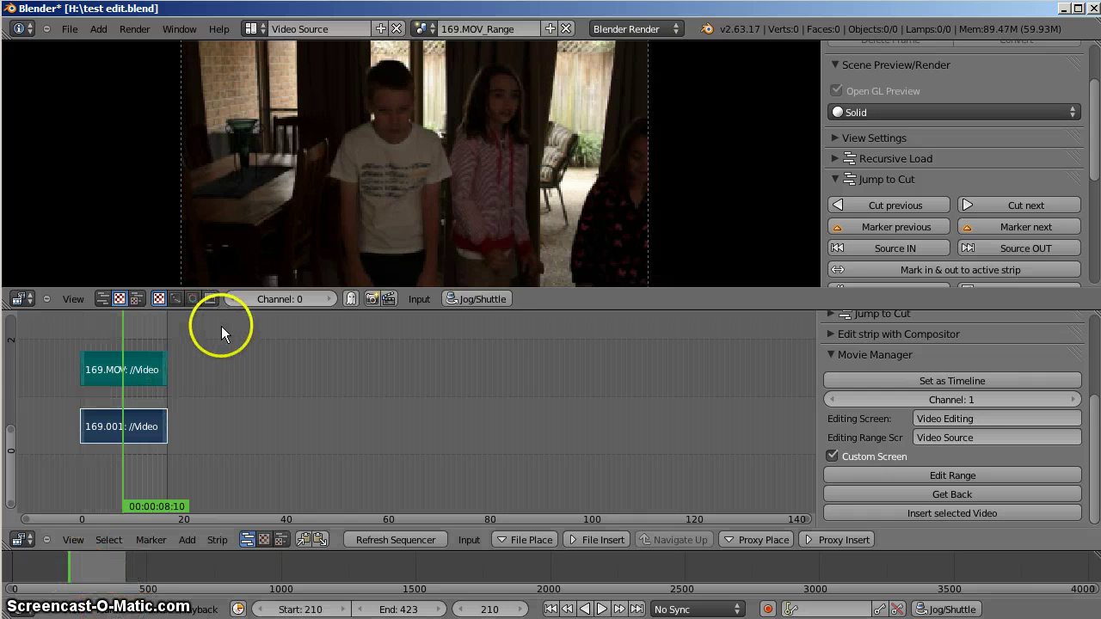
{"action": "key", "text": "alt+a"}
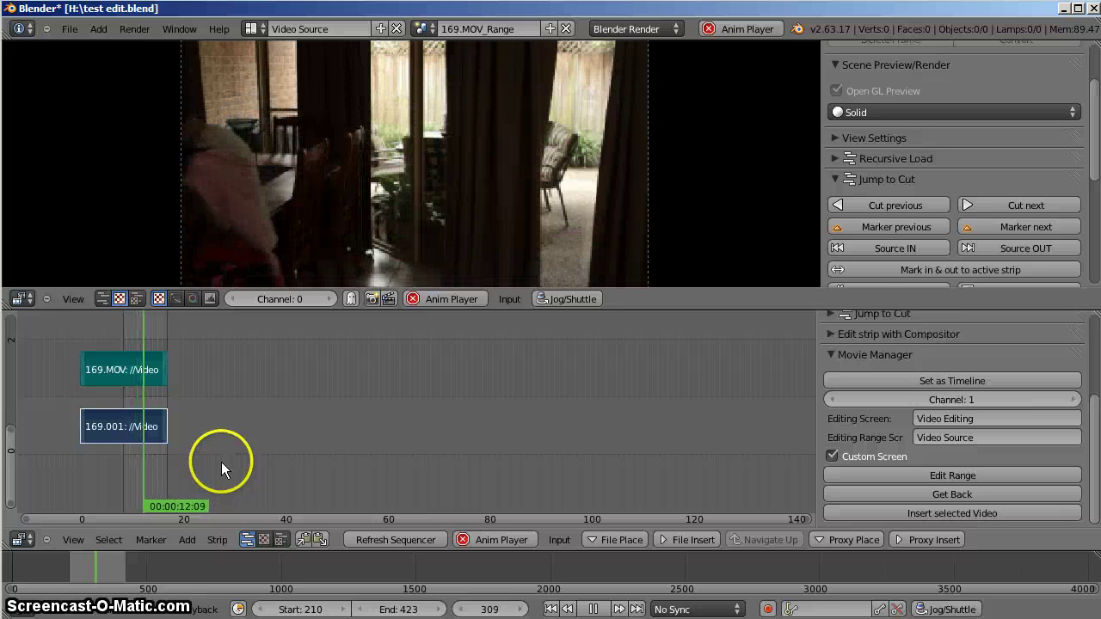
{"action": "key", "text": "alt+a"}
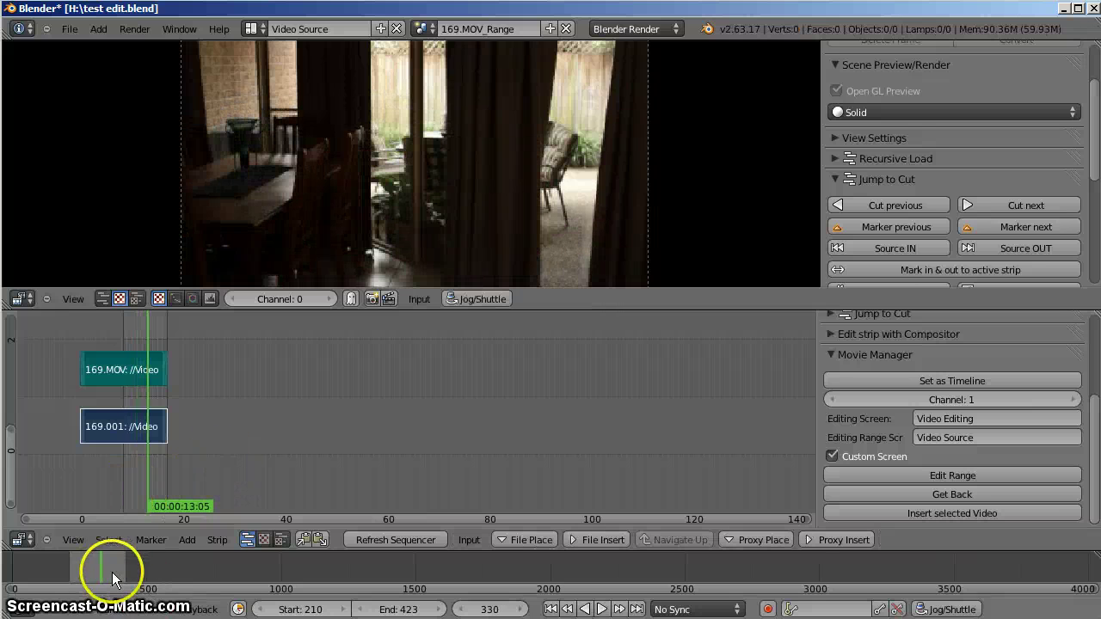
{"action": "key", "text": "e"}
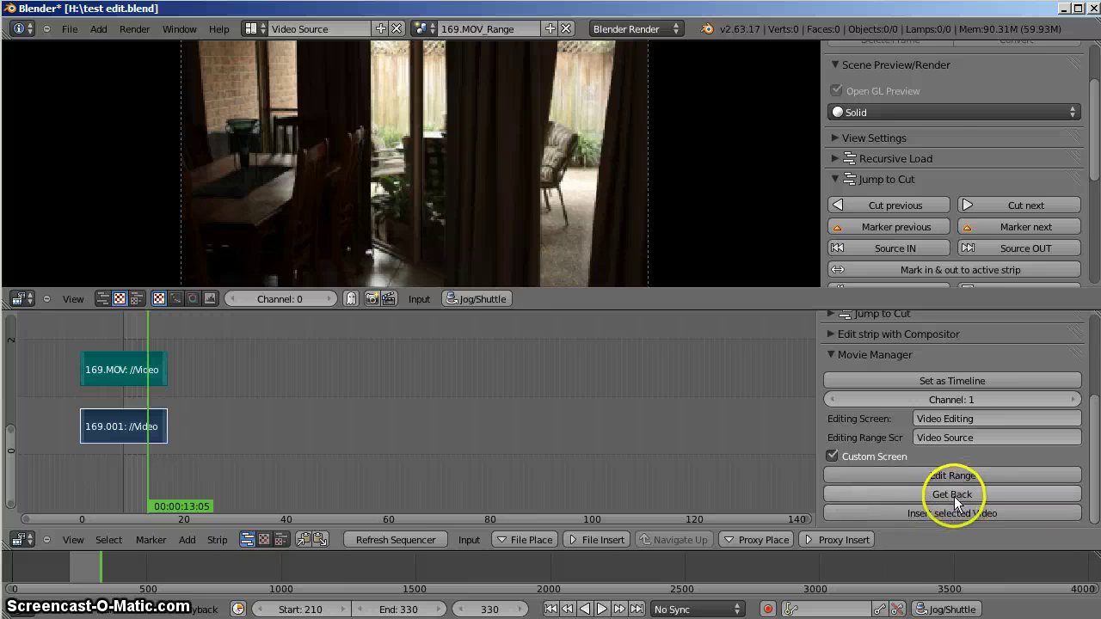
{"action": "left_click", "coordinate": [956, 493]}
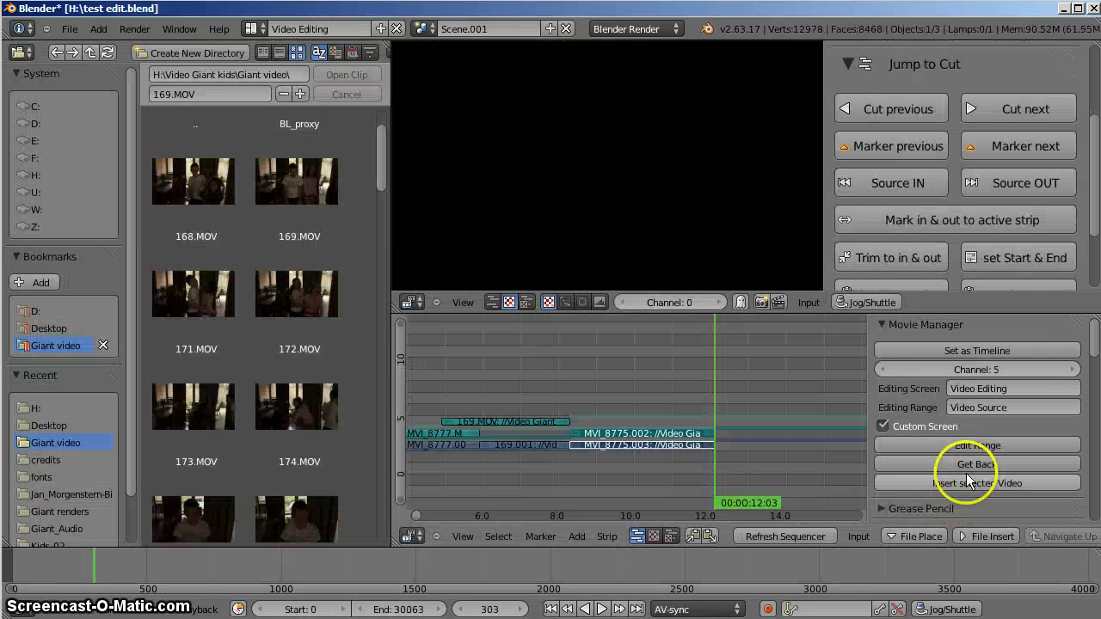
Step: Insert the trimmed 169.MOV clip at frame 303 and play it
{"action": "left_click", "coordinate": [966, 478]}
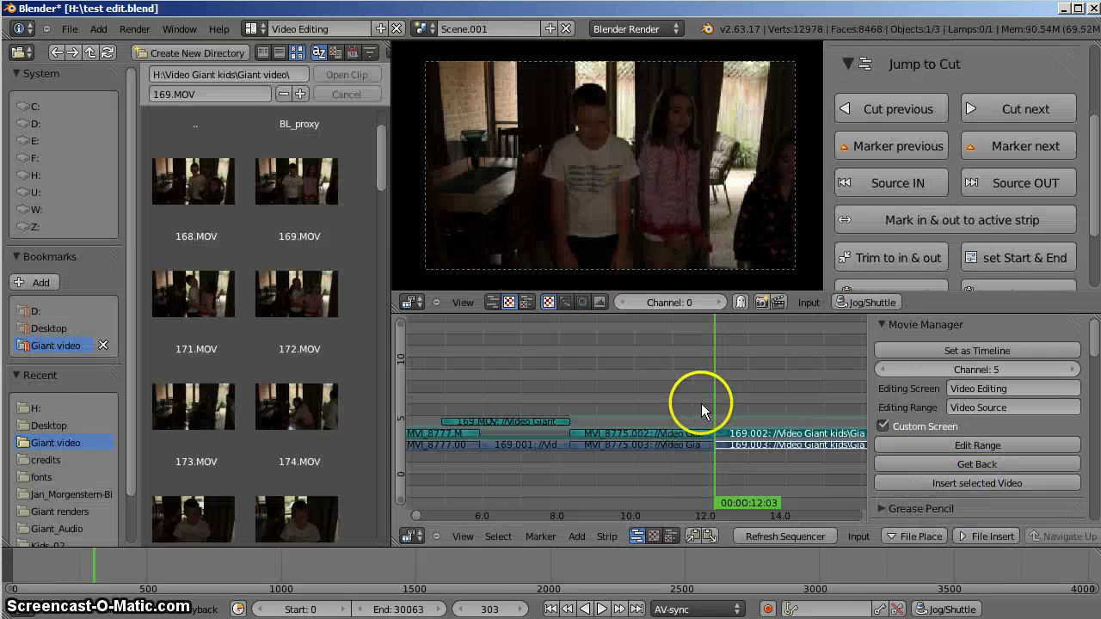
{"action": "key", "text": "alt+a"}
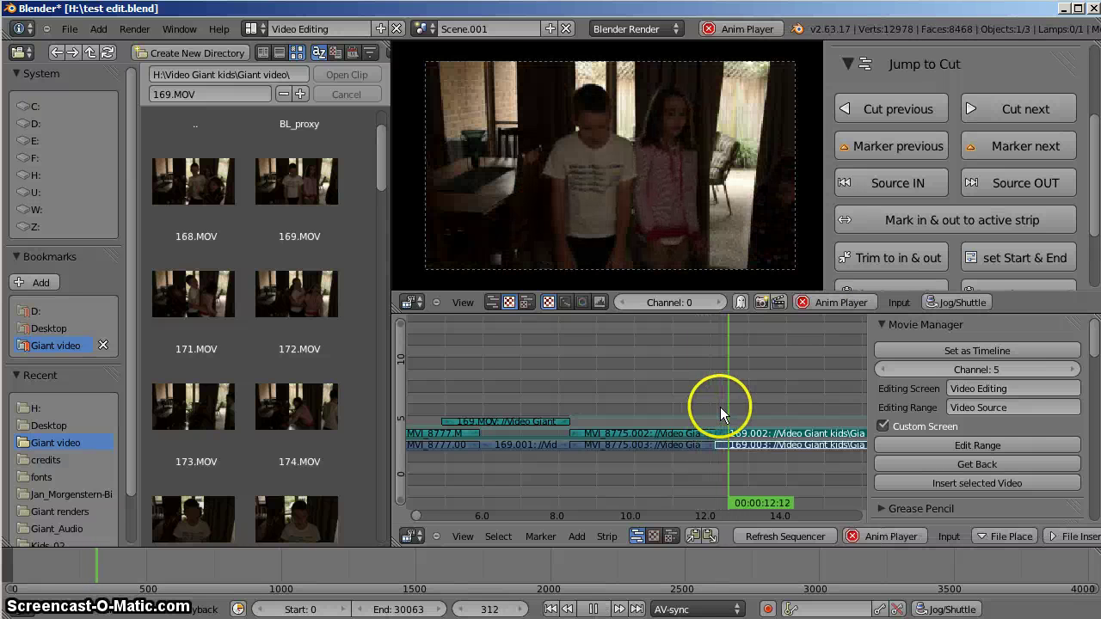
{"action": "key", "text": "alt+a"}
Step: Zoom in on the MVI_8775-to-169 join, replay it, and select the 169 strips
{"action": "middle_click_drag", "start_coordinate": [770, 423], "coordinate": [589, 414]}
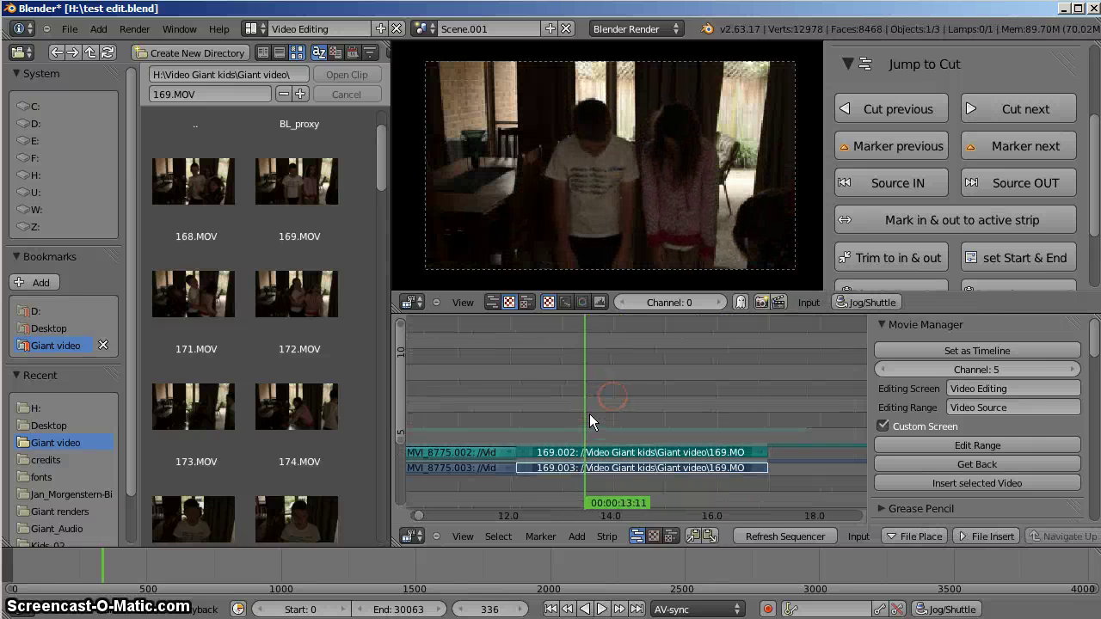
{"action": "right_click", "coordinate": [492, 454]}
{"action": "left_click_drag", "start_coordinate": [479, 380], "coordinate": [453, 385]}
{"action": "key", "text": "alt+a"}
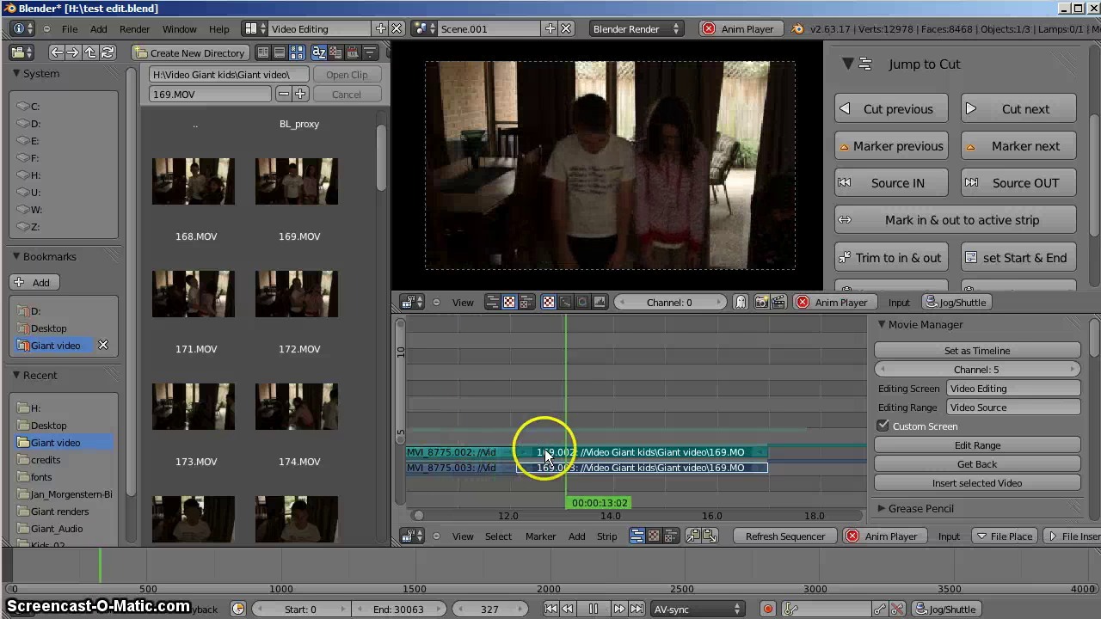
{"action": "key", "text": "alt+a"}
{"action": "right_click_drag", "start_coordinate": [545, 438], "coordinate": [519, 462]}
{"action": "right_click", "coordinate": [574, 451], "text": "shift"}
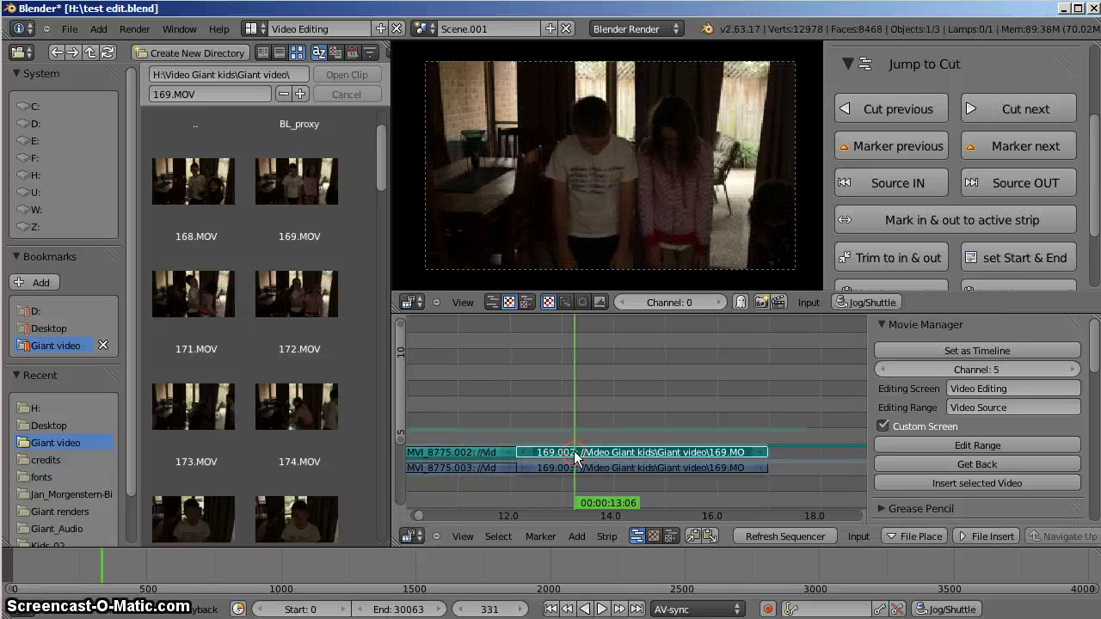
Step: Move strip 169.002 up one channel
{"action": "key", "text": "g"}
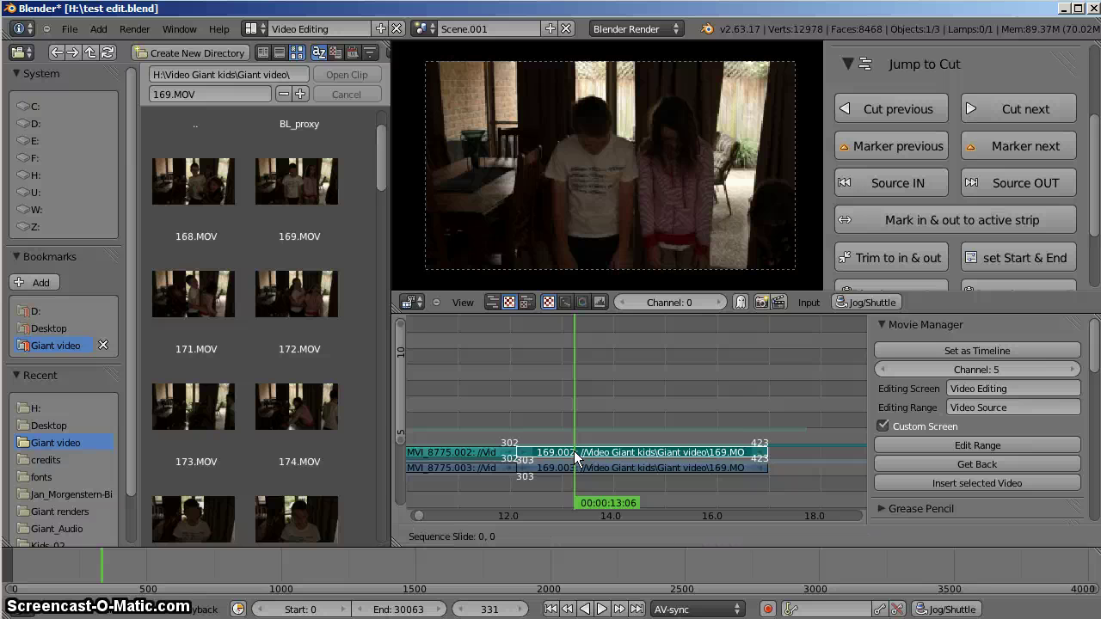
{"action": "left_click_drag", "start_coordinate": [574, 450], "coordinate": [617, 426]}
{"action": "key", "text": "y"}
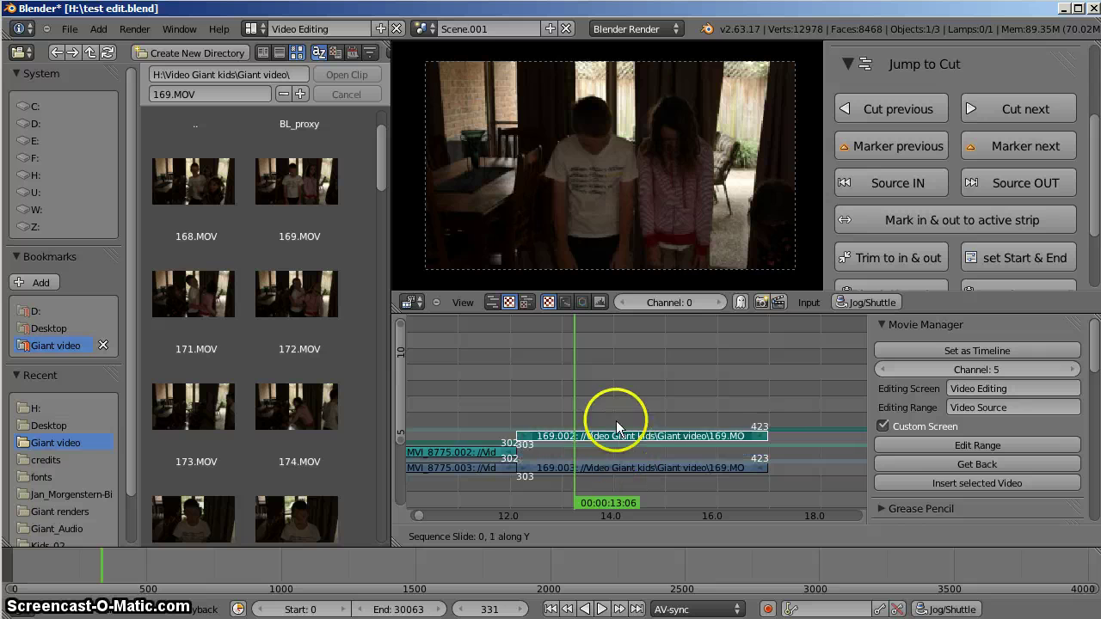
{"action": "left_click", "coordinate": [617, 430]}
Step: Start 169.002 slightly earlier and extend MVI_8775.002 by 5 frames to 307 so they overlap
{"action": "right_click", "coordinate": [516, 437]}
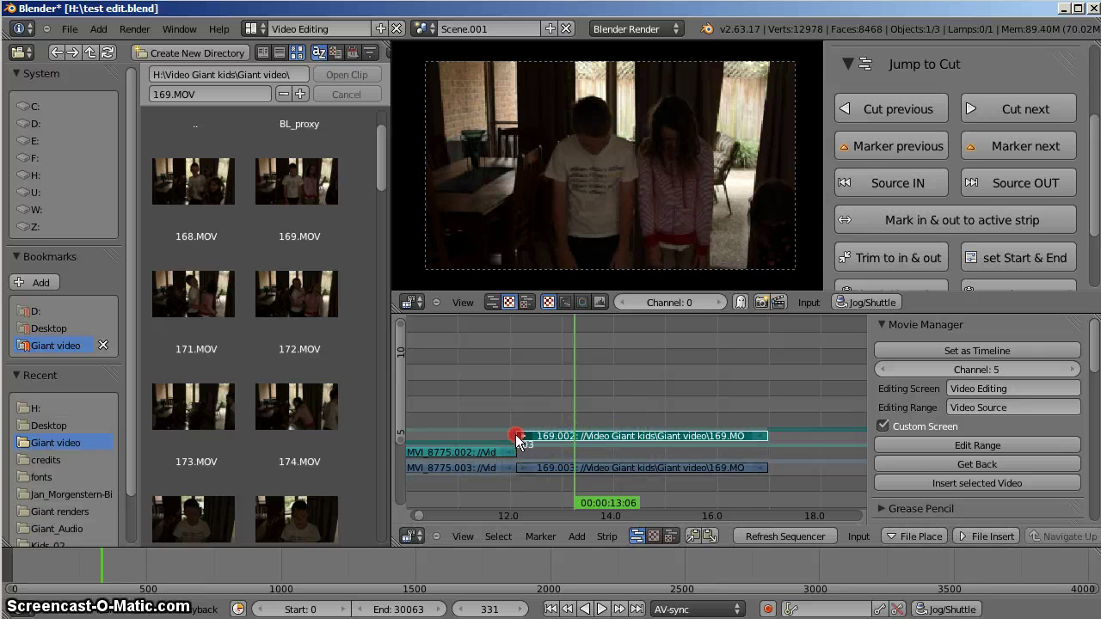
{"action": "key", "text": "g"}
{"action": "left_click", "coordinate": [509, 436]}
{"action": "right_click", "coordinate": [510, 451]}
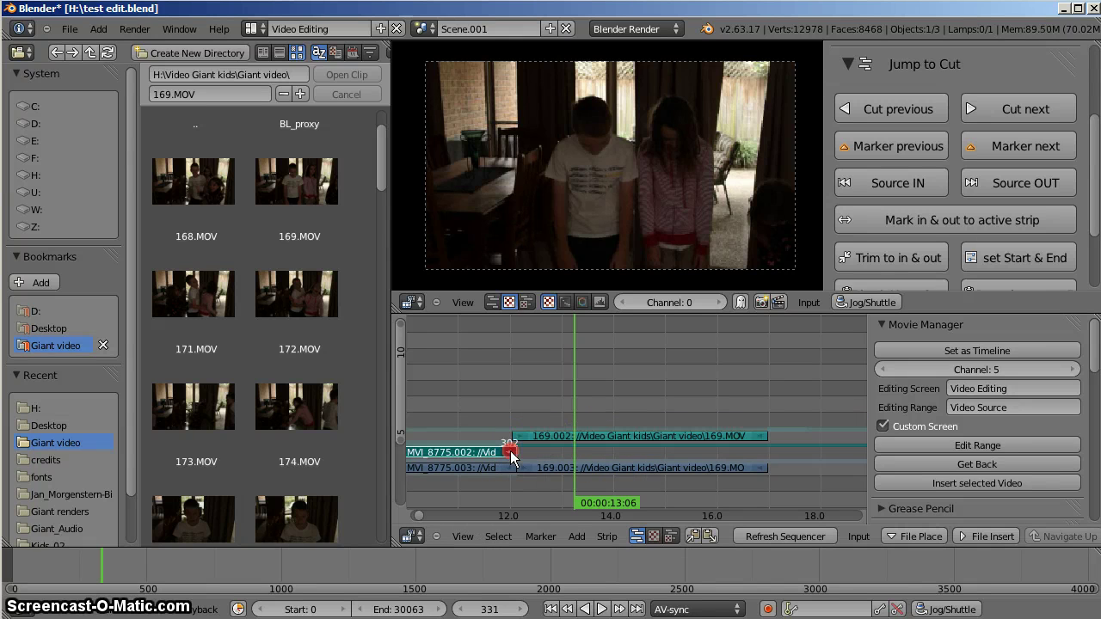
{"action": "key", "text": "g"}
{"action": "left_click", "coordinate": [530, 450]}
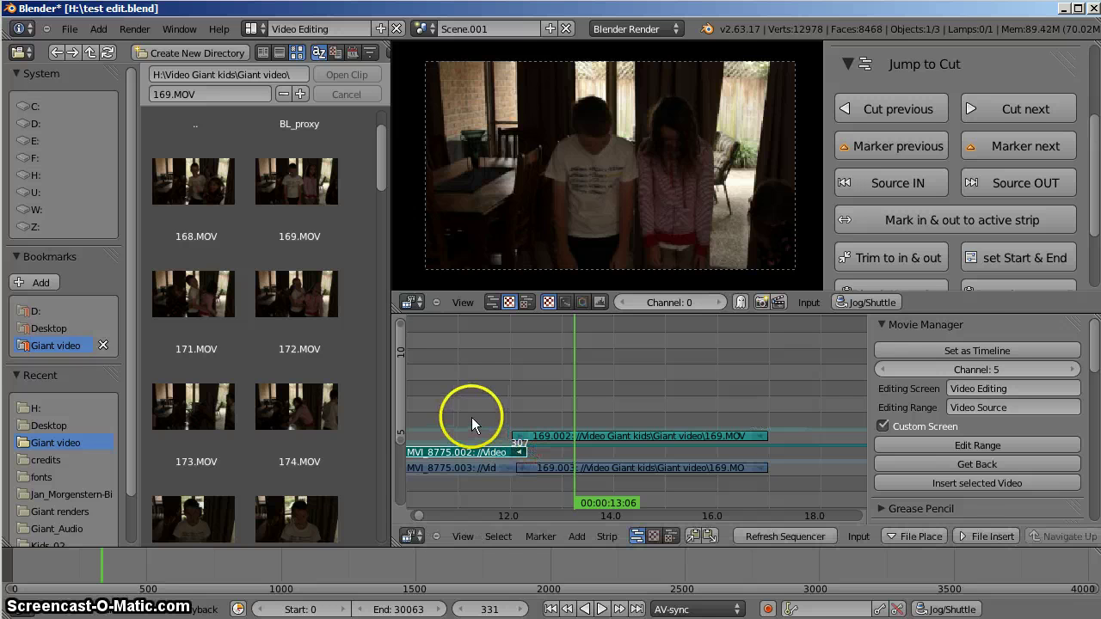
Step: Play back the new overlap between 169.002 and MVI_8775.002
{"action": "left_click", "coordinate": [472, 418]}
{"action": "key", "text": "alt+a"}
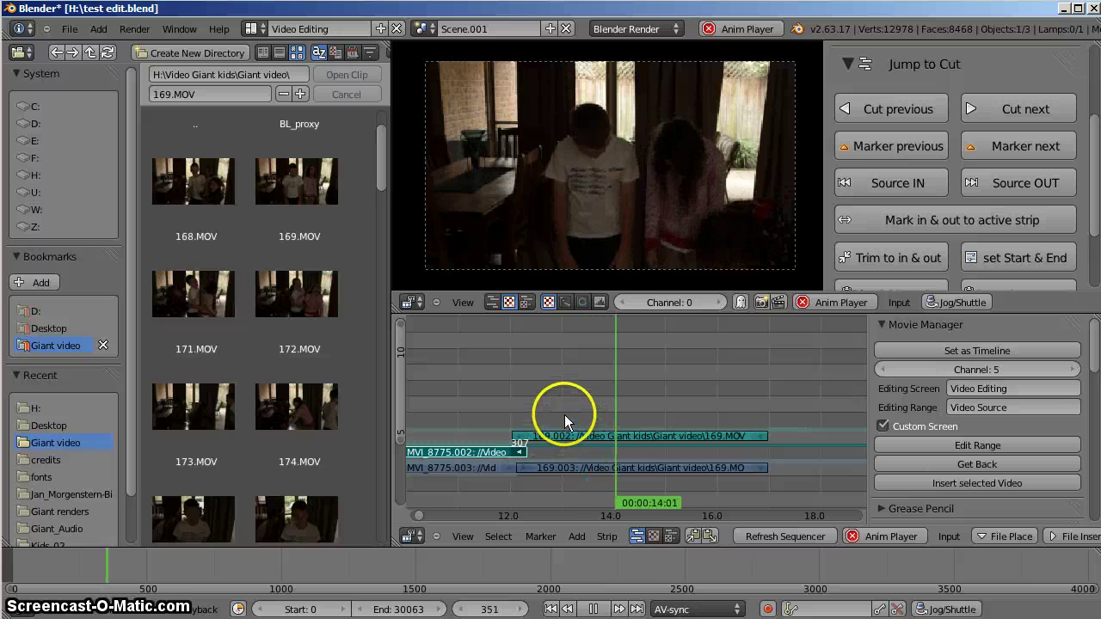
{"action": "key", "text": "alt+a"}
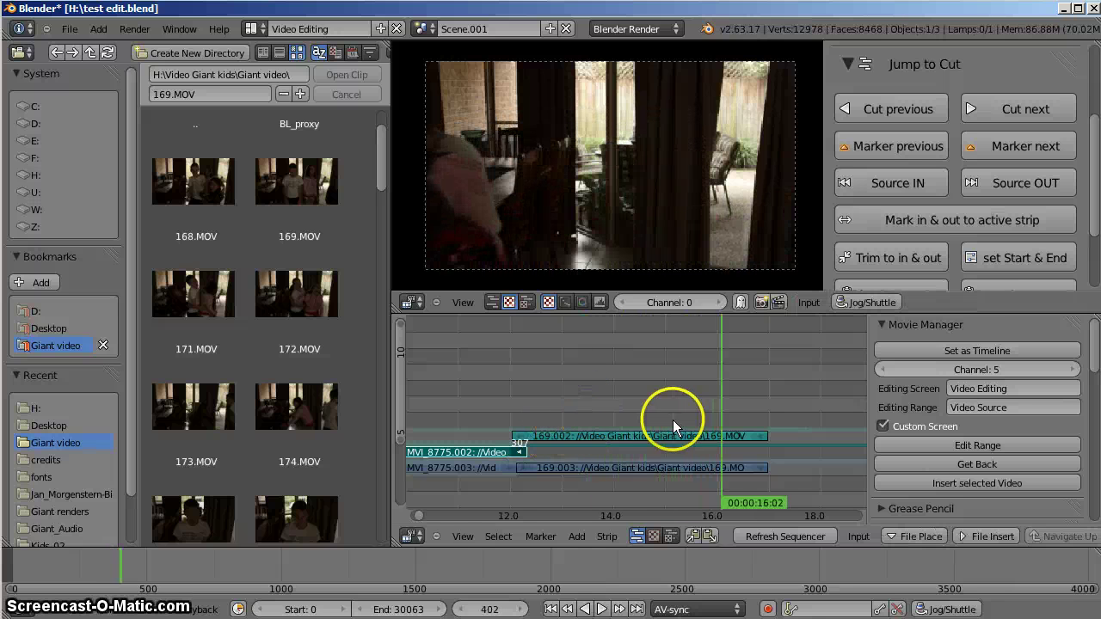
Step: Zoom out the sequencer and select MVI_8778.MOV in the Giant video folder
{"action": "middle_click_drag", "start_coordinate": [767, 432], "coordinate": [628, 445]}
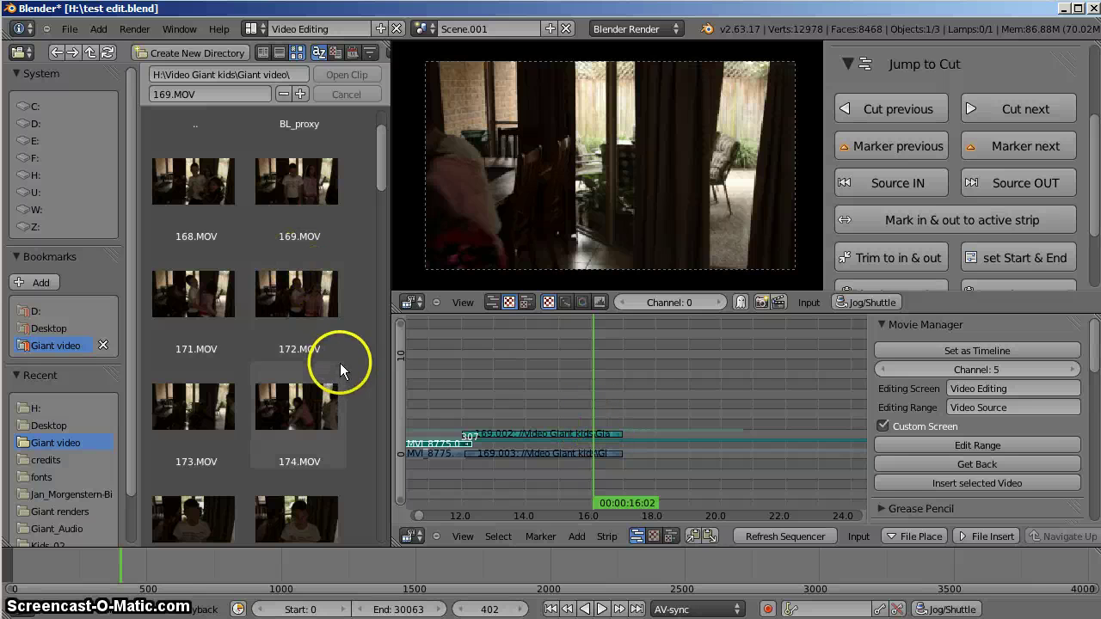
{"action": "scroll", "coordinate": [339, 363], "scroll_direction": "down", "scroll_amount": 1}
{"action": "scroll", "coordinate": [339, 365], "scroll_direction": "down", "scroll_amount": 15}
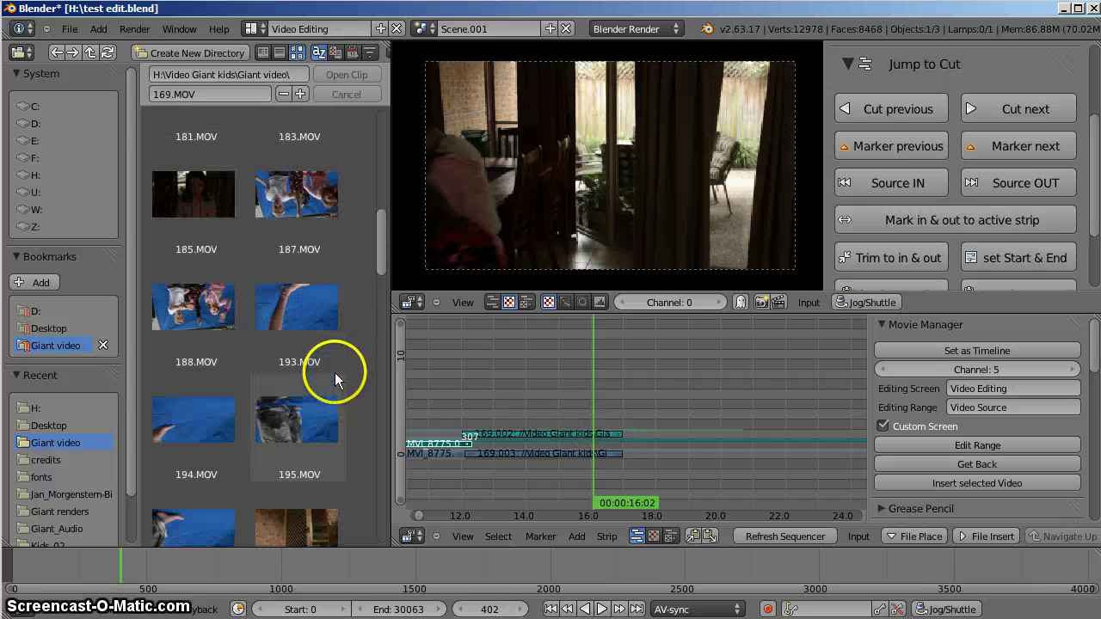
{"action": "left_click_drag", "start_coordinate": [381, 290], "coordinate": [379, 503]}
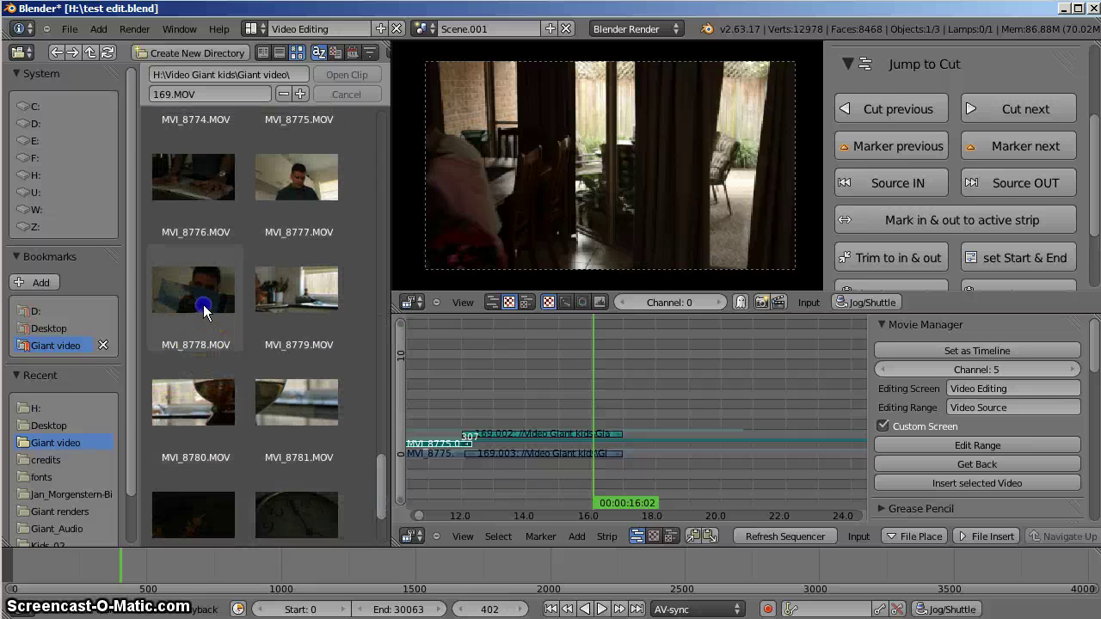
{"action": "left_click", "coordinate": [203, 299]}
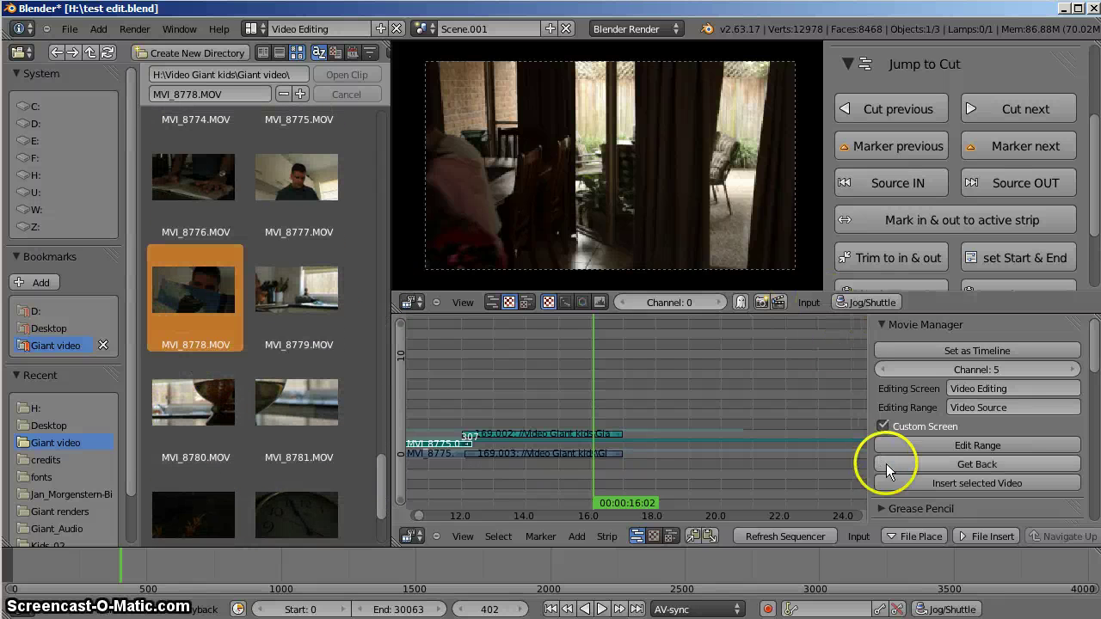
Step: Open MVI_8778.MOV in its range scene, set the start at frame 230, and play to 375
{"action": "left_click", "coordinate": [981, 445]}
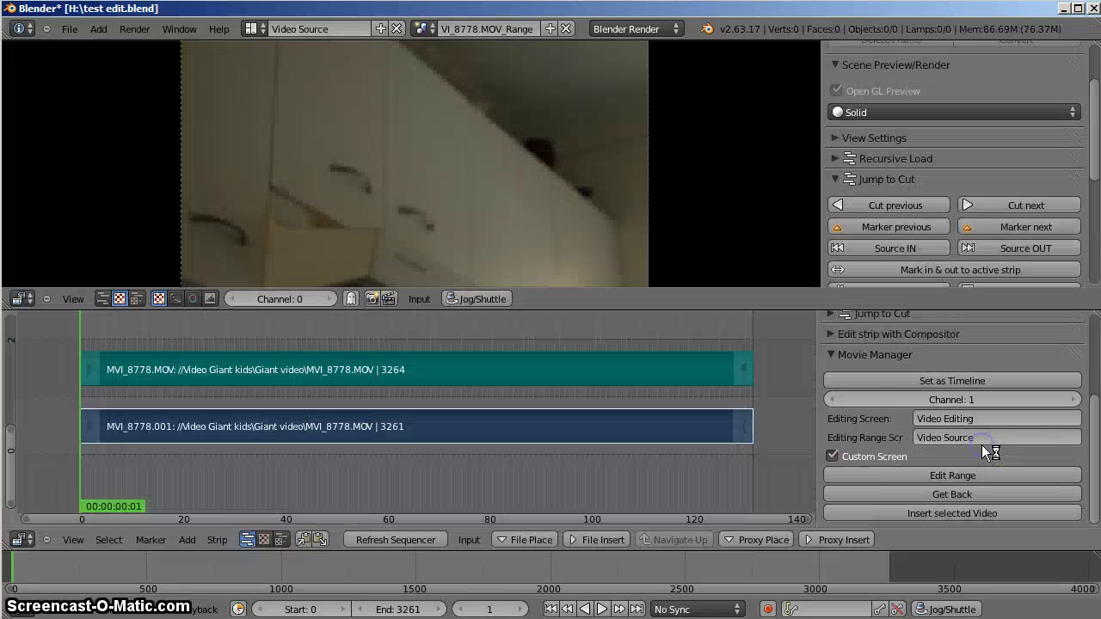
{"action": "left_click", "coordinate": [425, 28]}
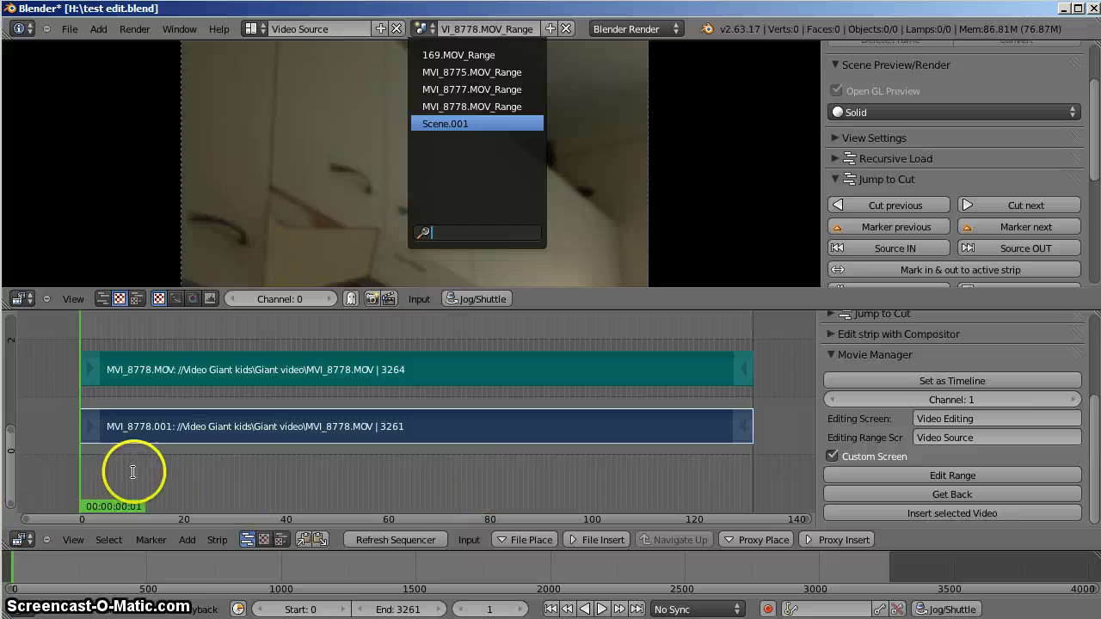
{"action": "left_click_drag", "start_coordinate": [90, 468], "coordinate": [127, 454]}
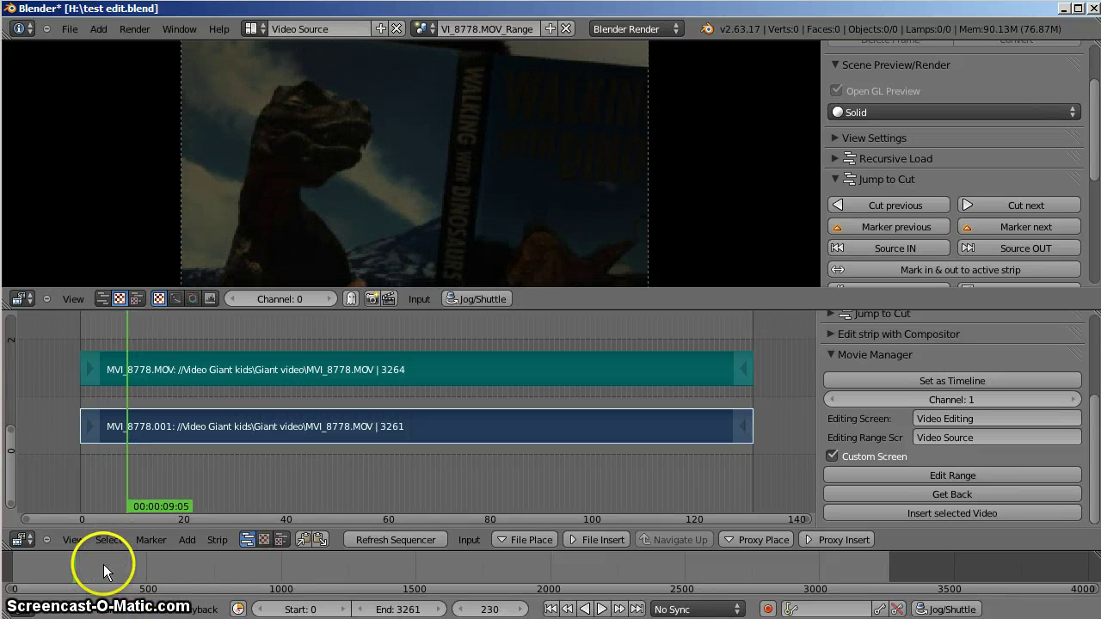
{"action": "key", "text": "s"}
{"action": "key", "text": "alt+a"}
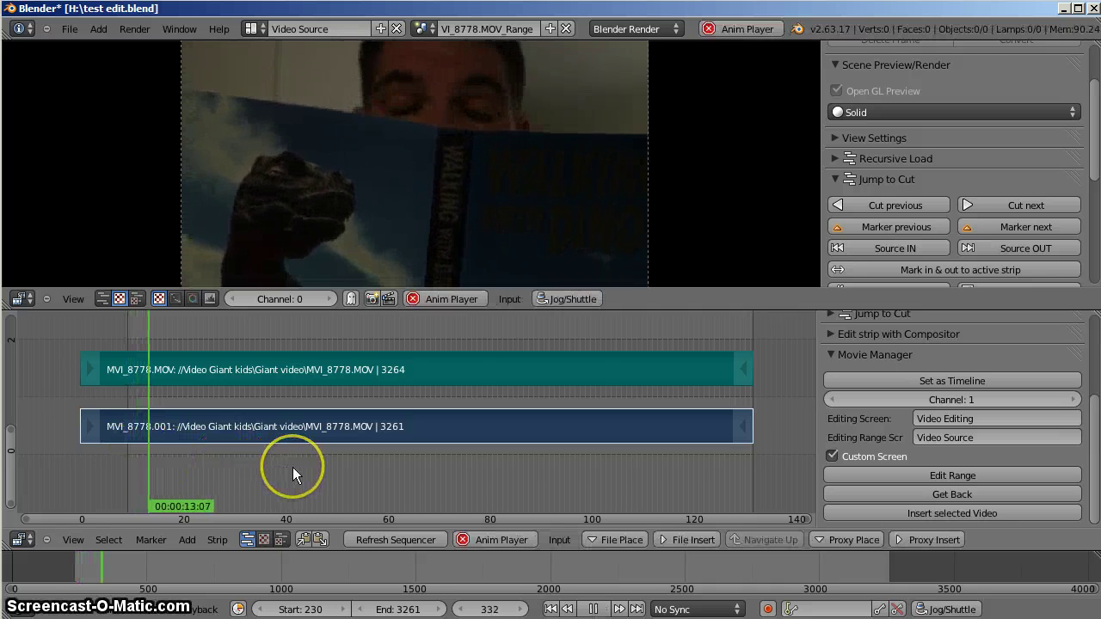
{"action": "key", "text": "alt+a"}
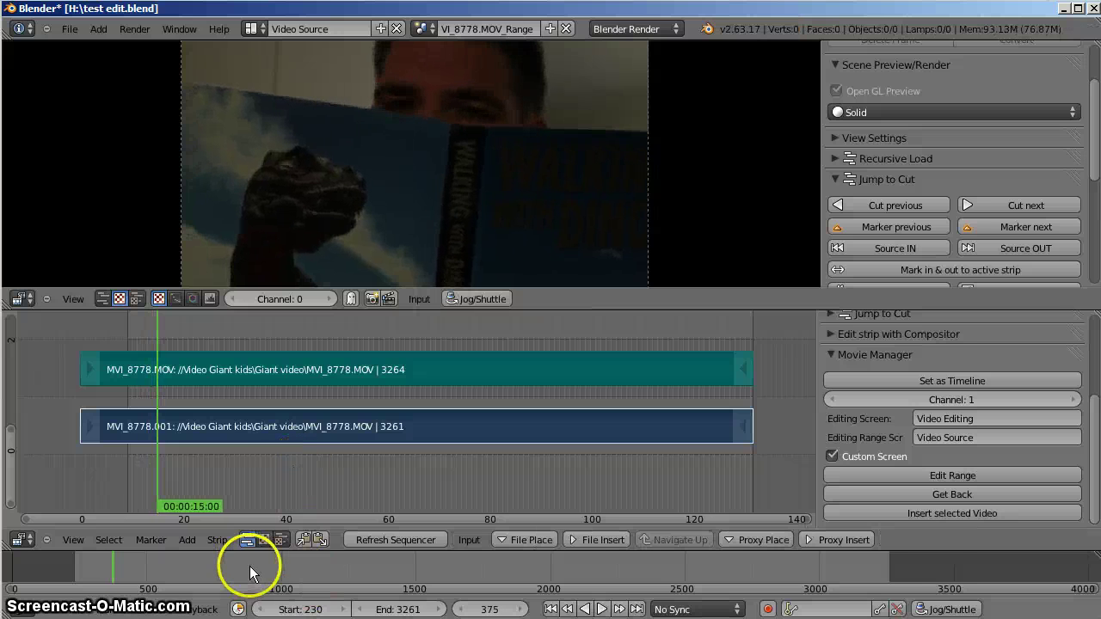
Step: End the MVI_8778 range at frame 375, return to the main edit, and insert it at frame 402
{"action": "key", "text": "e"}
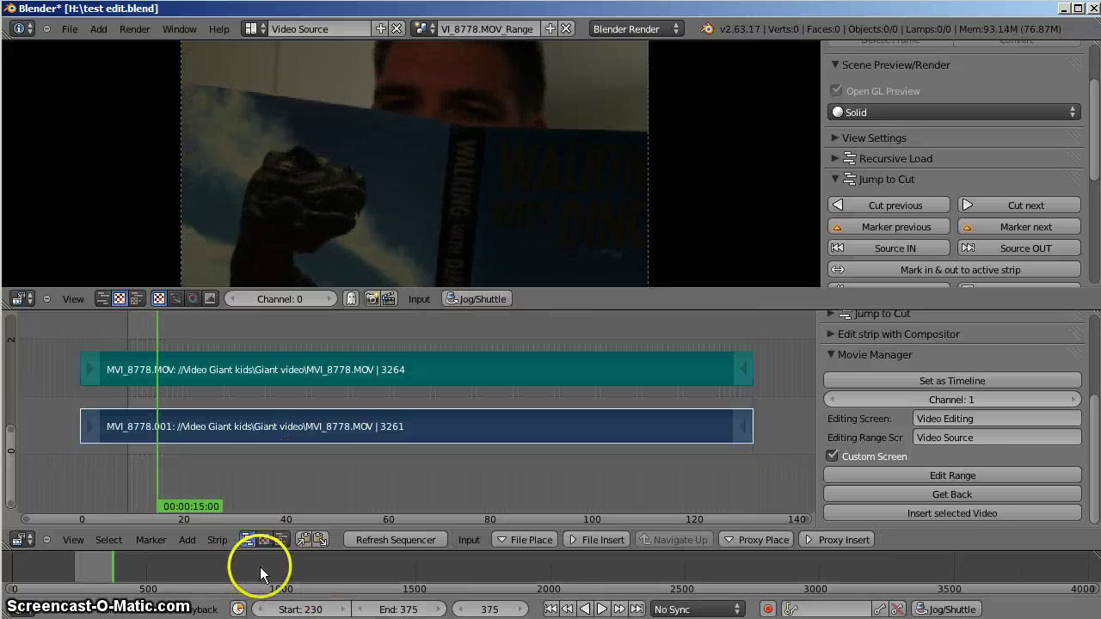
{"action": "left_click", "coordinate": [975, 494]}
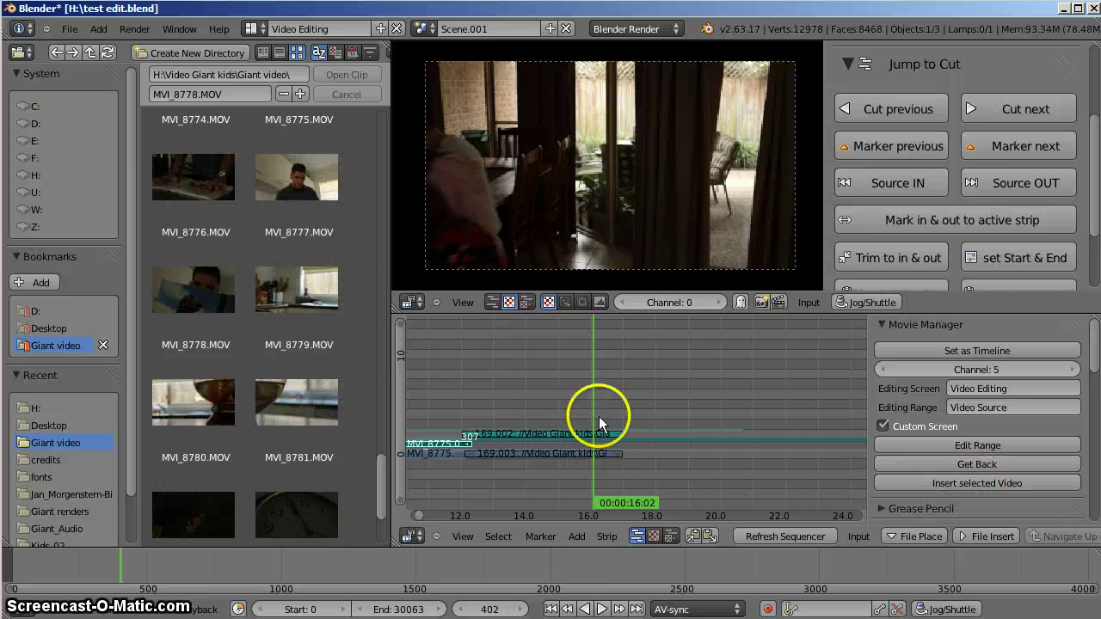
{"action": "left_click", "coordinate": [985, 482]}
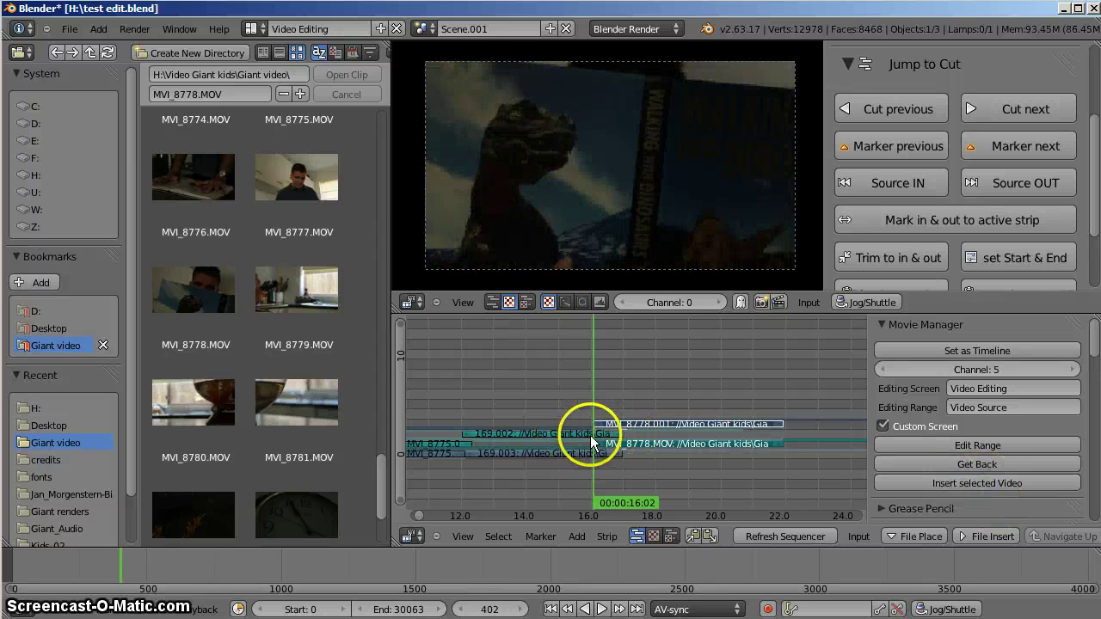
Step: Zoom in on the new strips and select MVI_8778.001 and the 169.003 strip
{"action": "middle_click_drag", "start_coordinate": [590, 435], "coordinate": [580, 405], "text": "ctrl"}
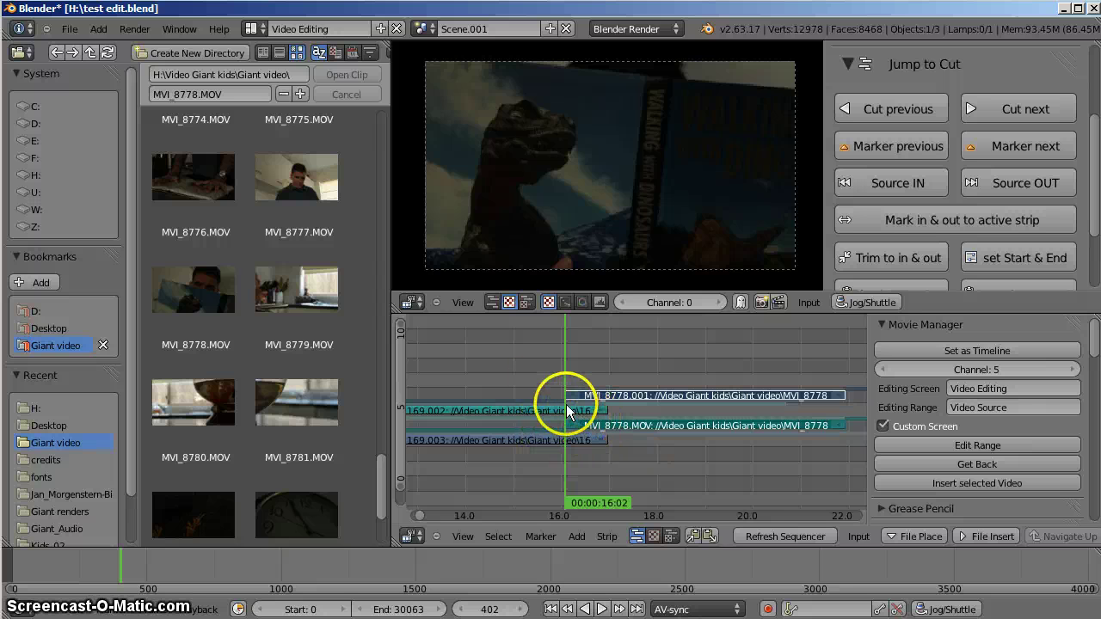
{"action": "right_click", "coordinate": [632, 395]}
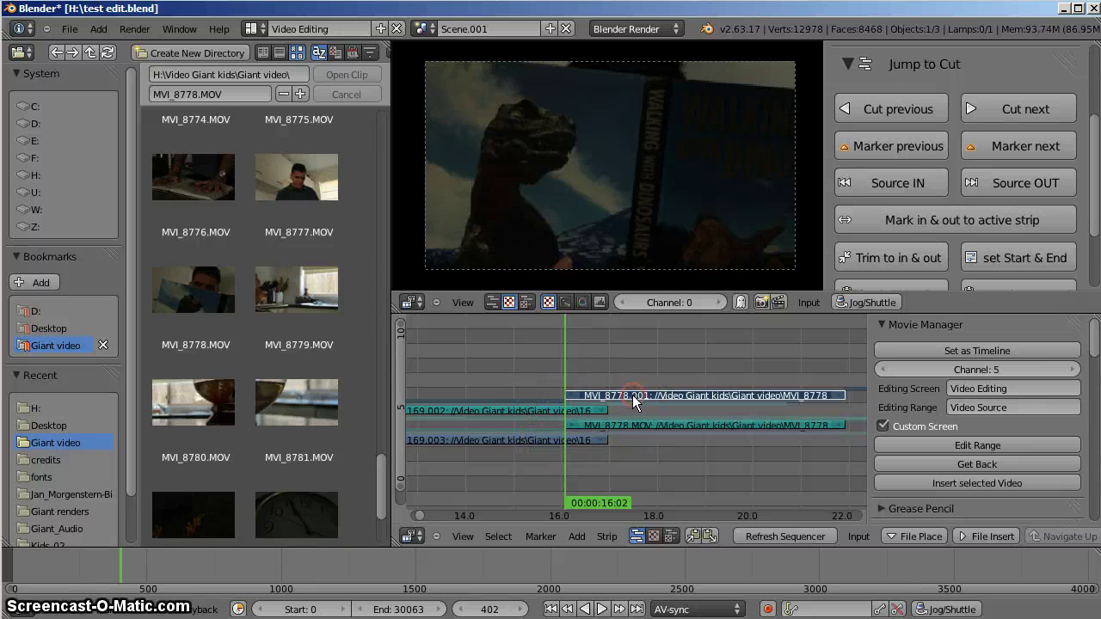
{"action": "right_click", "coordinate": [566, 440]}
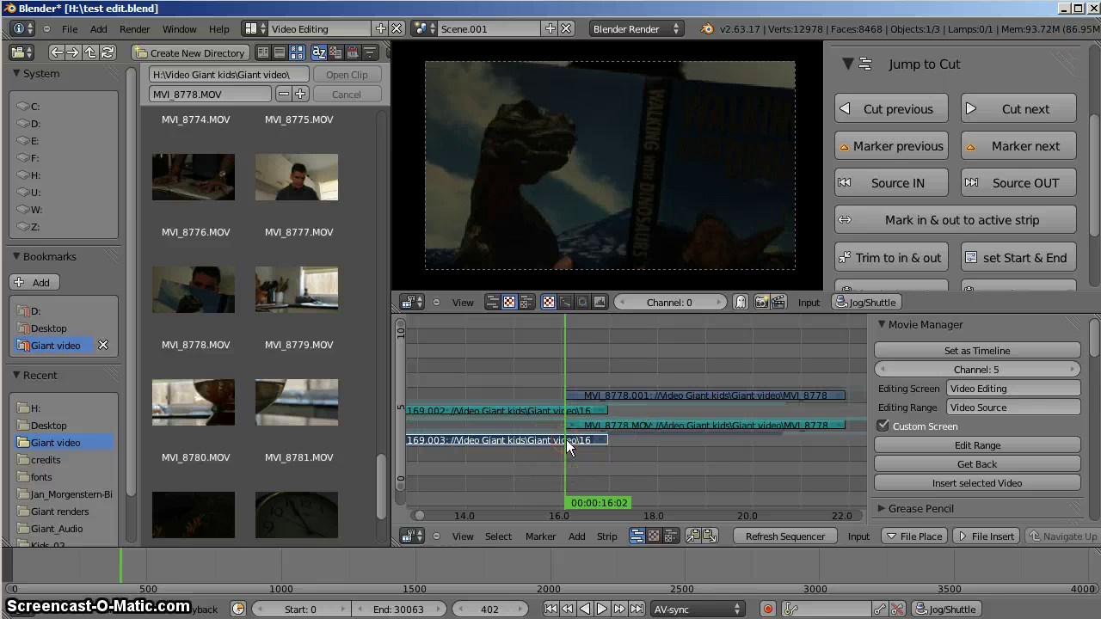
{"action": "right_click_drag", "start_coordinate": [581, 440], "coordinate": [579, 437]}
{"action": "right_click", "coordinate": [548, 440]}
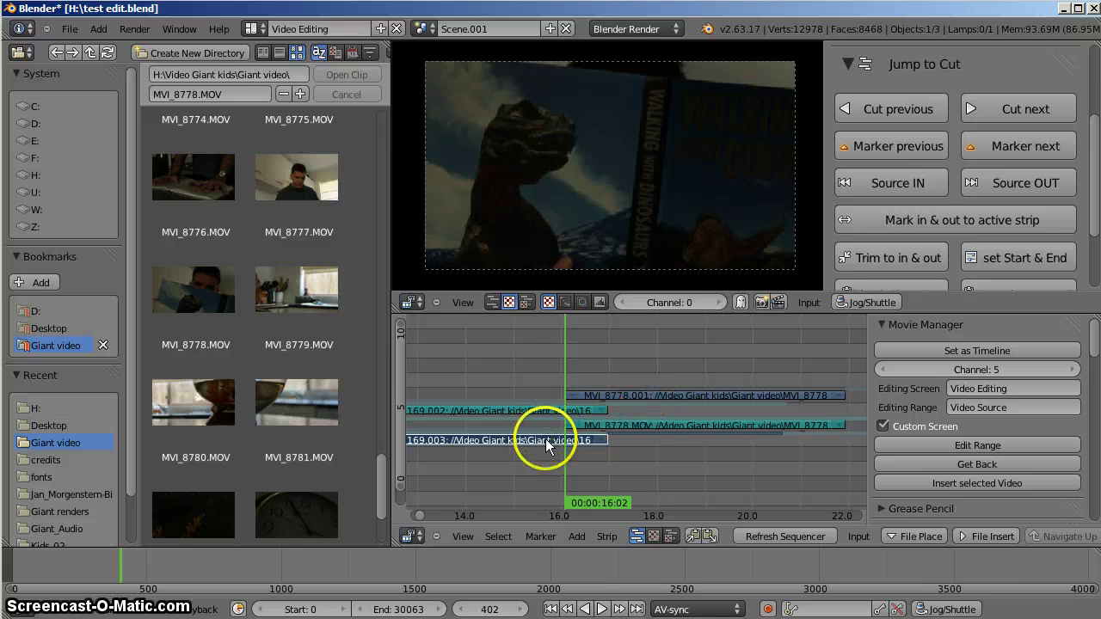
{"action": "right_click", "coordinate": [635, 394]}
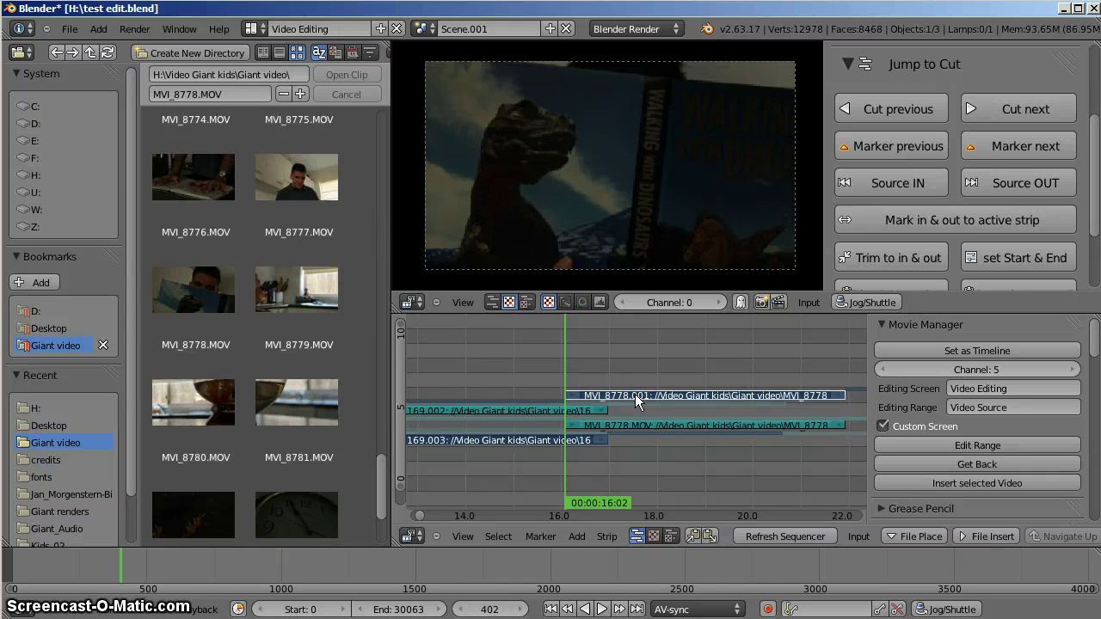
Step: Add a Cross dissolve effect between 169.002 and MVI_8778.001
{"action": "left_click", "coordinate": [605, 536]}
{"action": "mouse_move", "coordinate": [600, 487]}
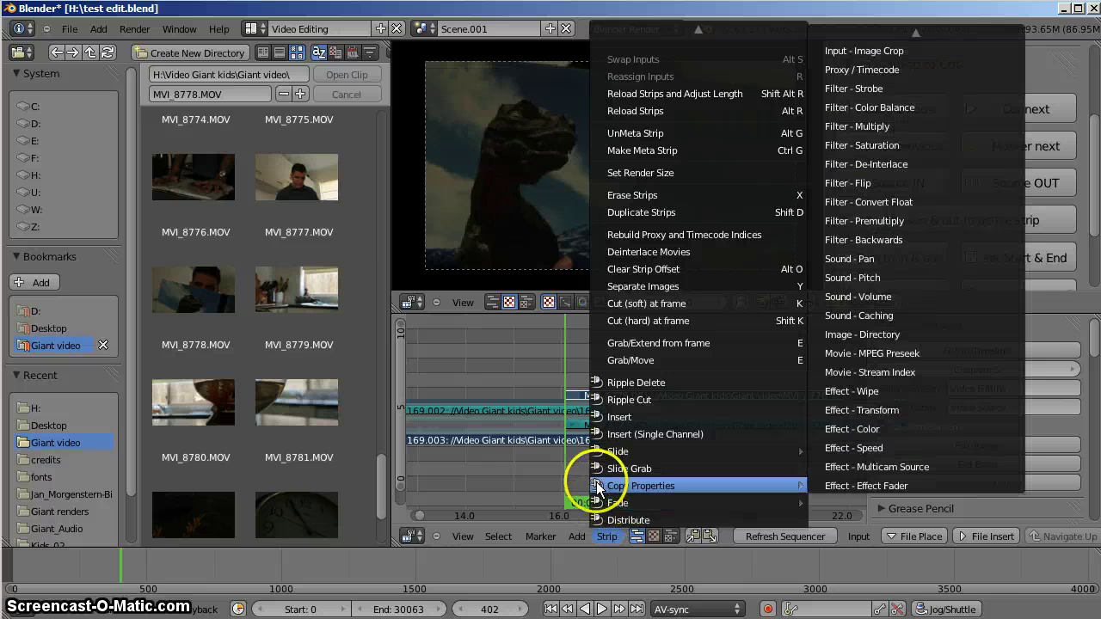
{"action": "left_click", "coordinate": [575, 536]}
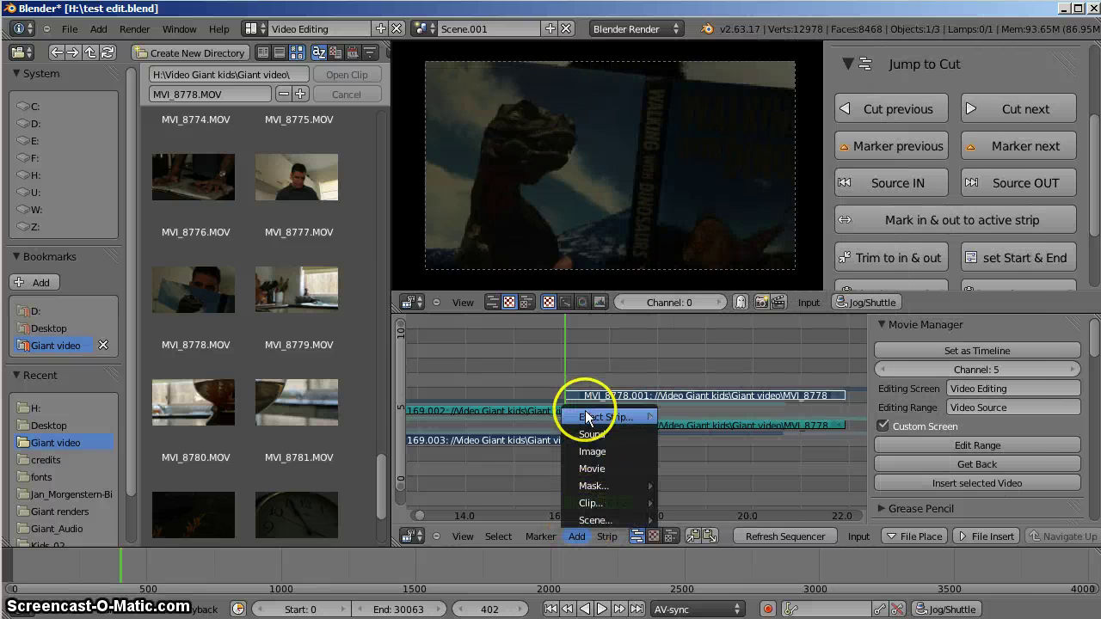
{"action": "mouse_move", "coordinate": [585, 418]}
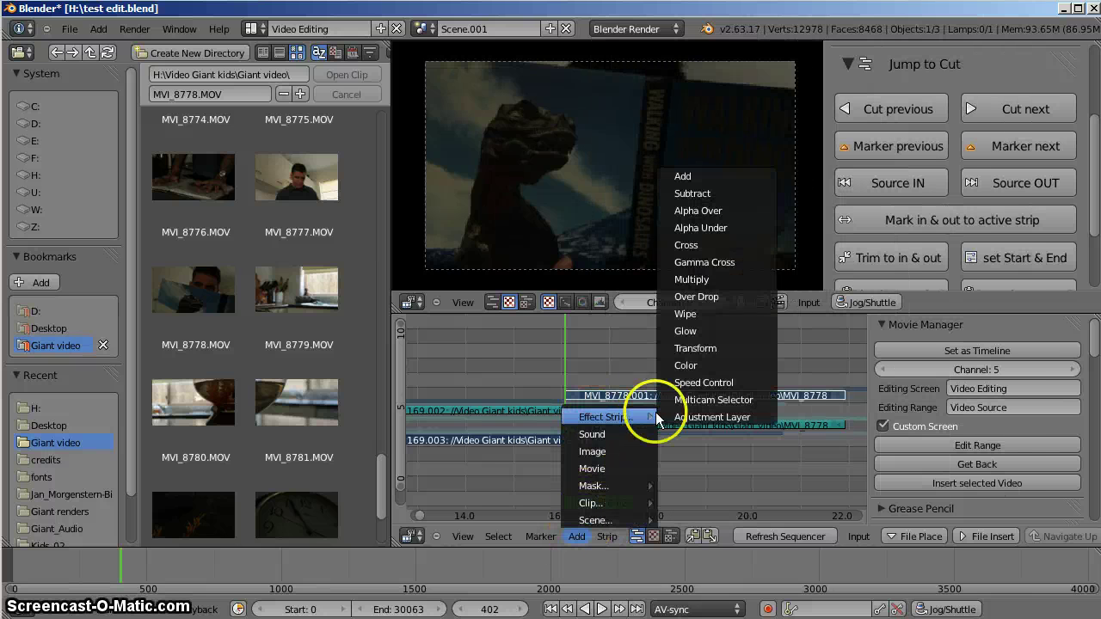
{"action": "left_click", "coordinate": [705, 247]}
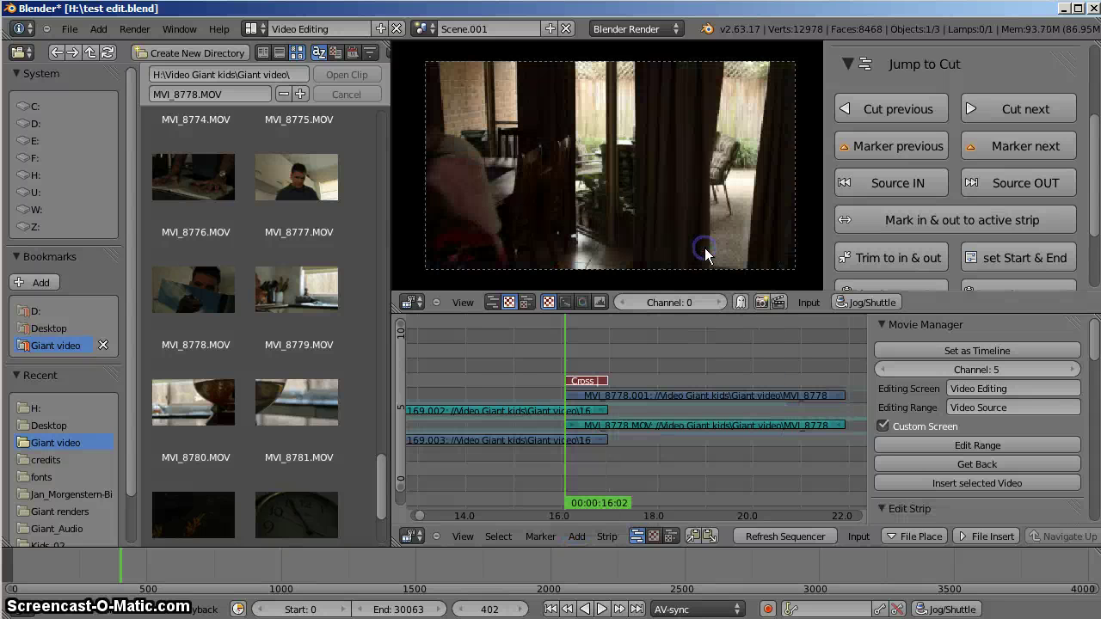
Step: Play back the Cross dissolve, then slide MVI_8778.001 earlier to lengthen it
{"action": "left_click", "coordinate": [554, 355]}
{"action": "key", "text": "alt+a"}
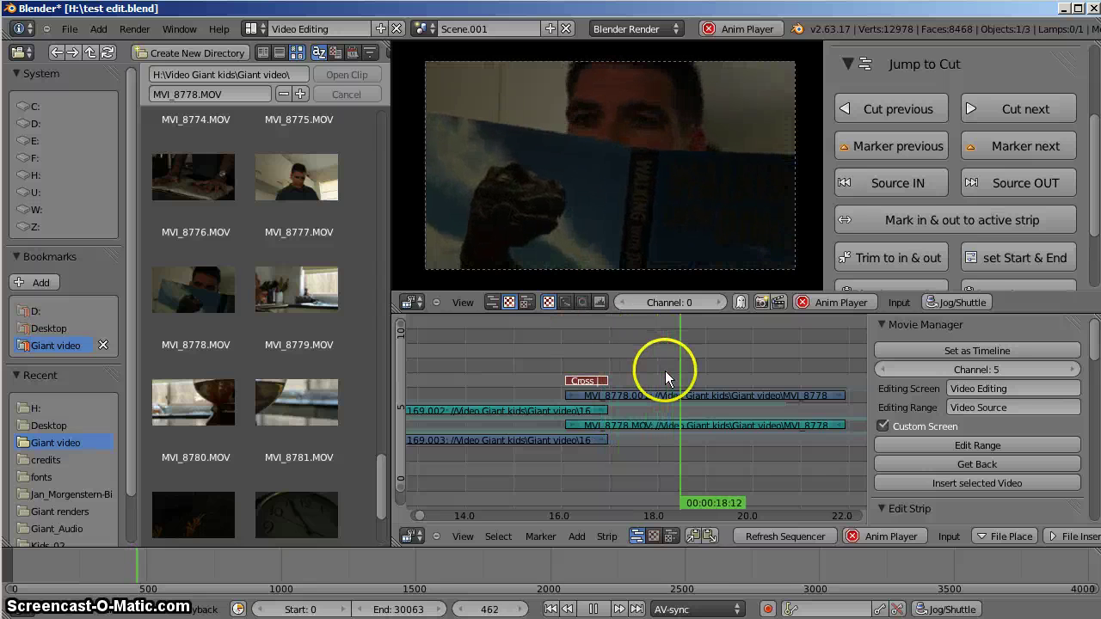
{"action": "key", "text": "alt+a"}
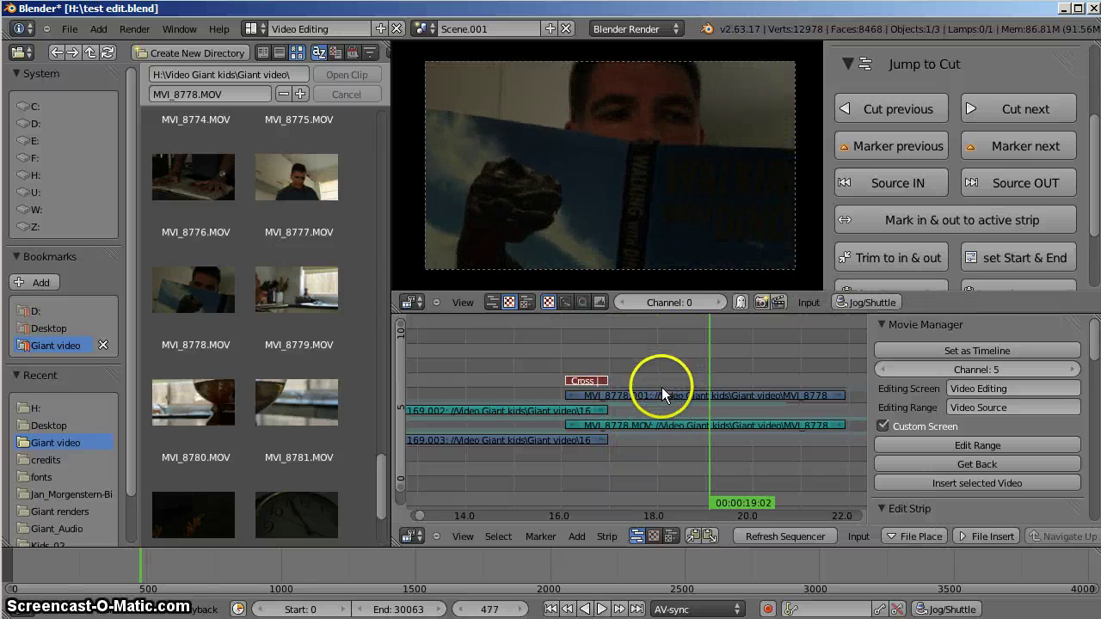
{"action": "right_click", "coordinate": [662, 391]}
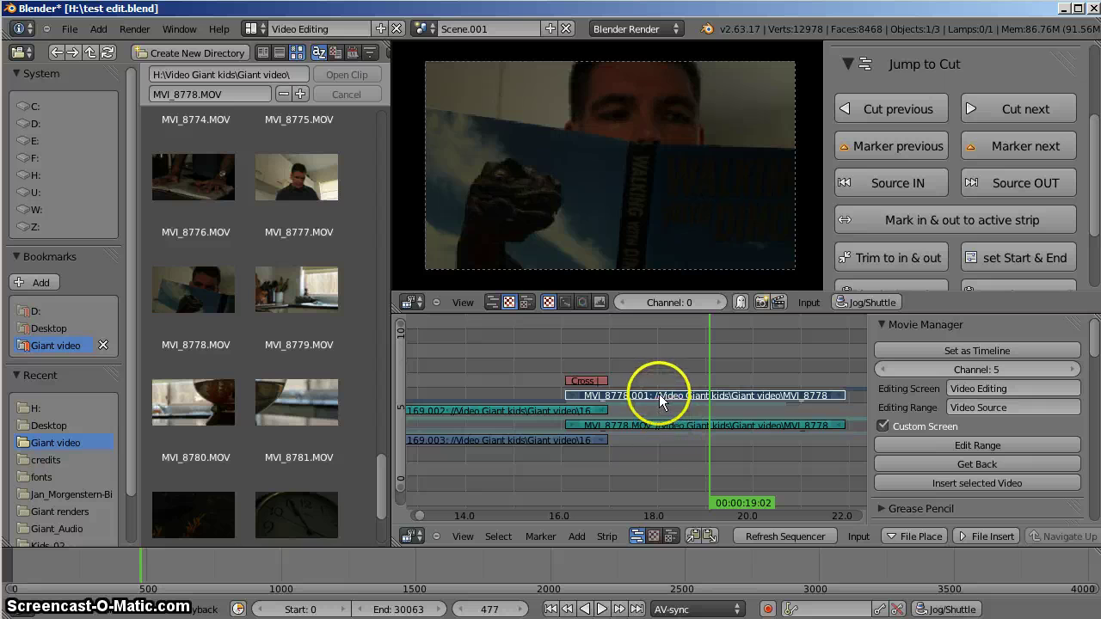
{"action": "right_click_drag", "start_coordinate": [657, 395], "coordinate": [628, 398]}
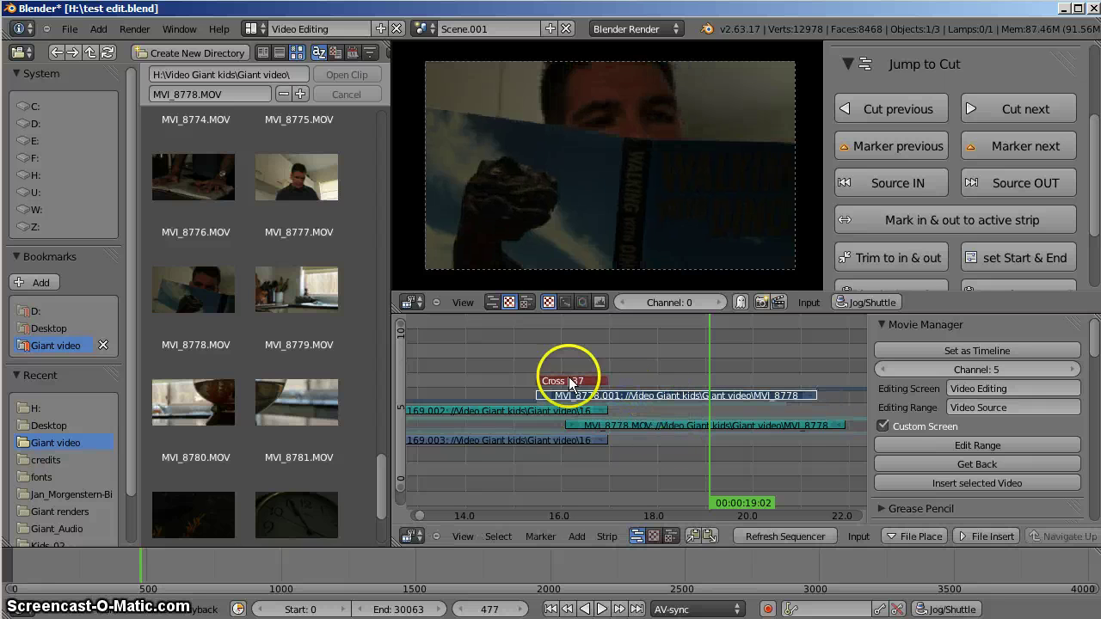
Step: Play a short stretch from frame 444, jump to the previous cut, and cancel moving MVI_8778.001
{"action": "left_click", "coordinate": [645, 413]}
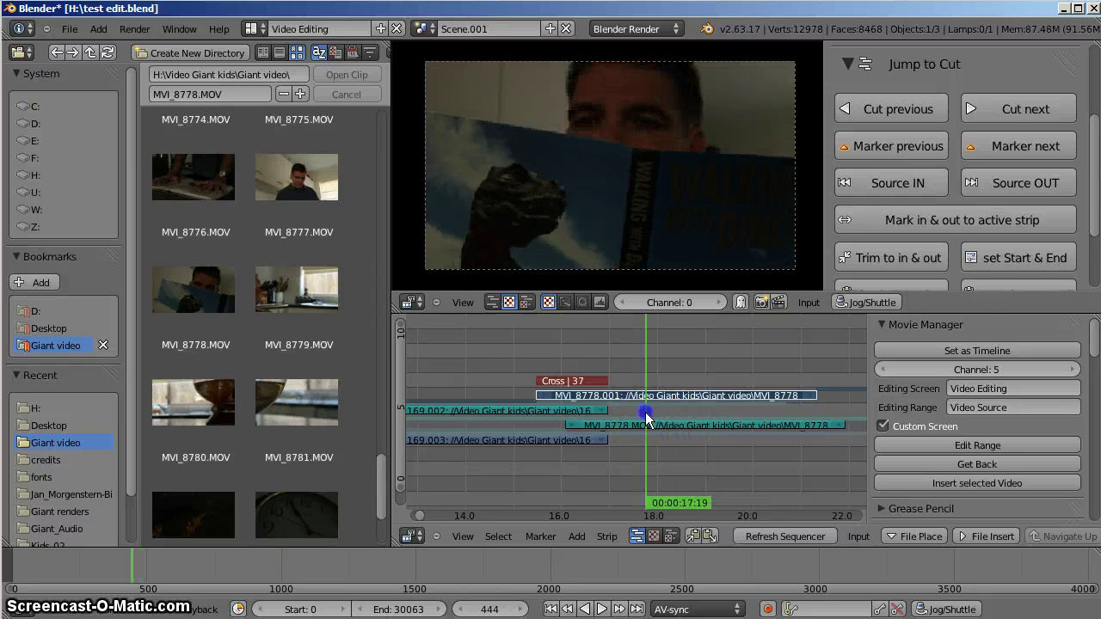
{"action": "key", "text": "alt+a"}
{"action": "key", "text": "alt+a"}
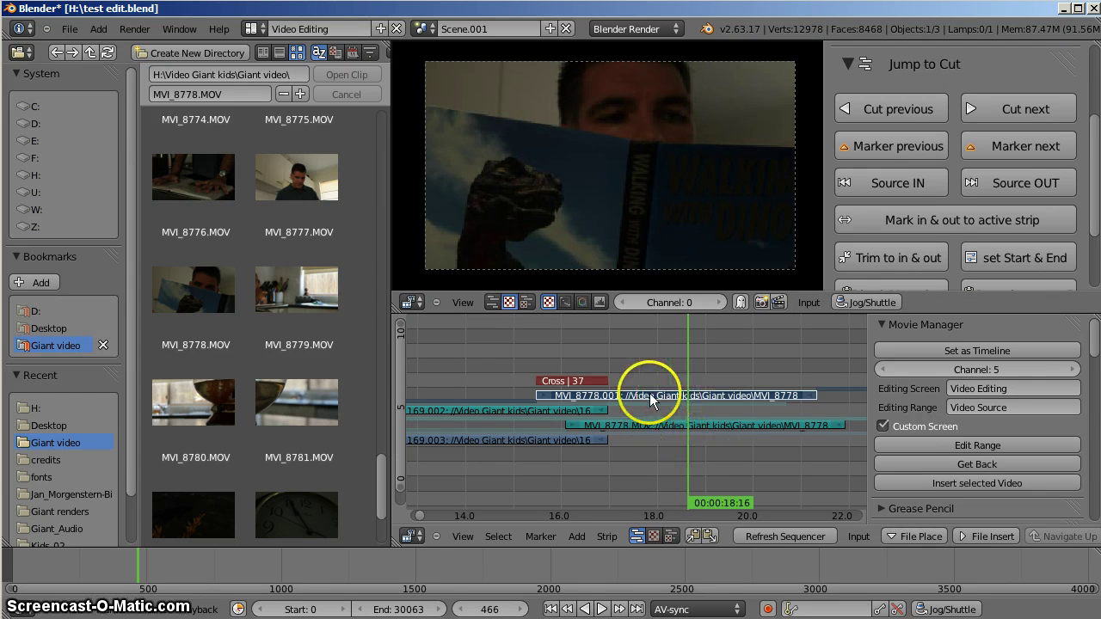
{"action": "left_click", "coordinate": [573, 371]}
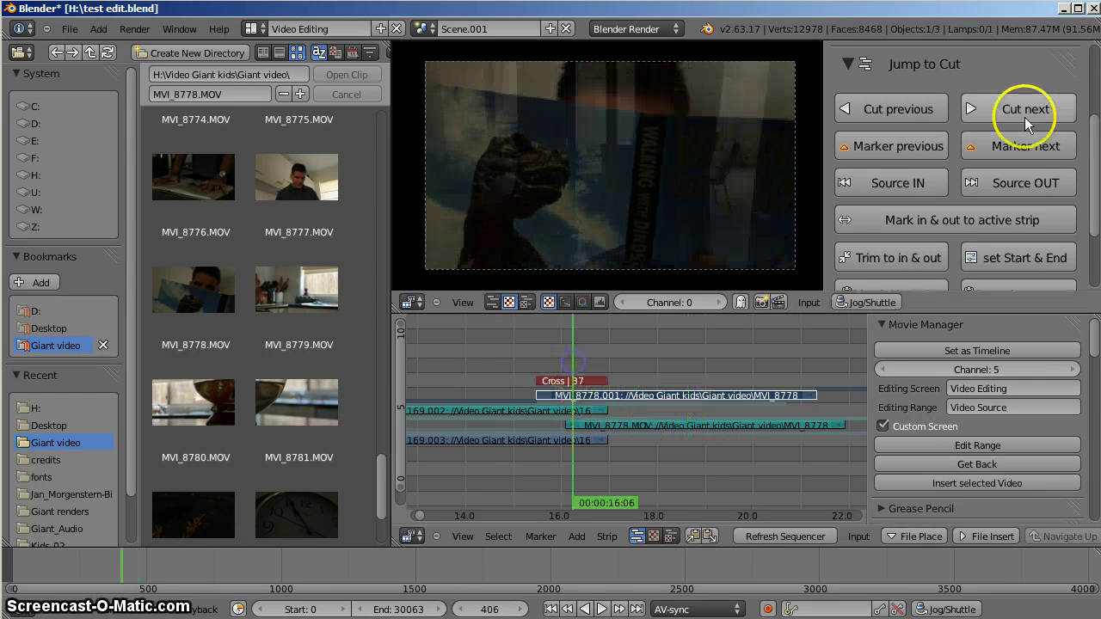
{"action": "left_click", "coordinate": [903, 107]}
{"action": "right_click", "coordinate": [712, 411]}
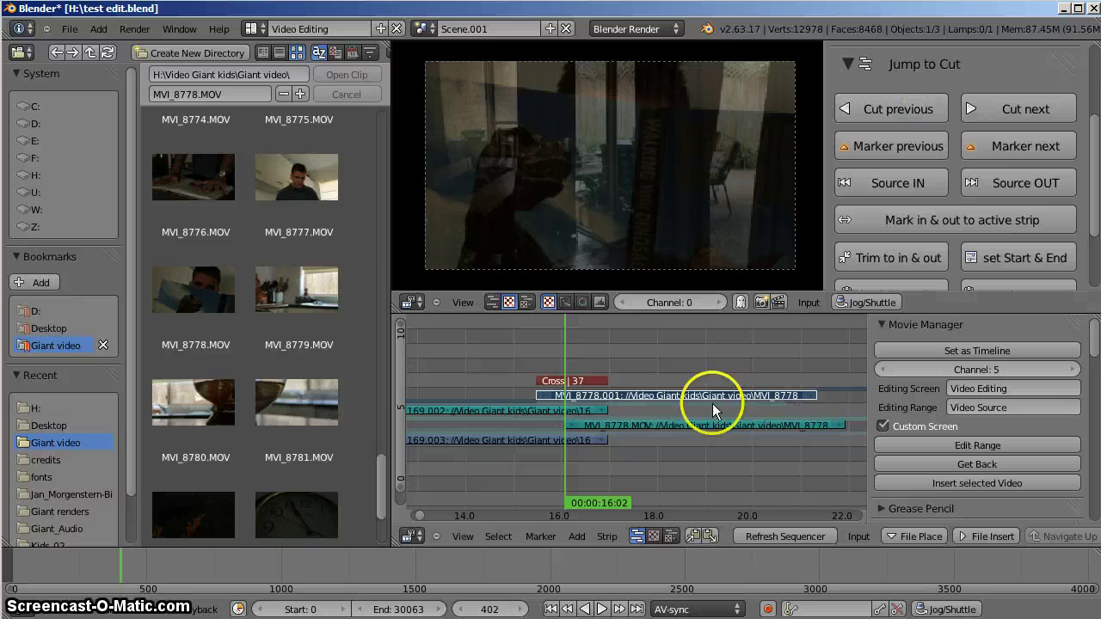
{"action": "right_click", "coordinate": [668, 397]}
Step: Play through the Cross dissolve from about 16 seconds, stop at frame 419, and select it
{"action": "left_click", "coordinate": [677, 372]}
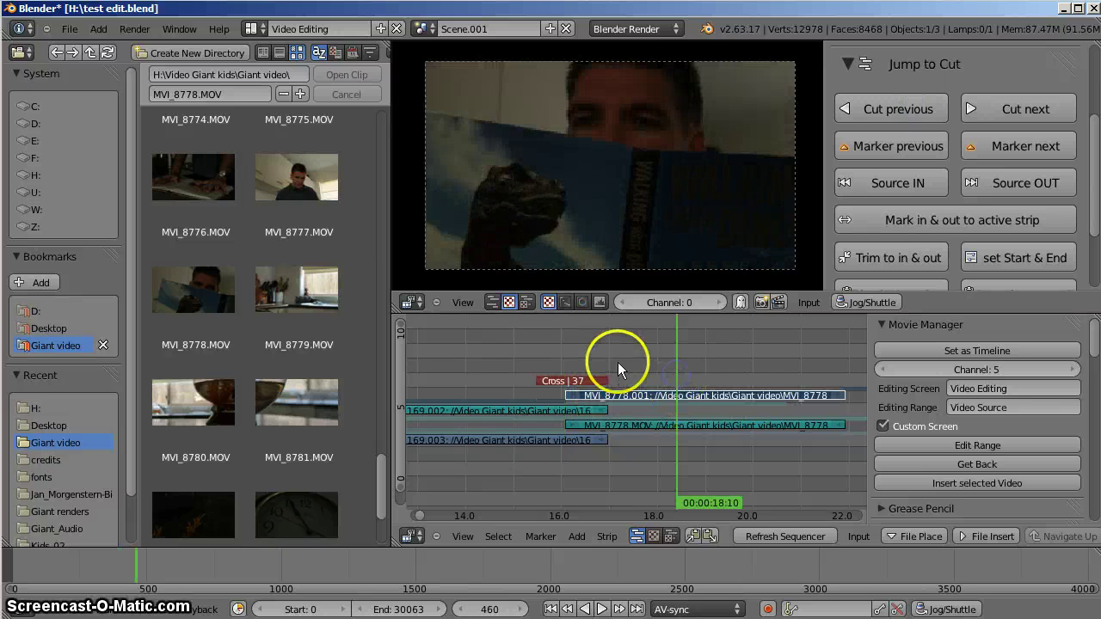
{"action": "left_click_drag", "start_coordinate": [617, 362], "coordinate": [544, 360]}
{"action": "key", "text": "alt+a"}
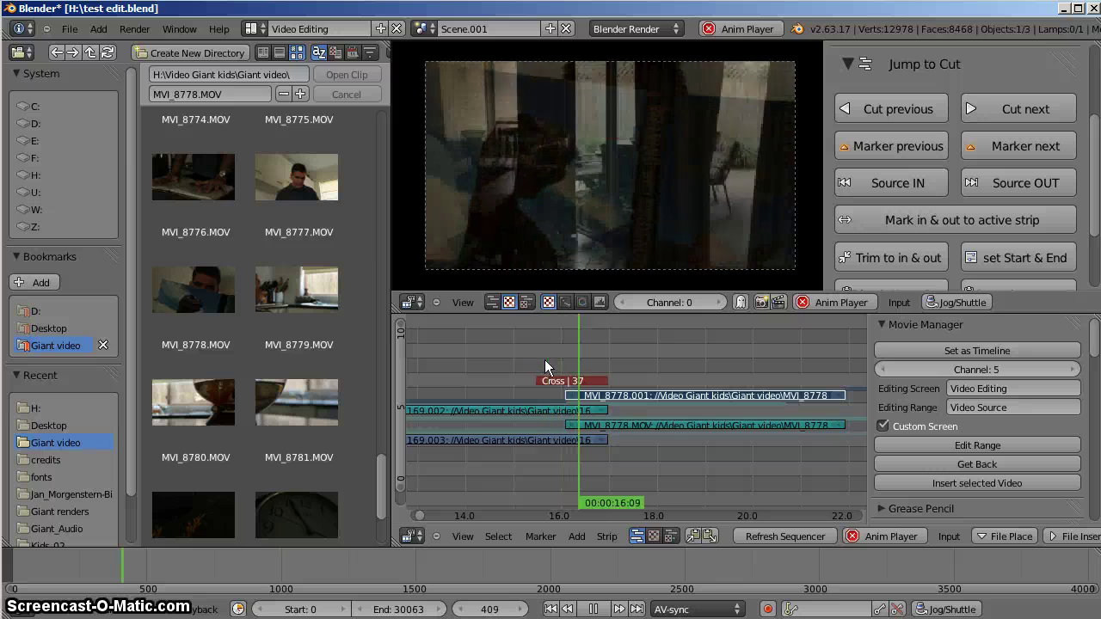
{"action": "key", "text": "alt+a"}
{"action": "right_click", "coordinate": [570, 381]}
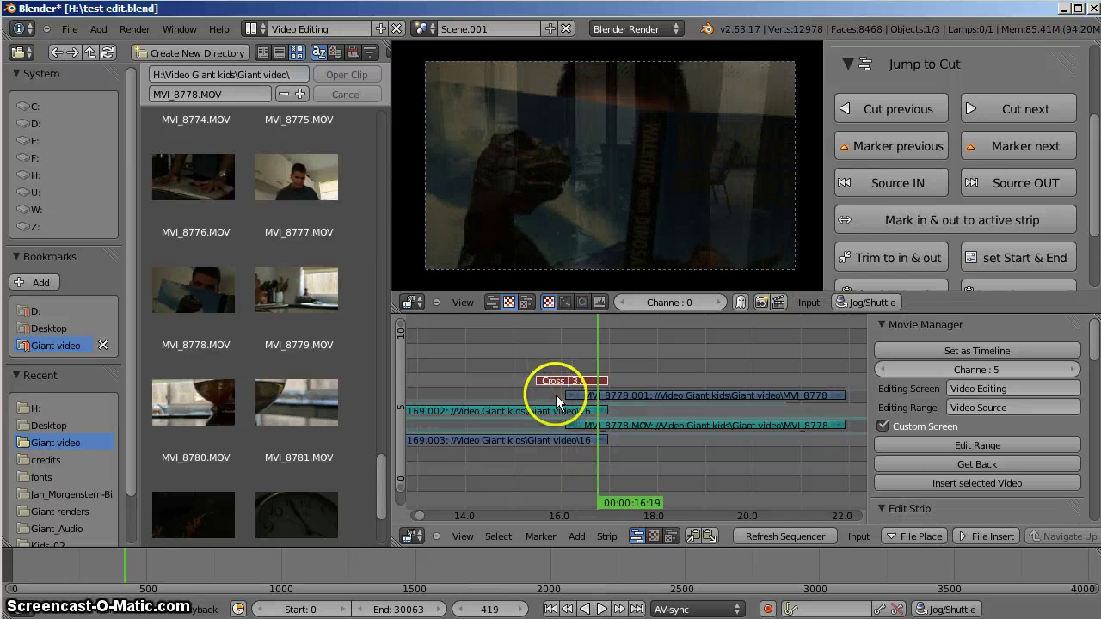
Step: Refresh the sequencer, reselect MVI_8778.001, and zoom out to show all six clips
{"action": "left_click", "coordinate": [771, 534]}
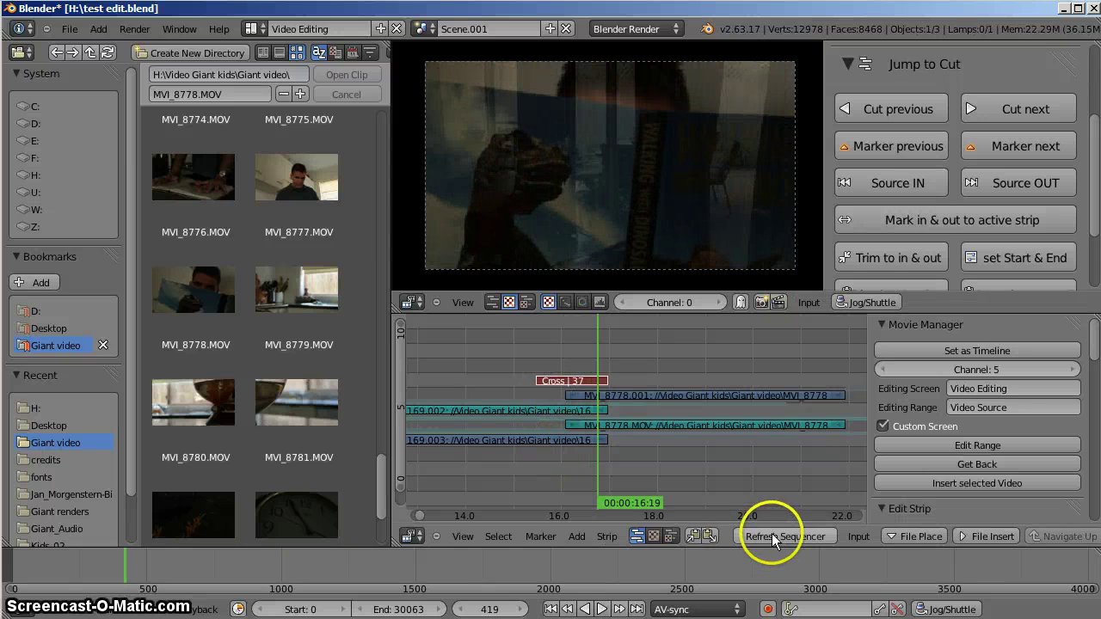
{"action": "left_click", "coordinate": [773, 533]}
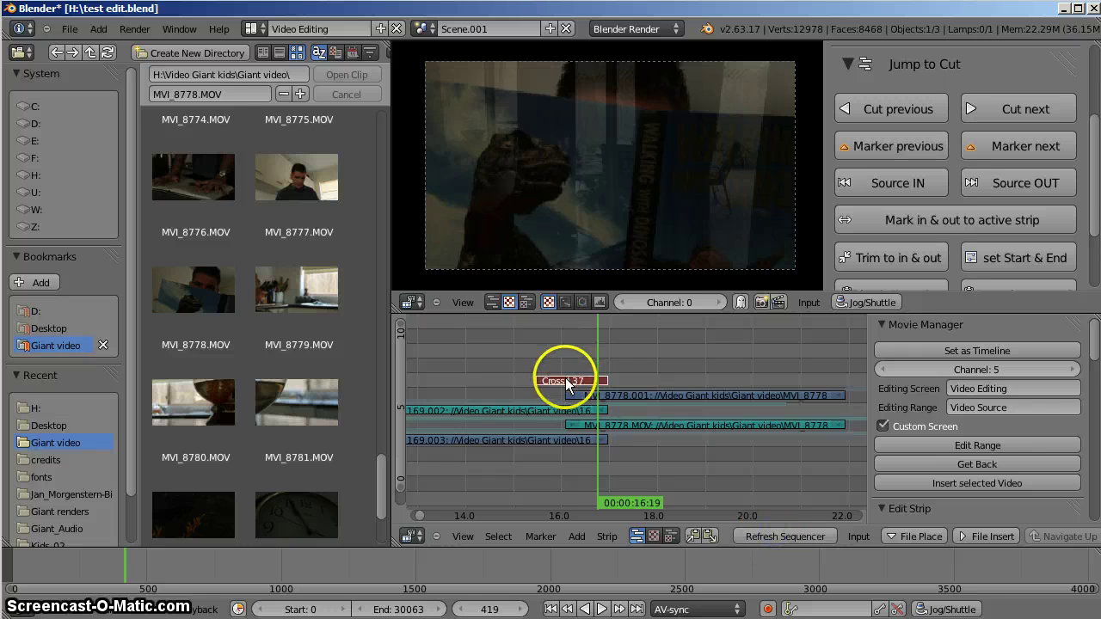
{"action": "right_click", "coordinate": [634, 394]}
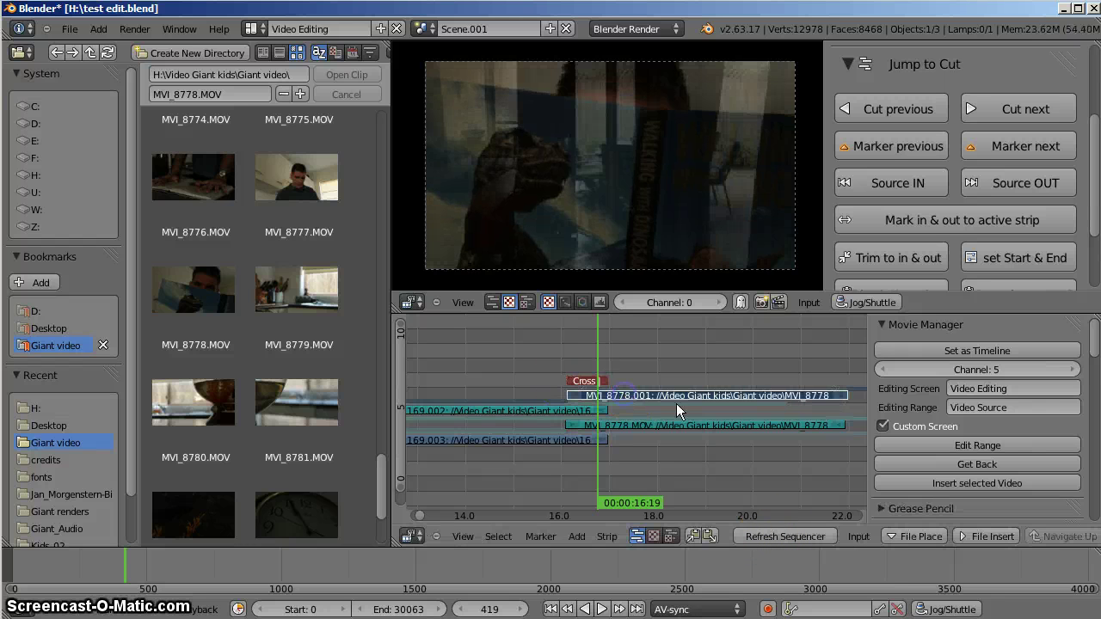
{"action": "scroll", "coordinate": [648, 399], "scroll_direction": "up", "scroll_amount": 2}
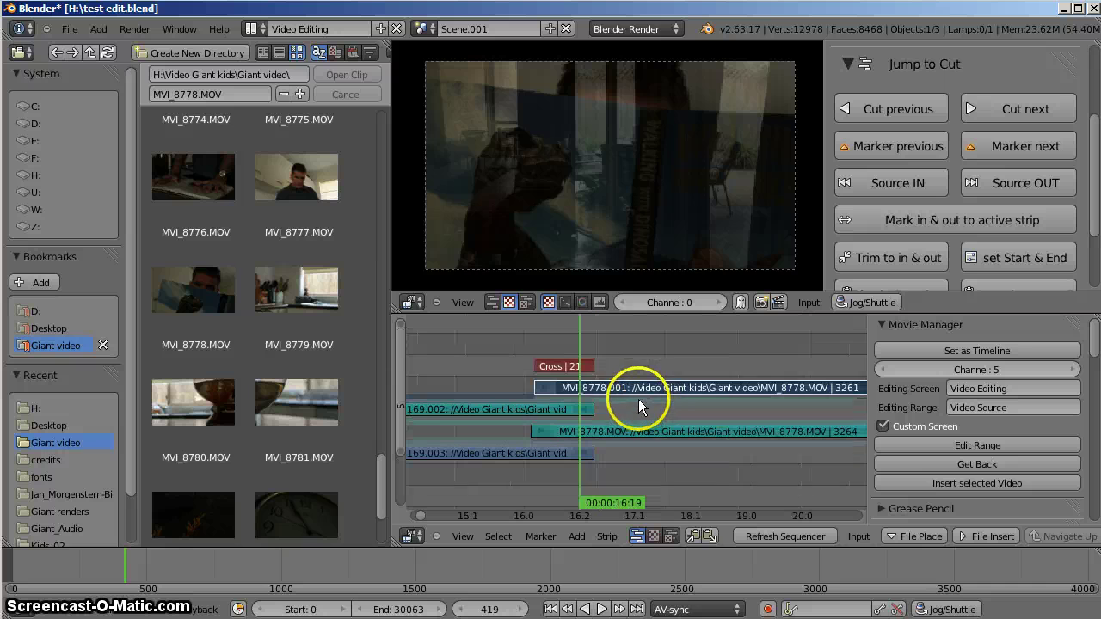
{"action": "right_click", "coordinate": [665, 388]}
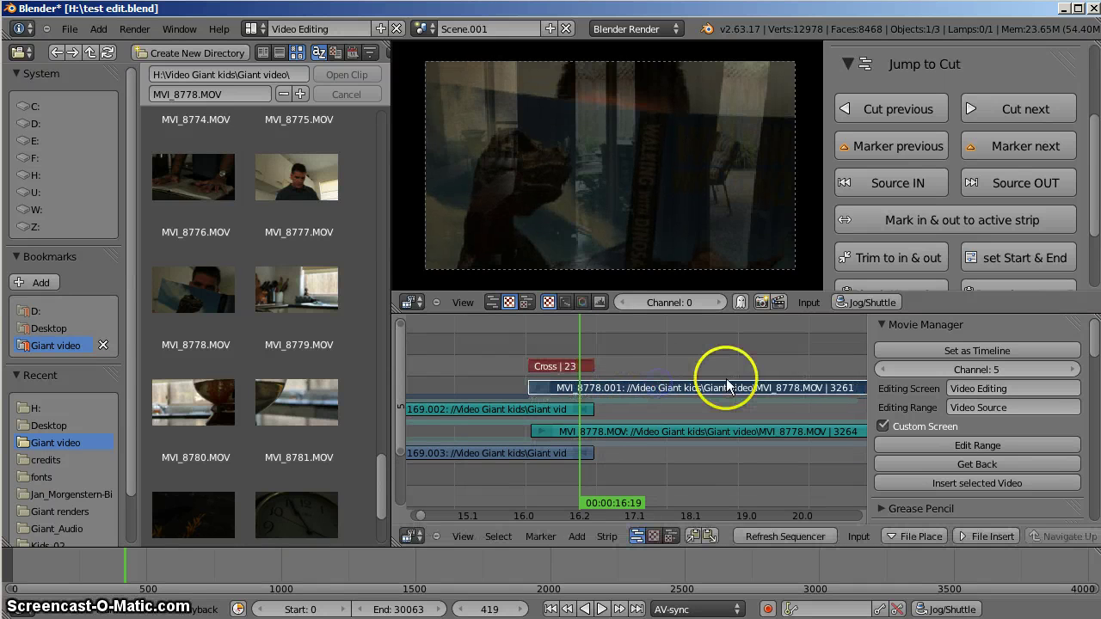
{"action": "scroll", "coordinate": [671, 404], "scroll_direction": "down", "scroll_amount": 3}
{"action": "middle_click_drag", "start_coordinate": [728, 361], "coordinate": [670, 349], "text": "ctrl"}
{"action": "middle_click_drag", "start_coordinate": [741, 445], "coordinate": [691, 415]}
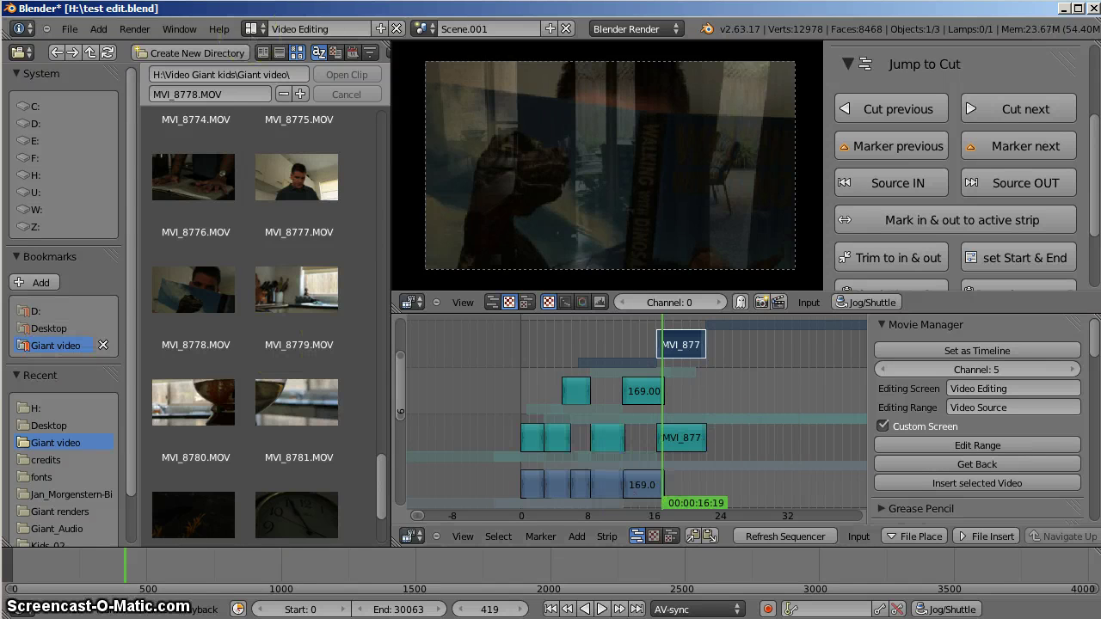
Step: Switch to Internet Explorer and scroll the 'Trim Videos before adding them to the Timeline' thread
{"action": "key", "text": "alt+Tab"}
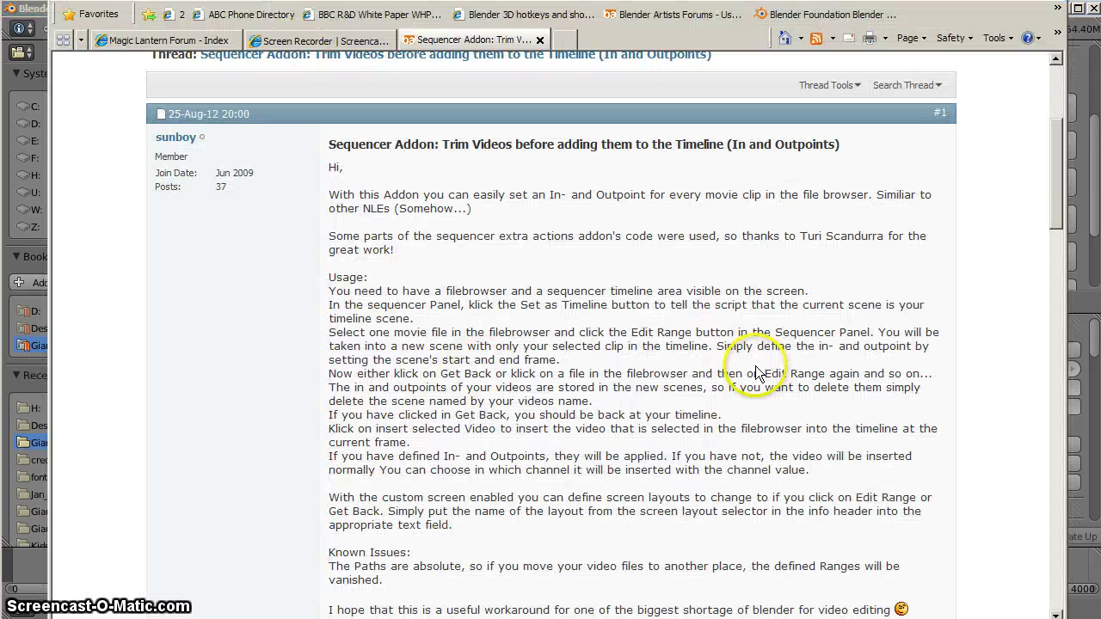
{"action": "scroll", "coordinate": [732, 416], "scroll_direction": "down", "scroll_amount": 3}
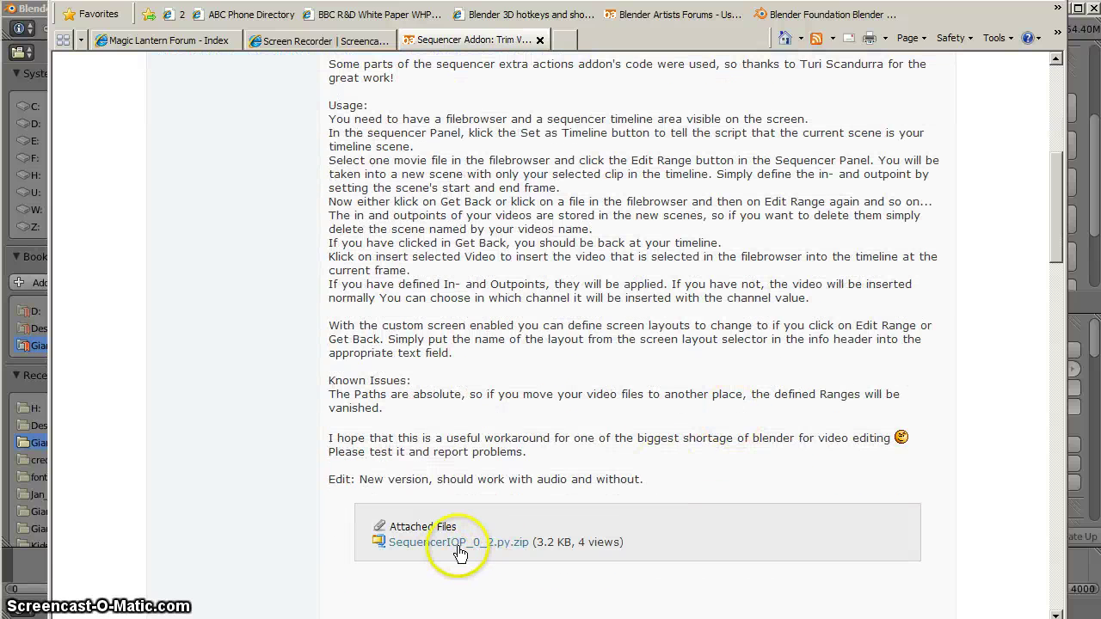
{"action": "scroll", "coordinate": [627, 524], "scroll_direction": "up", "scroll_amount": 3}
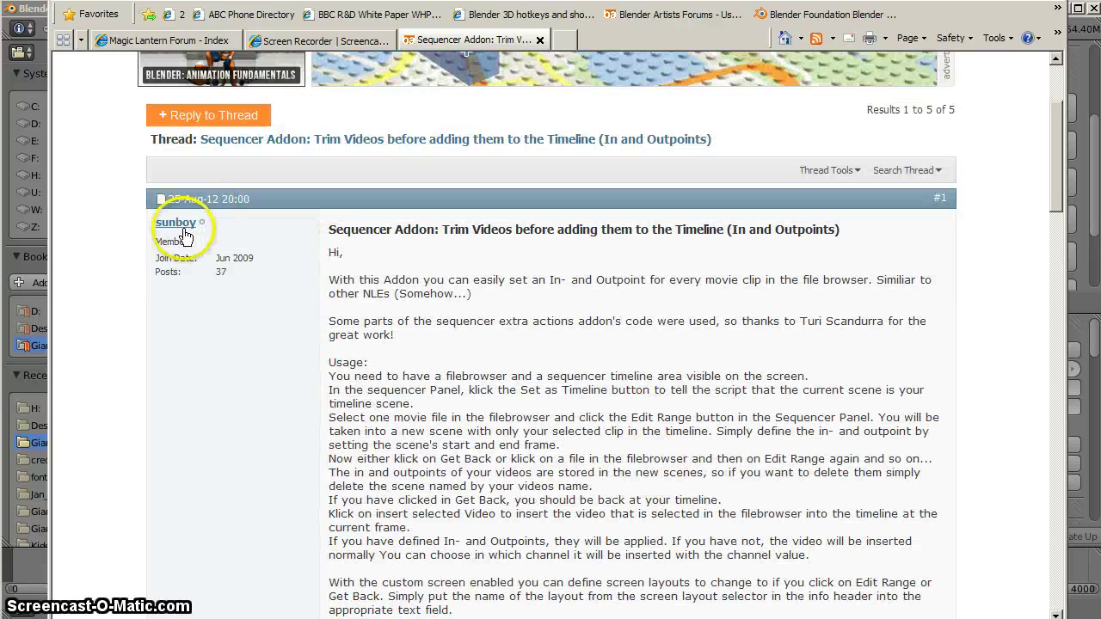
{"action": "scroll", "coordinate": [487, 344], "scroll_direction": "down", "scroll_amount": 1}
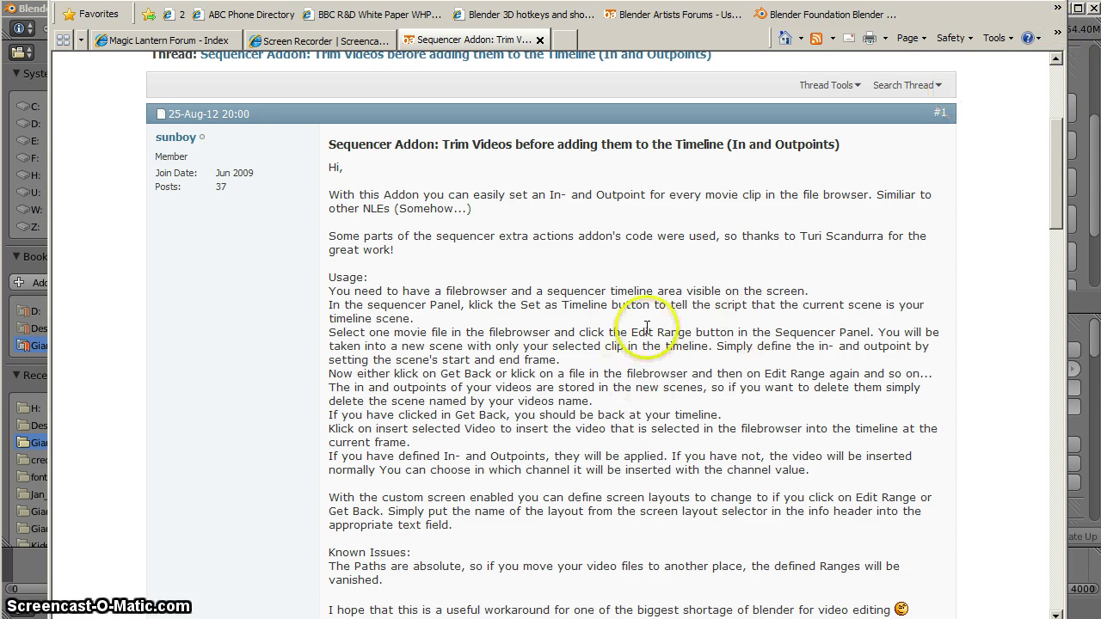
Step: Back in Blender, switch the screen layout to Default to show the 3D title text
{"action": "left_click", "coordinate": [1085, 76]}
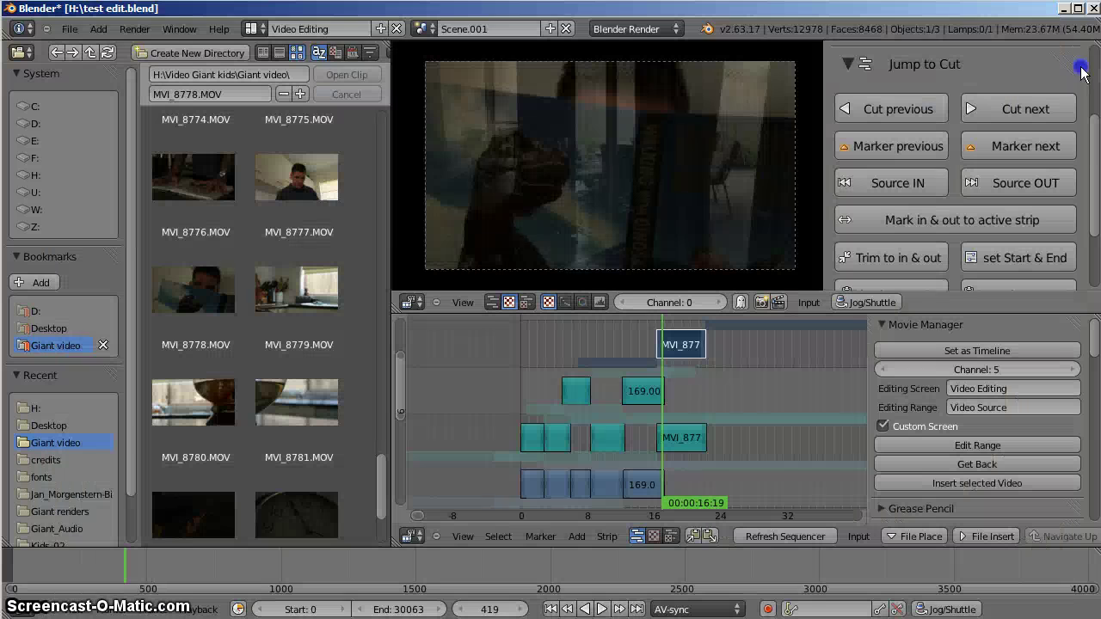
{"action": "left_click", "coordinate": [422, 30]}
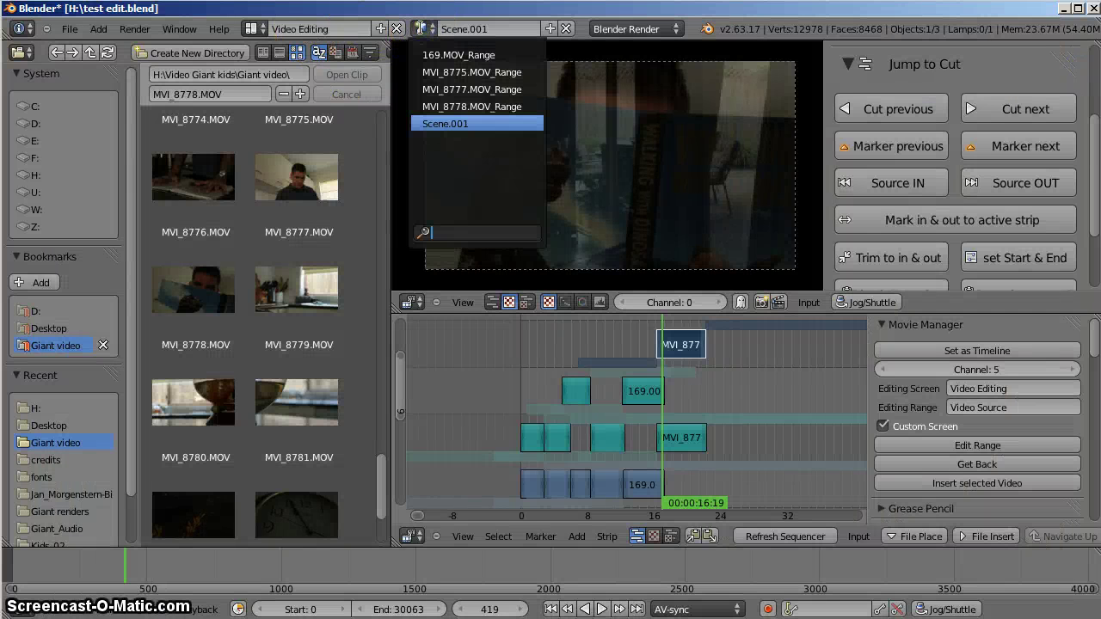
{"action": "left_click", "coordinate": [250, 28]}
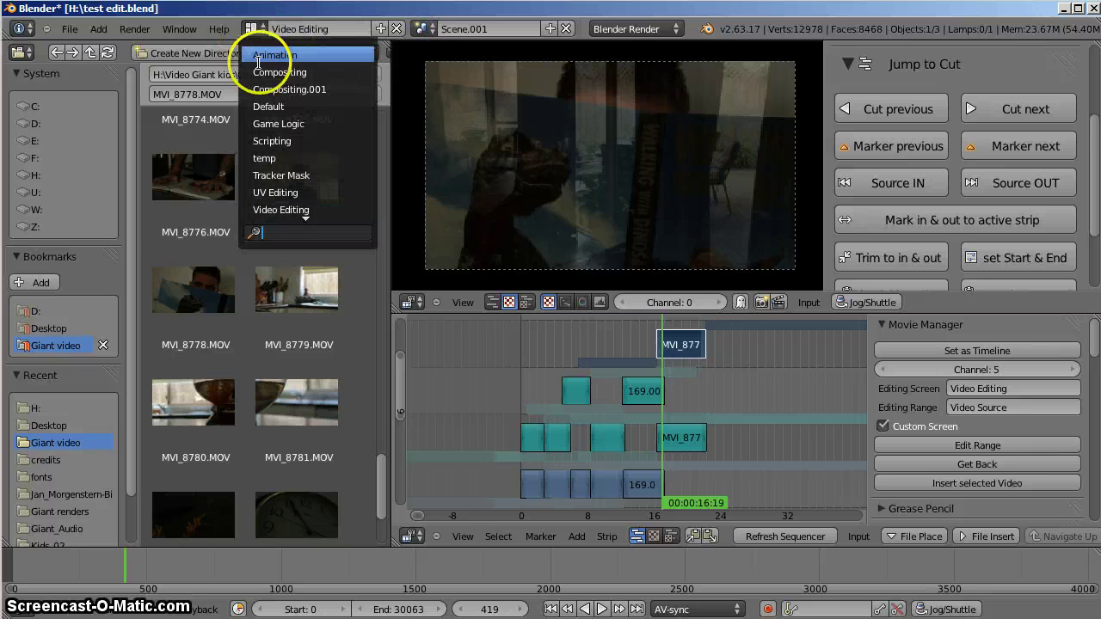
{"action": "left_click", "coordinate": [270, 103]}
{"action": "right_click", "coordinate": [456, 411]}
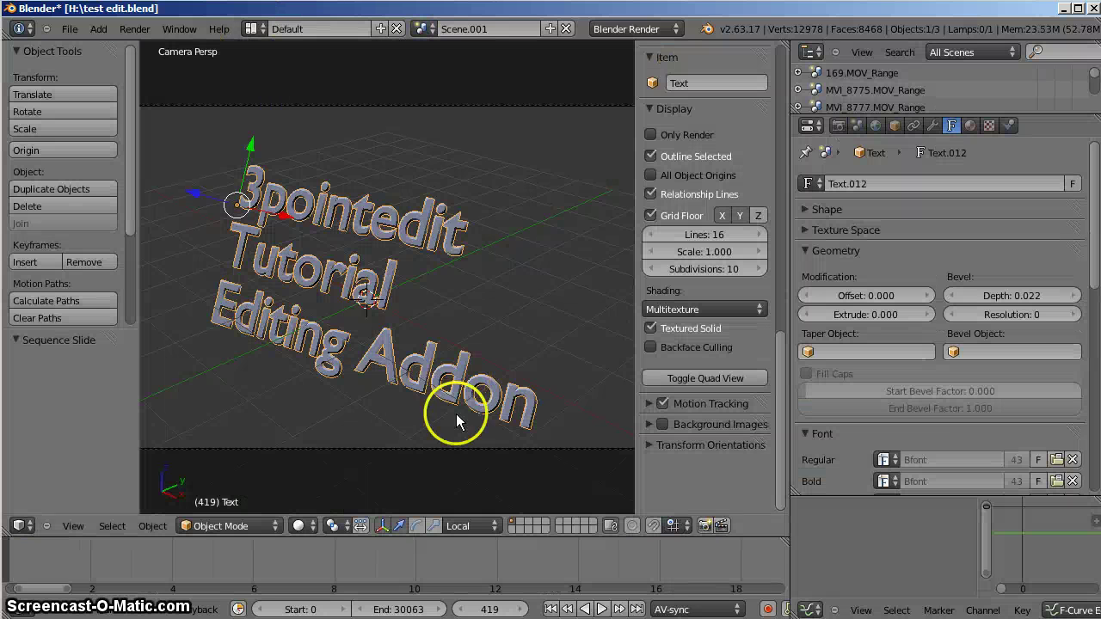